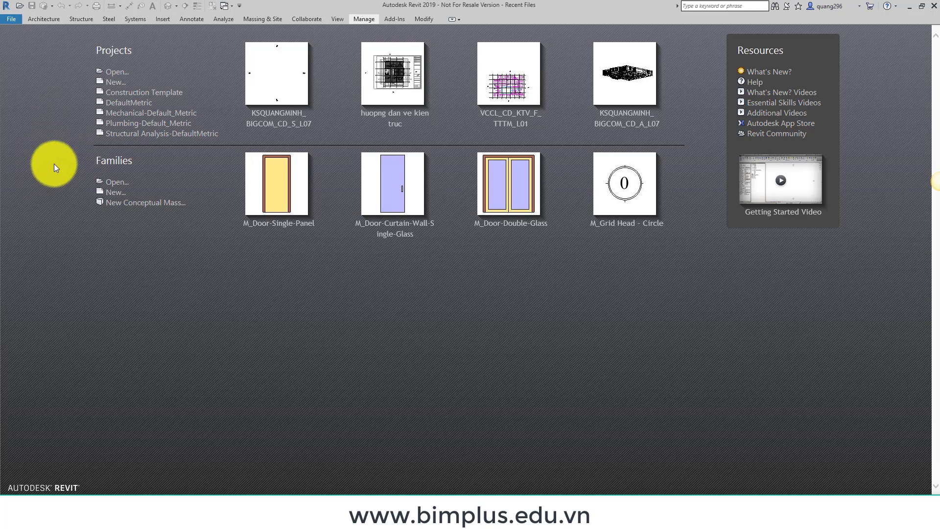
Create a new project, Project2, from the Structural Analysis-DefaultMetric.rte template
{"action": "left_click", "coordinate": [119, 83]}
{"action": "left_click", "coordinate": [361, 79]}
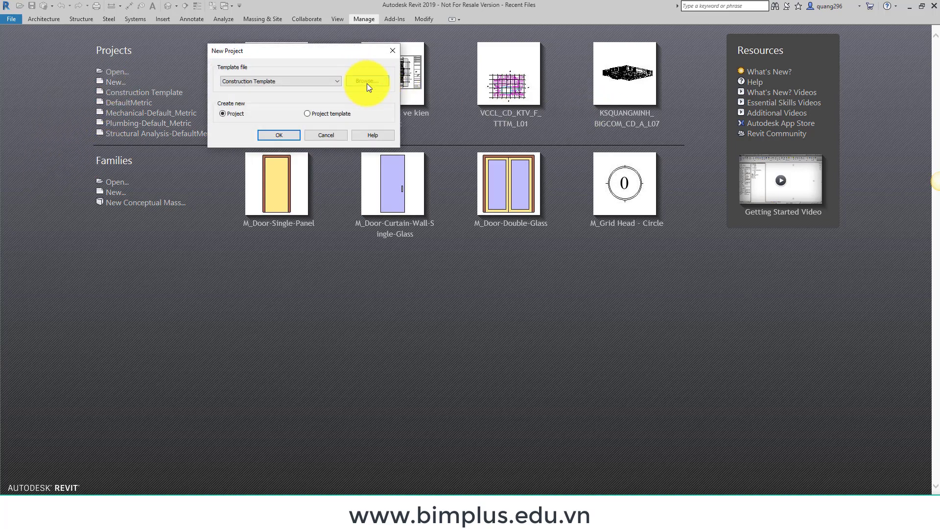
{"action": "left_click", "coordinate": [484, 119]}
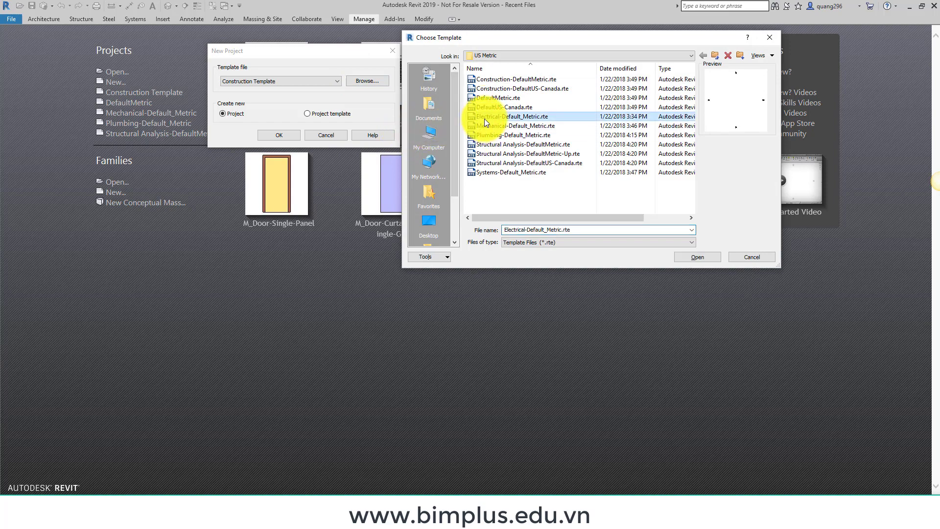
{"action": "left_click", "coordinate": [538, 145]}
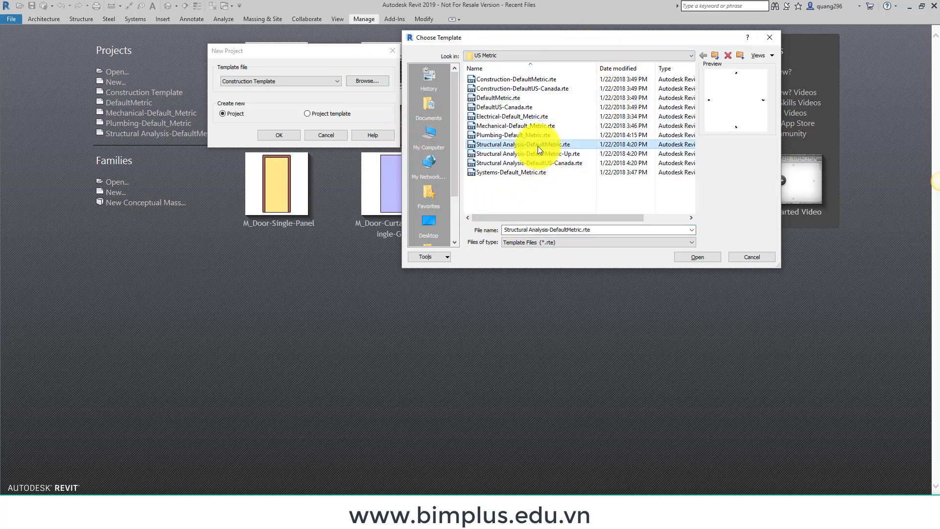
{"action": "left_click", "coordinate": [696, 259]}
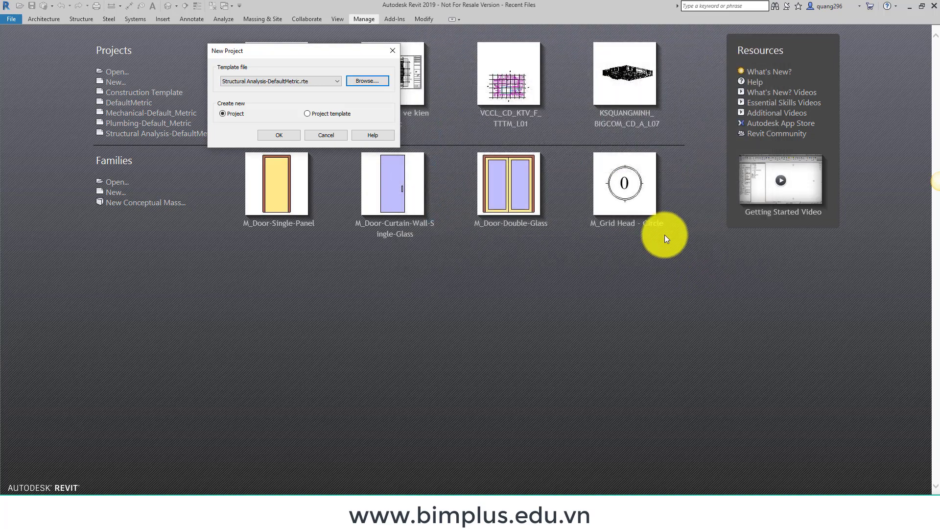
{"action": "left_click", "coordinate": [280, 134]}
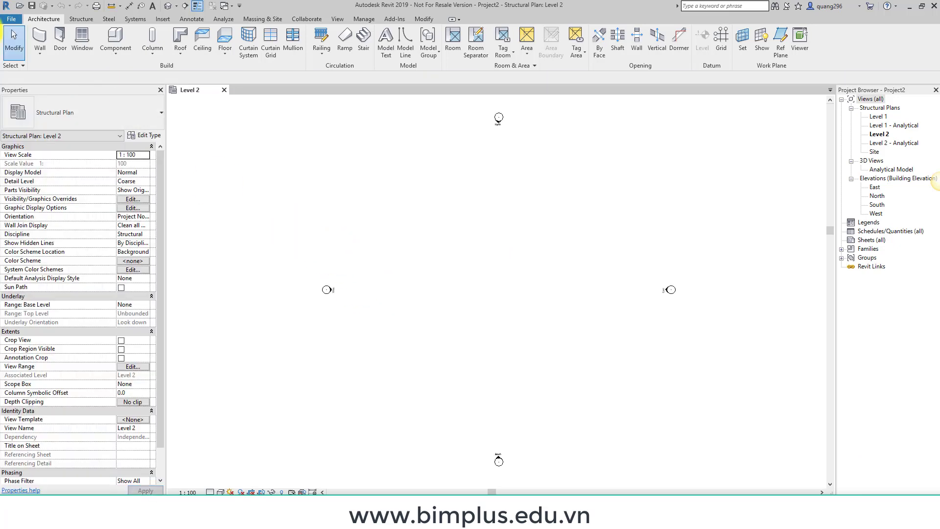
Save the project as KSQUANGMINH_BIGCOM_CD_S_L07.rvt in MoHinhKetCau on DATA (E:), replacing the existing file
{"action": "left_click", "coordinate": [11, 19]}
{"action": "mouse_move", "coordinate": [34, 134]}
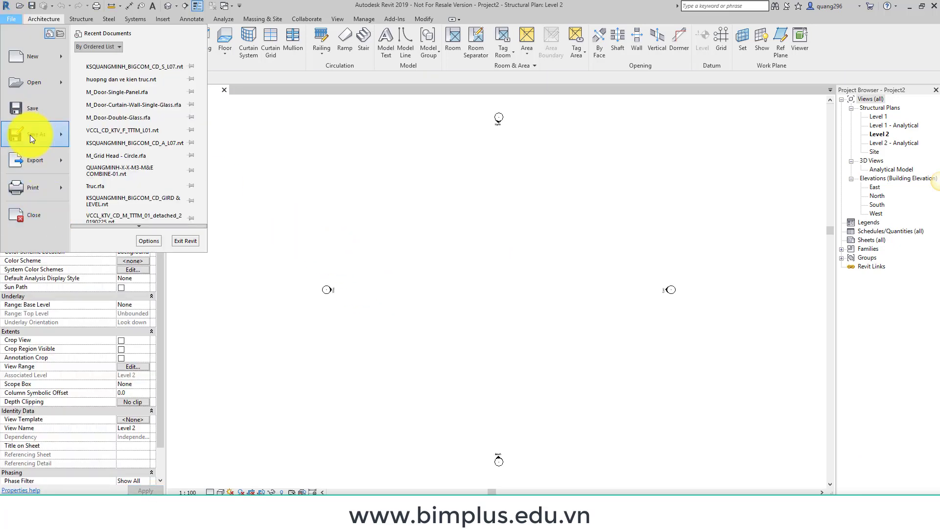
{"action": "left_click", "coordinate": [104, 73]}
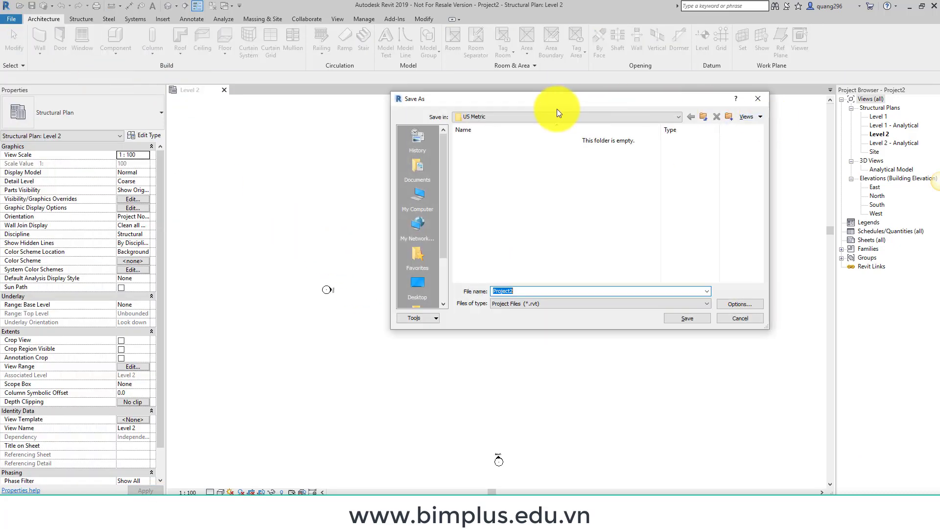
{"action": "left_click", "coordinate": [410, 279]}
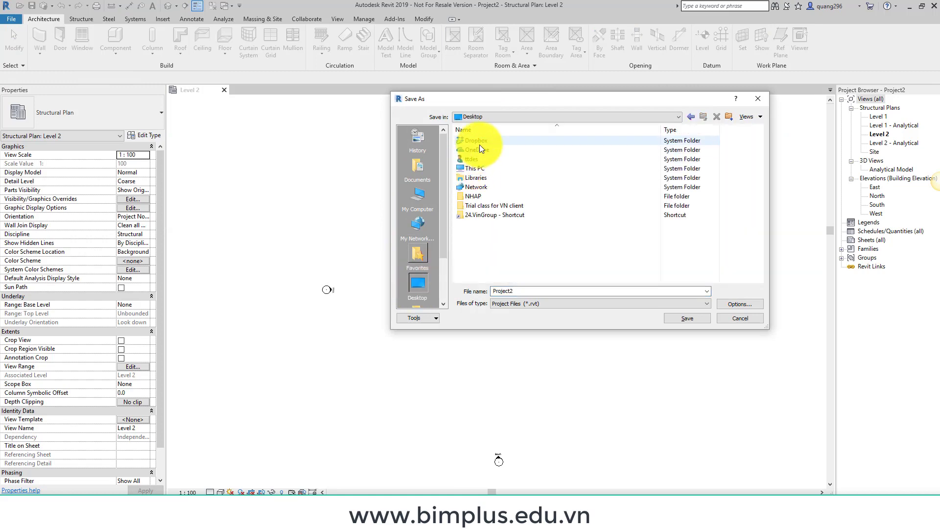
{"action": "left_click", "coordinate": [416, 287]}
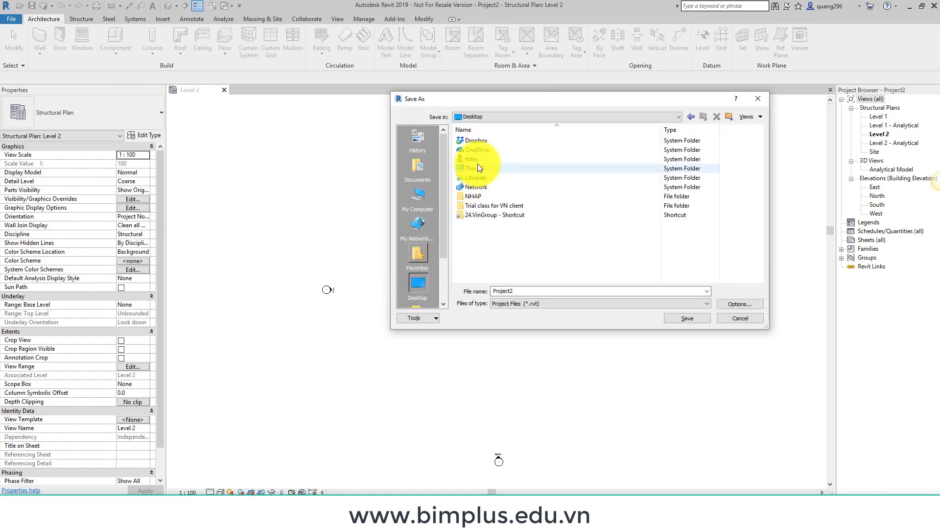
{"action": "double_click", "coordinate": [475, 168]}
{"action": "double_click", "coordinate": [480, 253]}
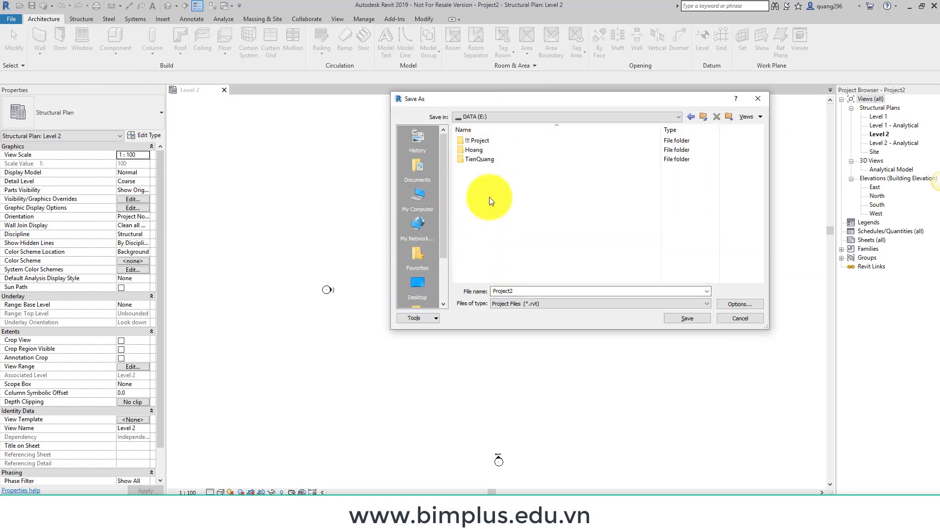
{"action": "double_click", "coordinate": [477, 150]}
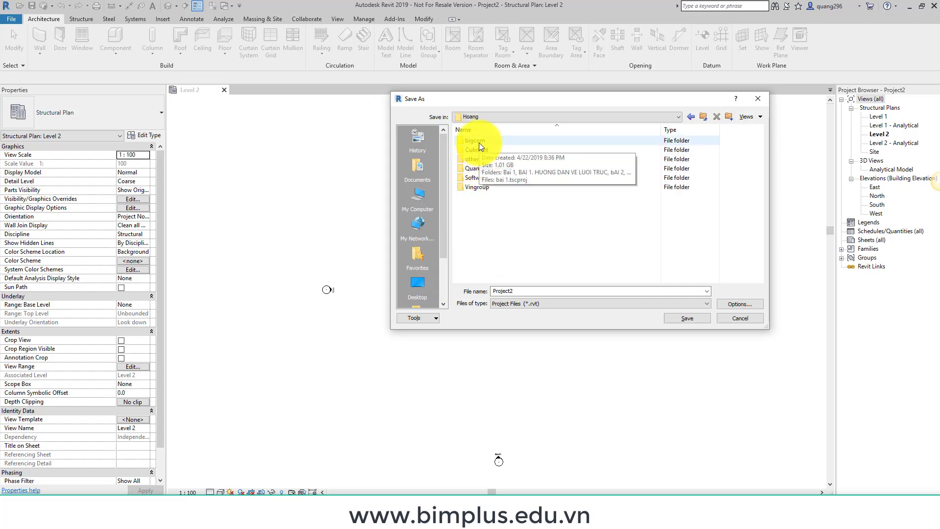
{"action": "double_click", "coordinate": [479, 142]}
{"action": "double_click", "coordinate": [483, 166]}
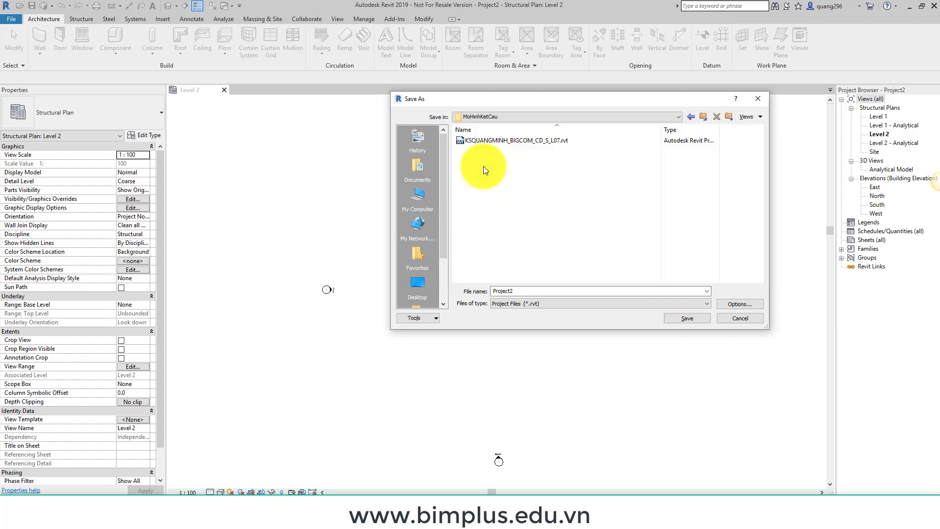
{"action": "left_click", "coordinate": [500, 143]}
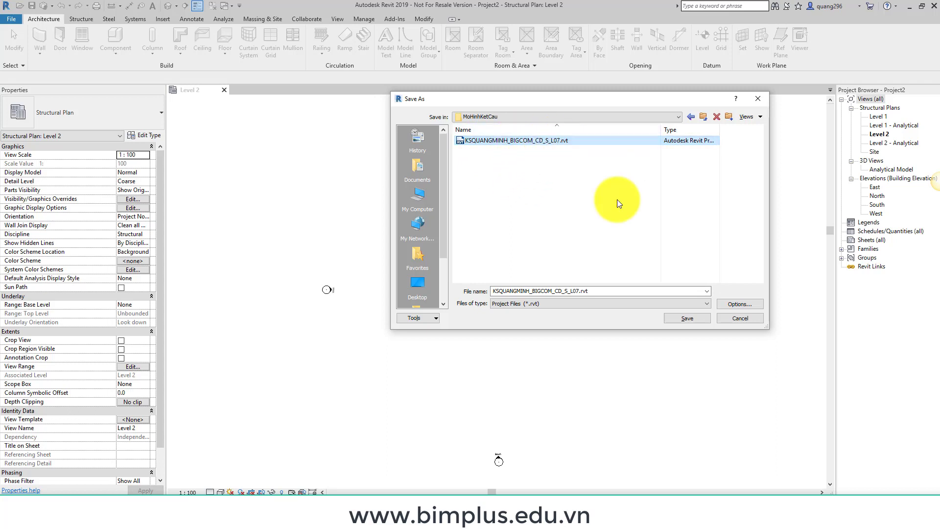
{"action": "left_click", "coordinate": [689, 319]}
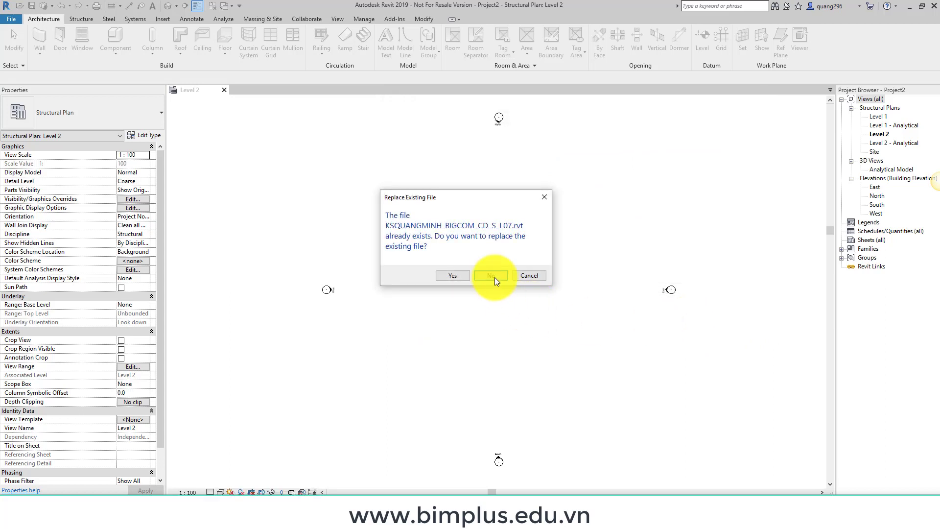
{"action": "left_click", "coordinate": [456, 277]}
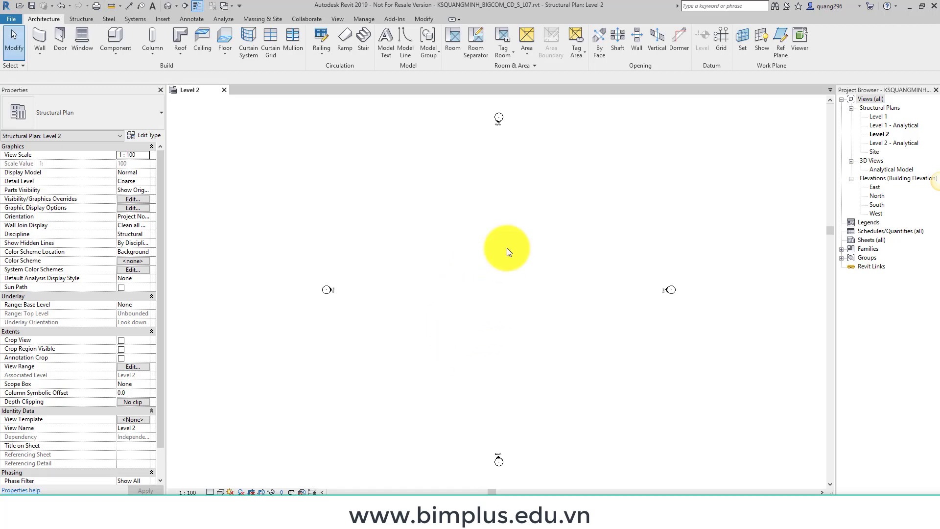
Zoom around the empty Level 2 plan and bring up the Insert tools
{"action": "scroll", "coordinate": [526, 183], "scroll_direction": "down", "scroll_amount": 2}
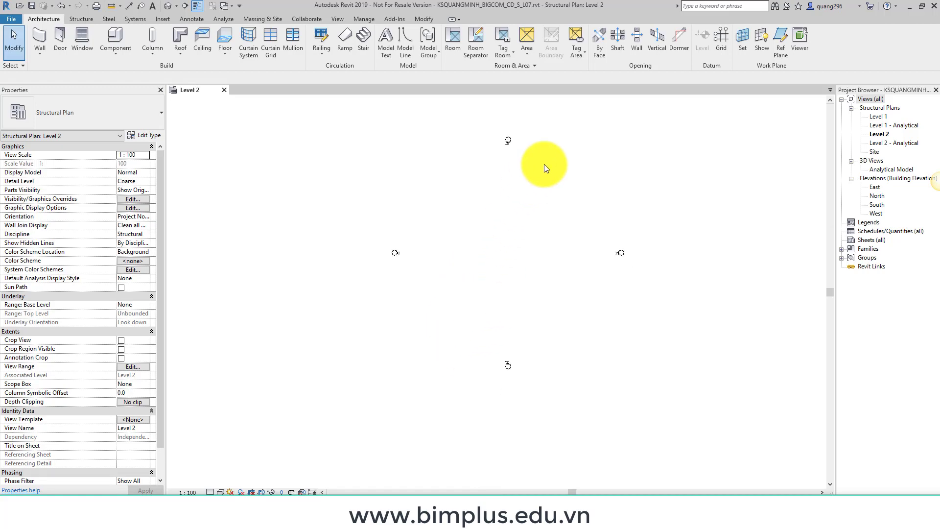
{"action": "scroll", "coordinate": [545, 164], "scroll_direction": "up", "scroll_amount": 3}
{"action": "scroll", "coordinate": [528, 170], "scroll_direction": "down", "scroll_amount": 2}
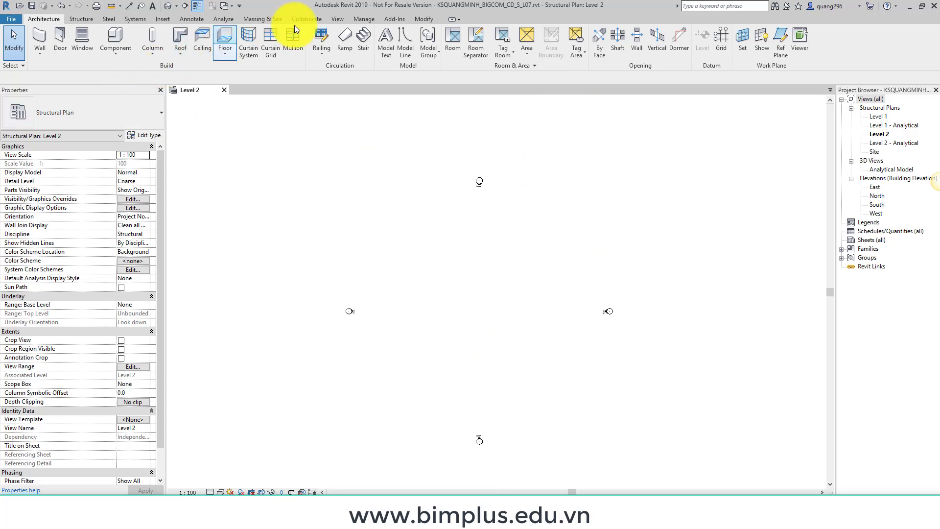
{"action": "left_click", "coordinate": [164, 19]}
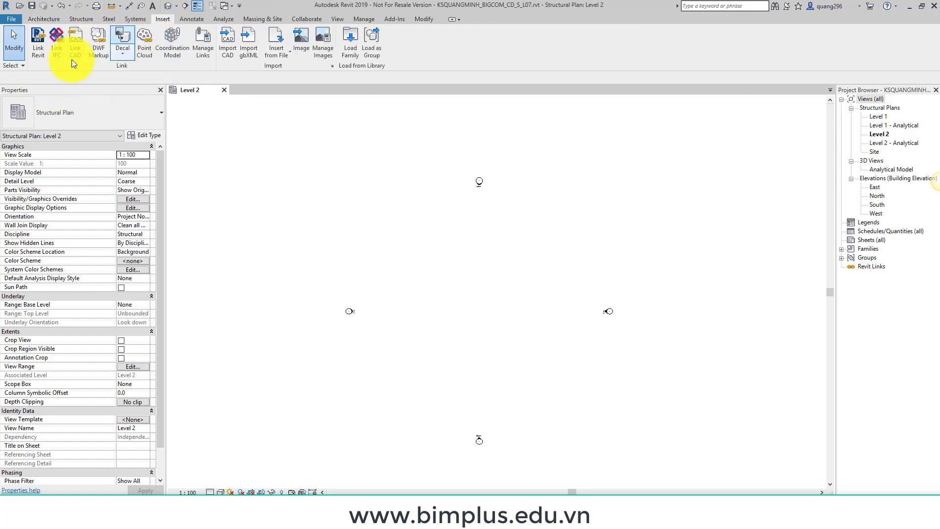
Start Link Revit and browse through Dropbox to the Bai 2_Gird and Level folder
{"action": "left_click", "coordinate": [37, 47]}
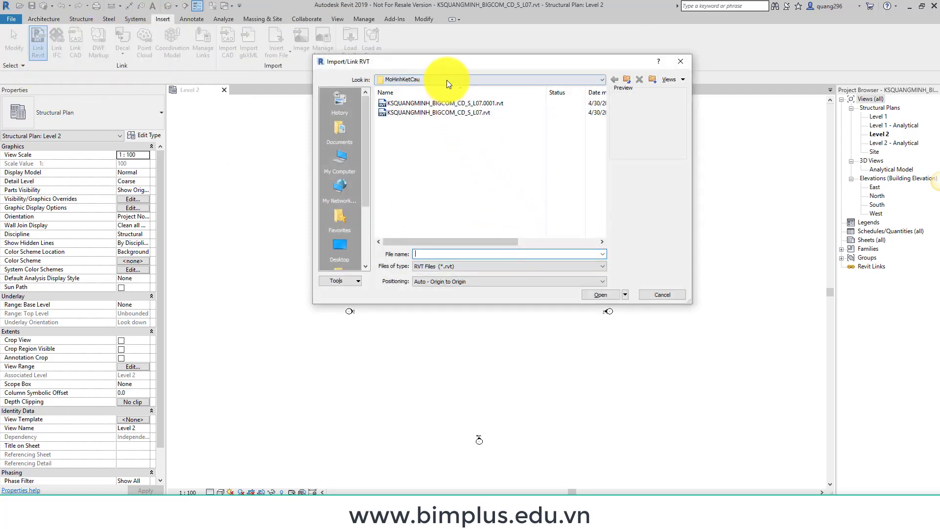
{"action": "left_click", "coordinate": [446, 81]}
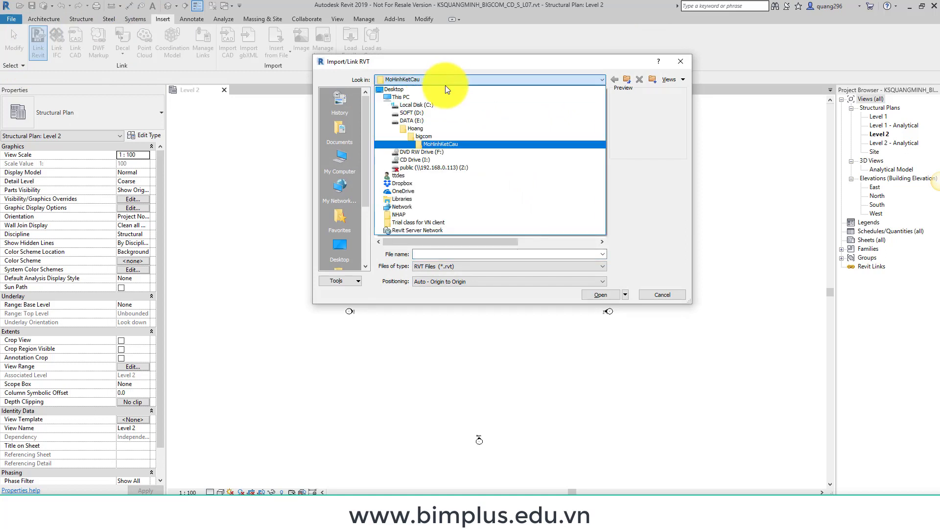
{"action": "left_click", "coordinate": [337, 245]}
{"action": "left_click", "coordinate": [402, 103]}
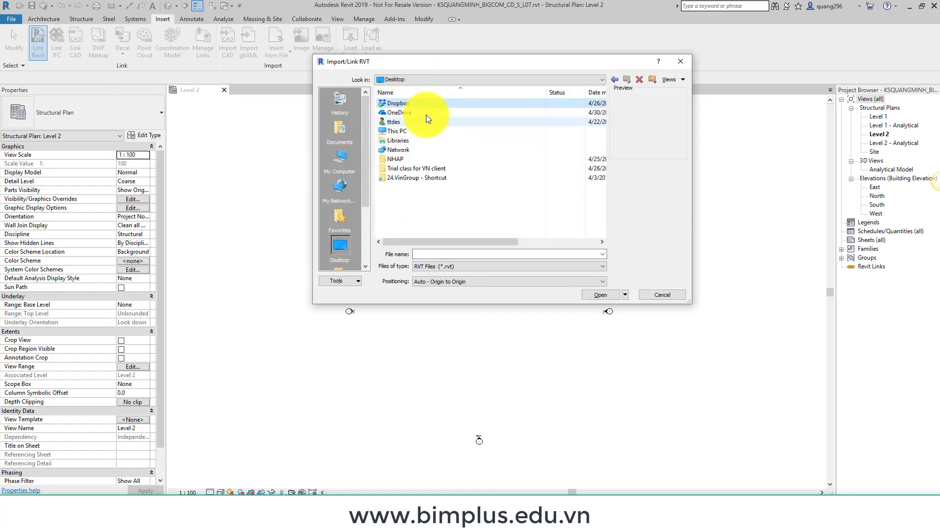
{"action": "double_click", "coordinate": [424, 103]}
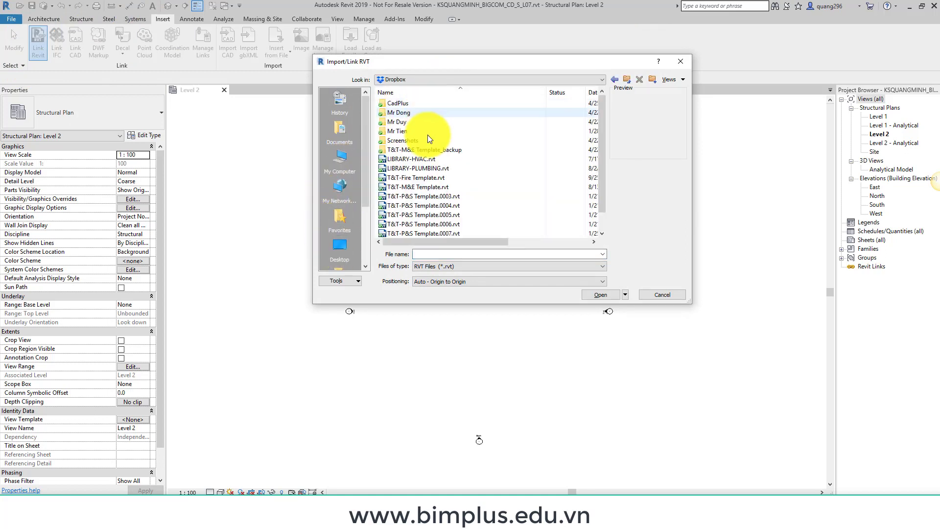
{"action": "double_click", "coordinate": [410, 103]}
{"action": "double_click", "coordinate": [401, 139]}
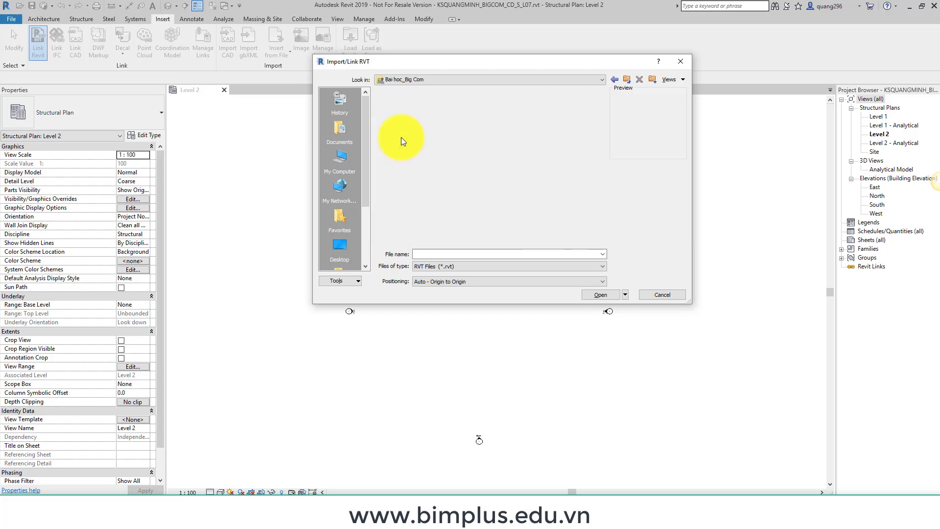
{"action": "double_click", "coordinate": [404, 111]}
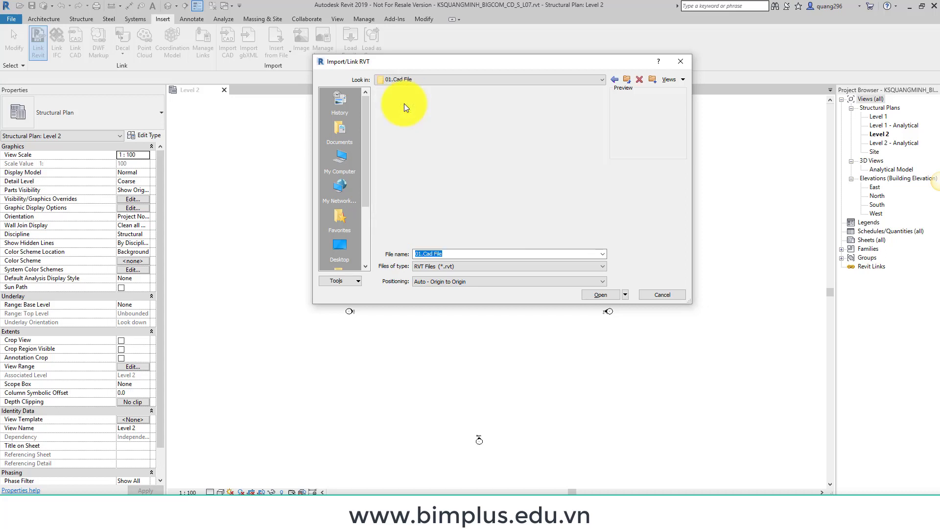
{"action": "left_click", "coordinate": [624, 81]}
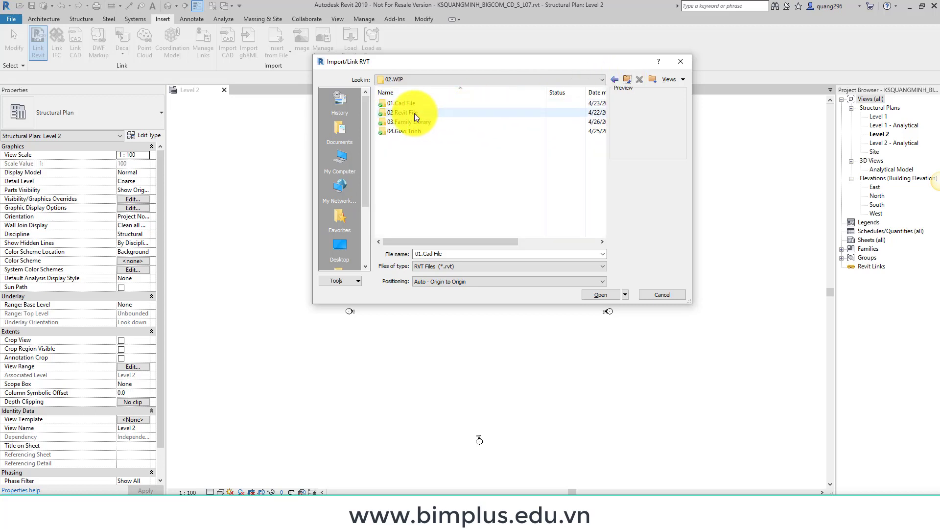
{"action": "double_click", "coordinate": [415, 113]}
{"action": "double_click", "coordinate": [414, 104]}
Link KSQUANGMINH_BIGCOM_CD_GIRD & LEVEL.rvt with Auto - Origin to Origin positioning
{"action": "left_click", "coordinate": [421, 113]}
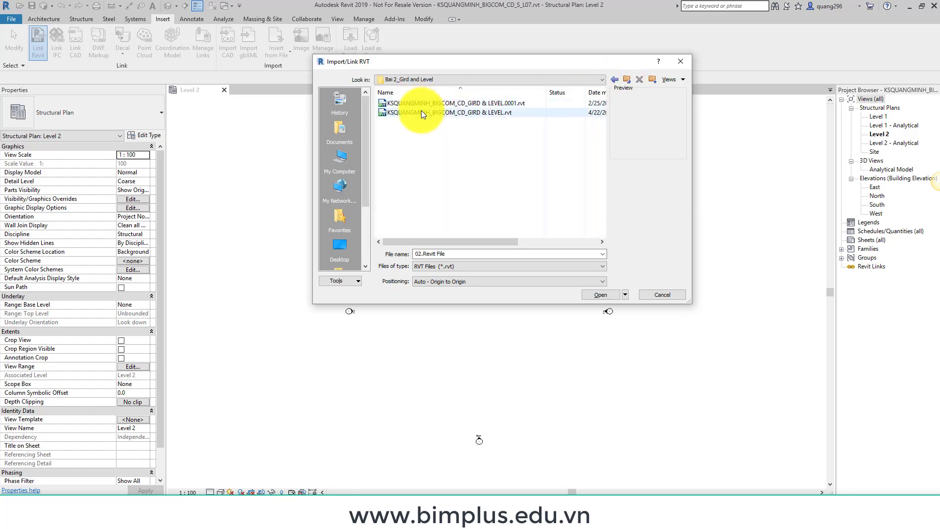
{"action": "left_click", "coordinate": [433, 282]}
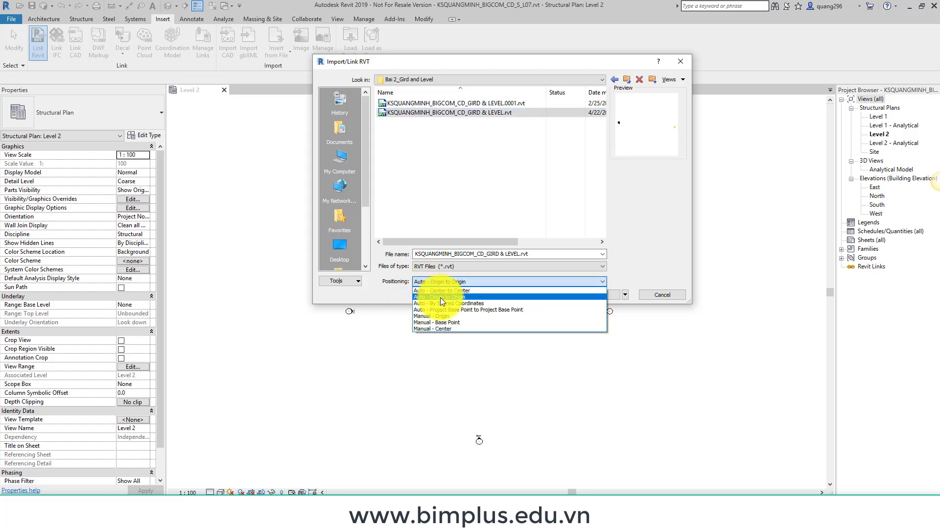
{"action": "left_click", "coordinate": [440, 297]}
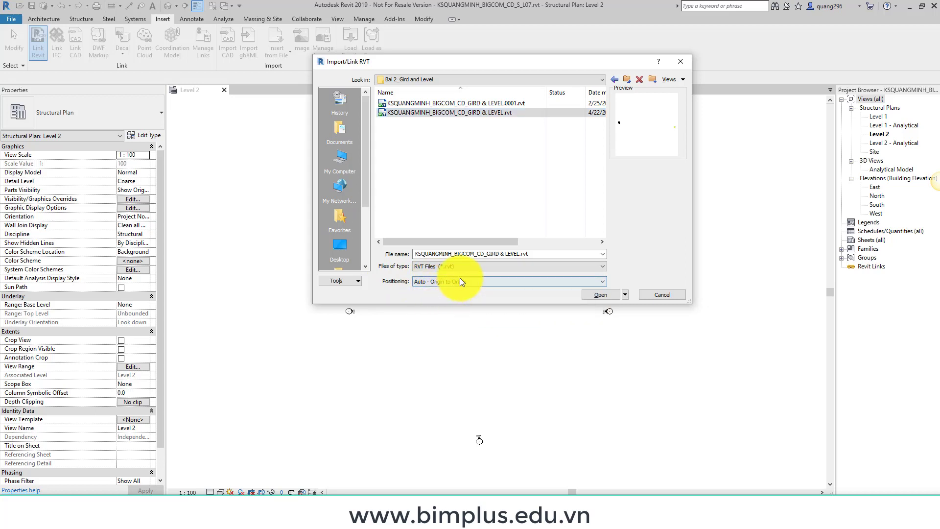
{"action": "left_click", "coordinate": [593, 296]}
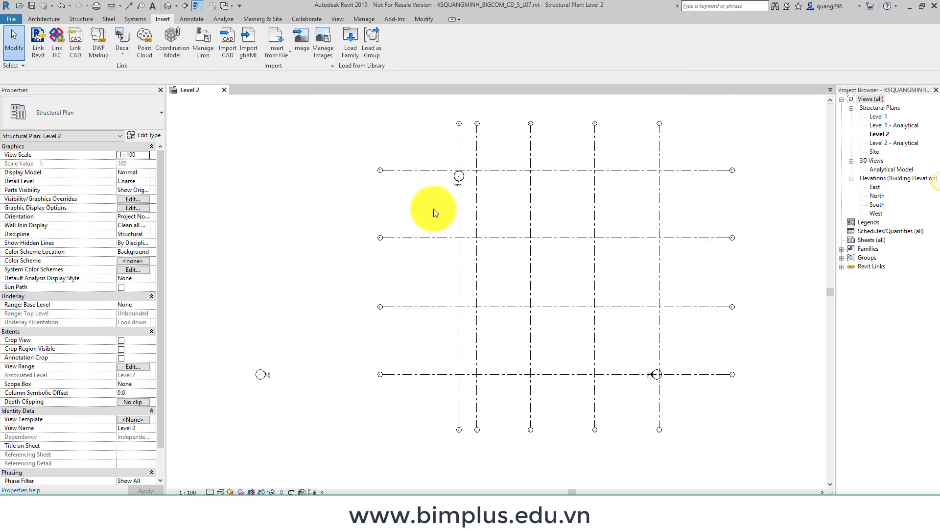
Window-select the elevation markers beside the linked grid
{"action": "scroll", "coordinate": [395, 372], "scroll_direction": "down", "scroll_amount": 3}
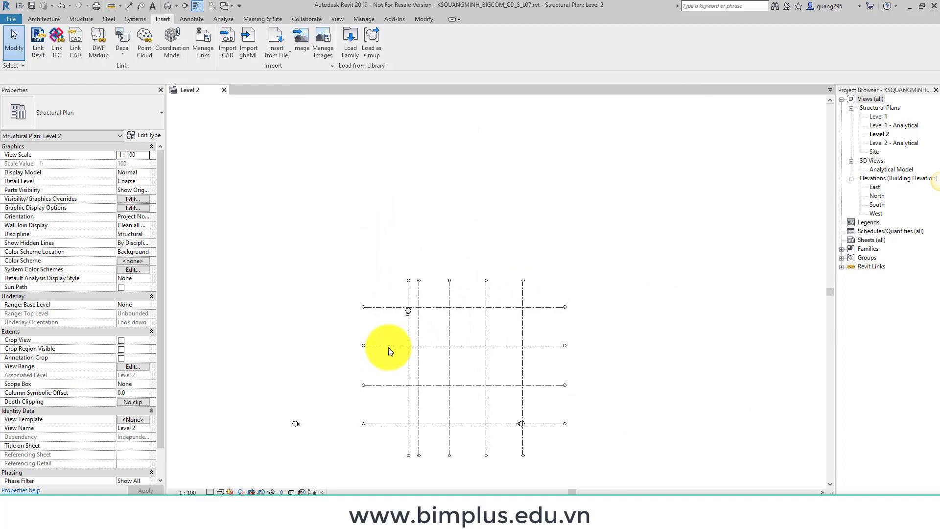
{"action": "left_click", "coordinate": [410, 313]}
{"action": "left_click", "coordinate": [387, 269]}
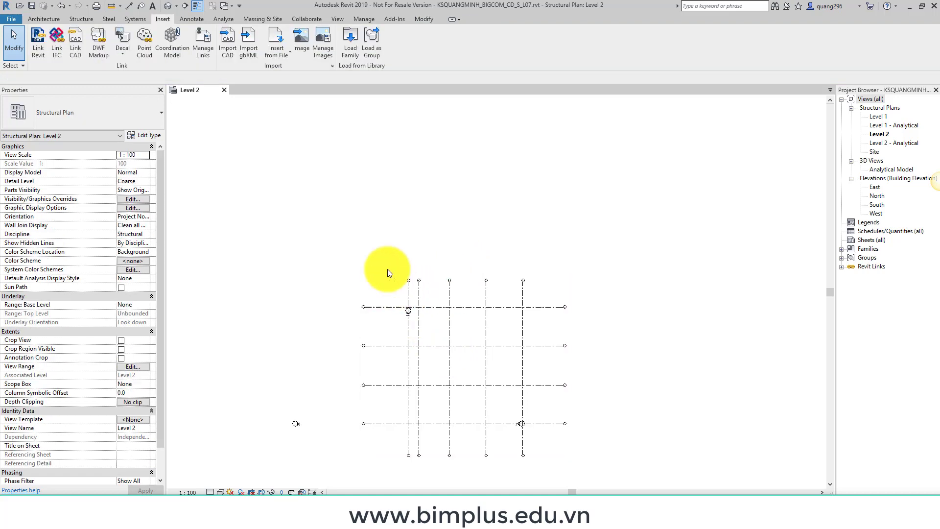
{"action": "left_click_drag", "start_coordinate": [357, 231], "coordinate": [414, 311]}
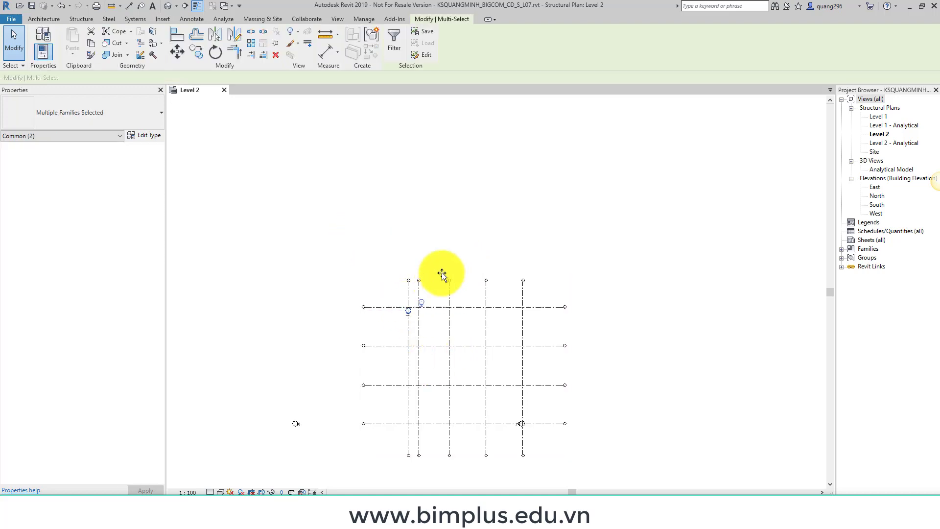
{"action": "scroll", "coordinate": [503, 401], "scroll_direction": "up", "scroll_amount": 1}
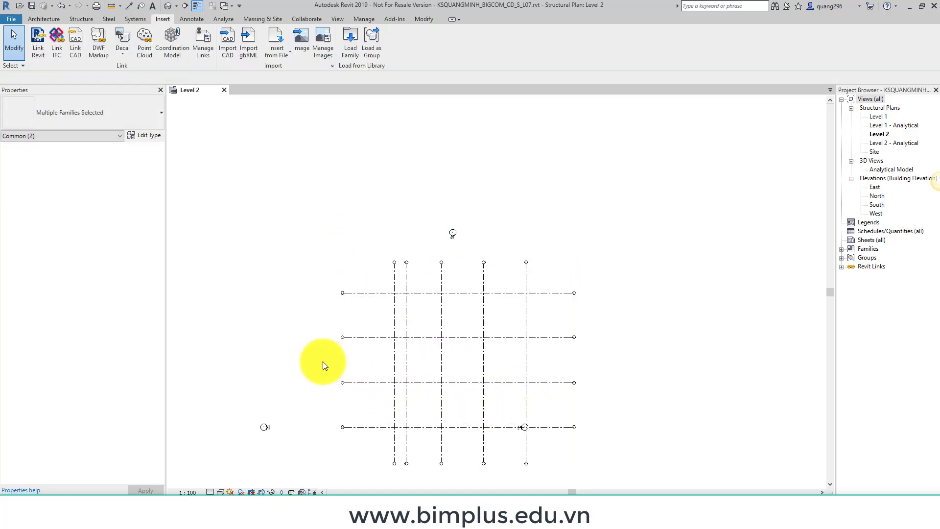
{"action": "mouse_move", "coordinate": [322, 362]}
{"action": "left_mouse_down"}
{"action": "mouse_move", "coordinate": [601, 457]}
{"action": "mouse_move", "coordinate": [578, 437]}
{"action": "left_mouse_up"}
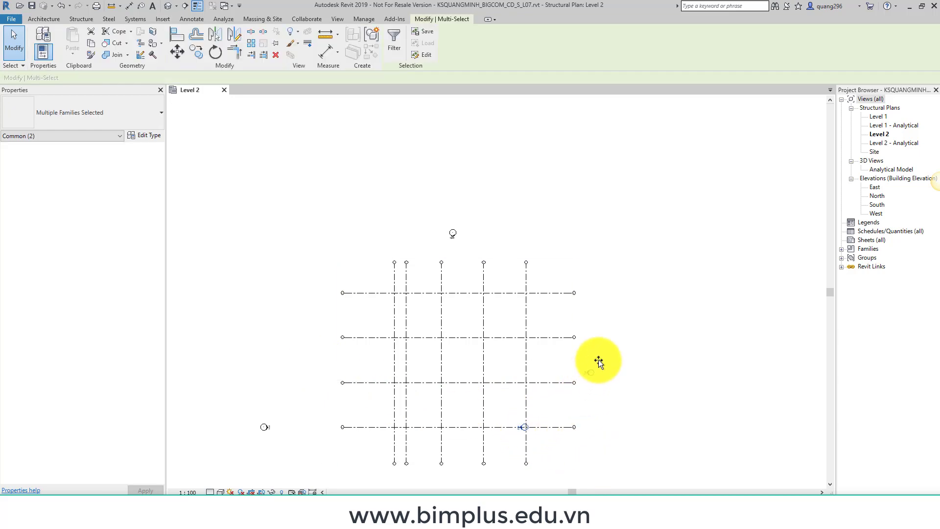
{"action": "left_click", "coordinate": [611, 377]}
Drag the left elevation marker inward toward the grid and clear the selection
{"action": "scroll", "coordinate": [404, 392], "scroll_direction": "down", "scroll_amount": 1}
{"action": "key", "text": "ctrl+Left"}
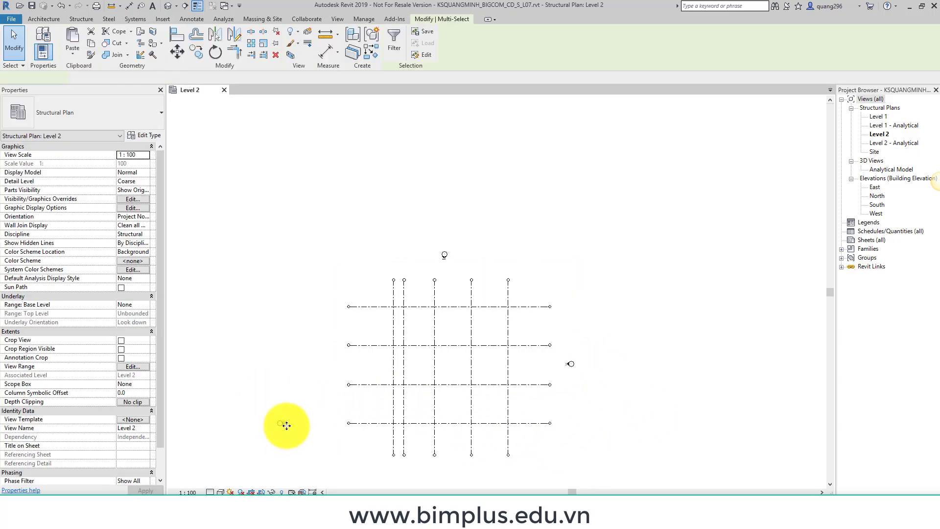
{"action": "left_click_drag", "start_coordinate": [297, 388], "coordinate": [369, 365]}
{"action": "left_click", "coordinate": [592, 281]}
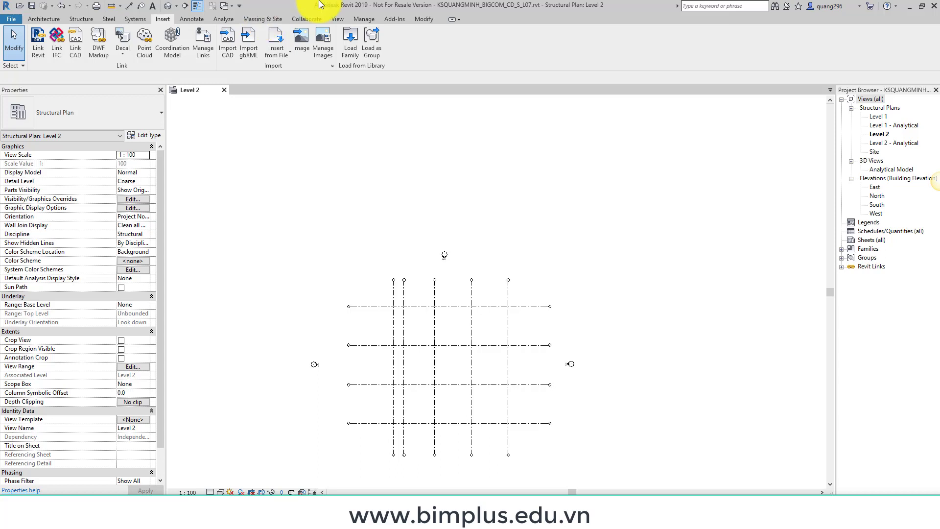
{"action": "scroll", "coordinate": [480, 260], "scroll_direction": "down", "scroll_amount": 2}
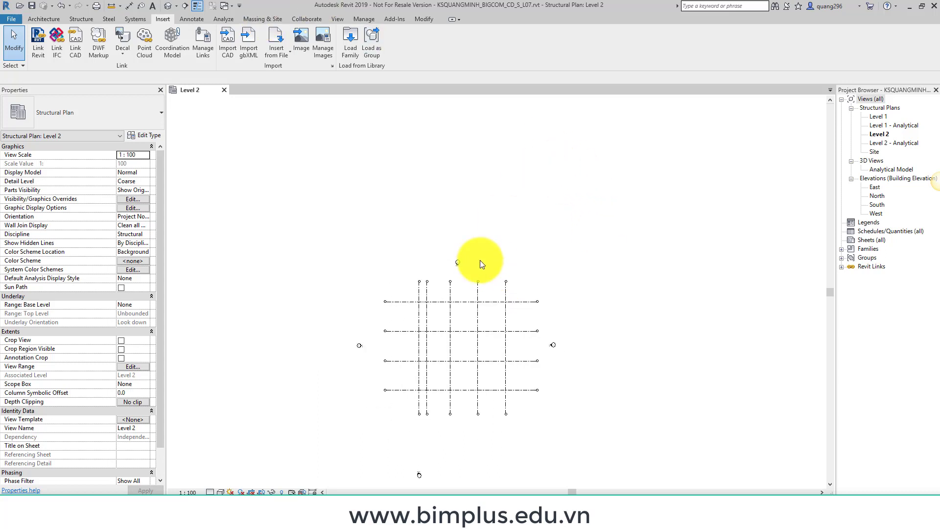
Start Copy/Monitor on the linked model and window-select all its grid lines with Multiple
{"action": "left_click", "coordinate": [315, 18]}
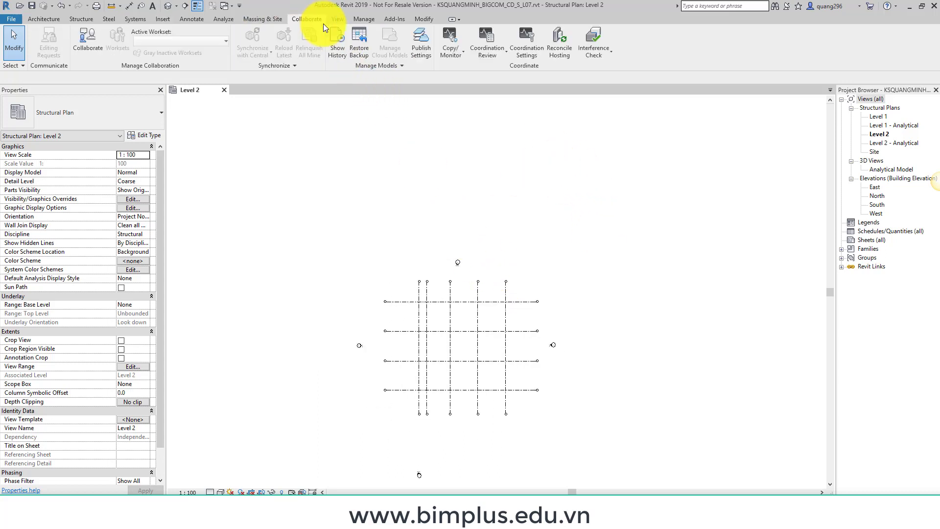
{"action": "left_click", "coordinate": [459, 55]}
{"action": "left_click", "coordinate": [461, 90]}
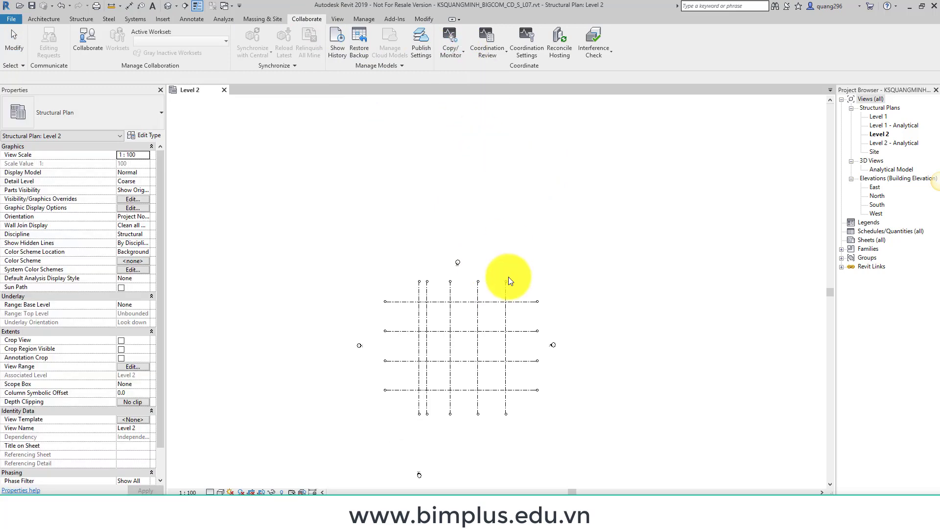
{"action": "left_click", "coordinate": [502, 293]}
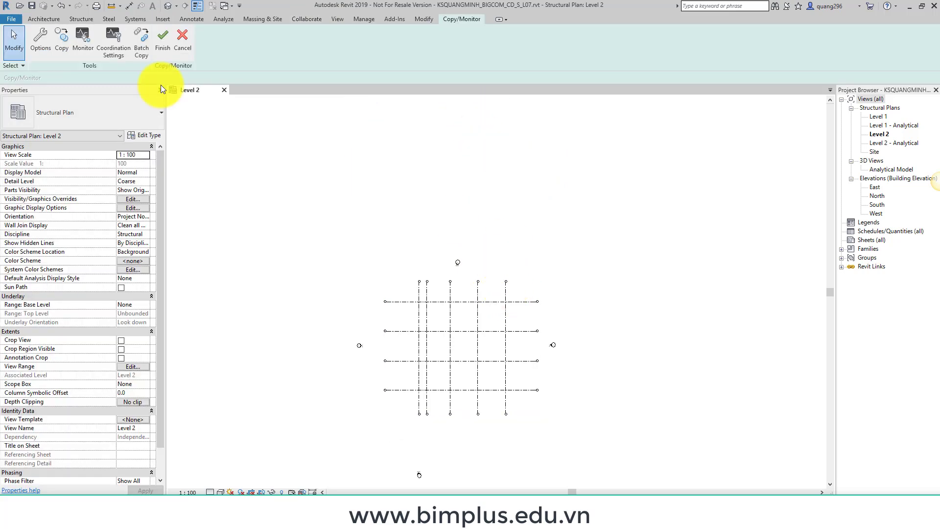
{"action": "left_click", "coordinate": [63, 40]}
{"action": "left_click", "coordinate": [66, 80]}
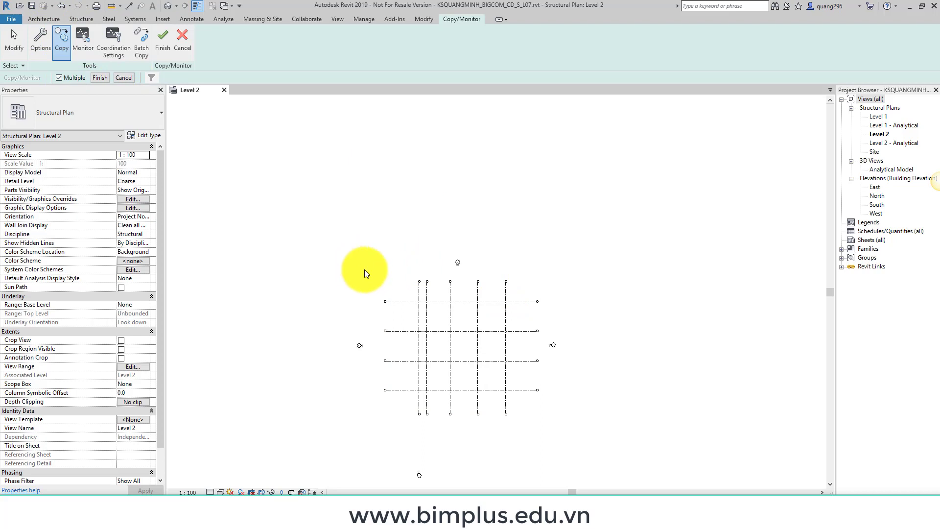
{"action": "left_click_drag", "start_coordinate": [365, 269], "coordinate": [547, 425]}
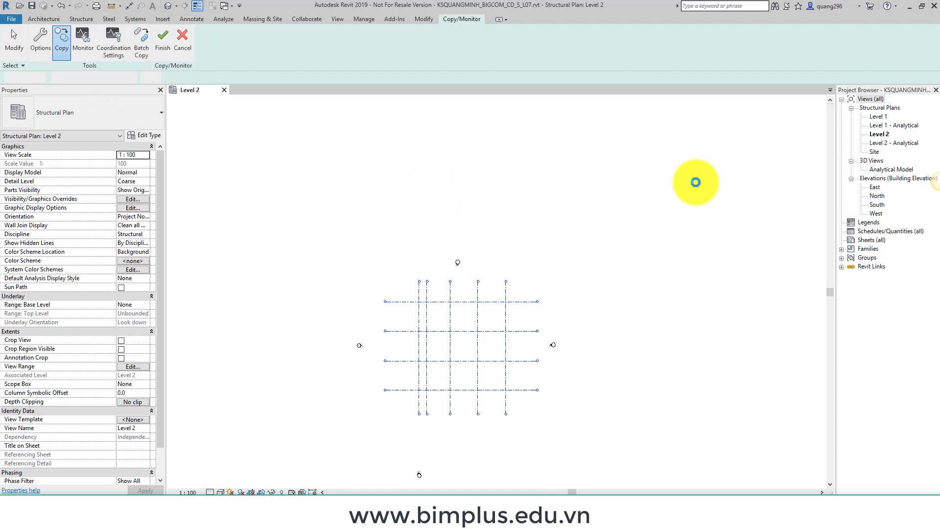
Open the East elevation, copy the linked model's levels via Copy/Monitor, and finish
{"action": "double_click", "coordinate": [874, 187]}
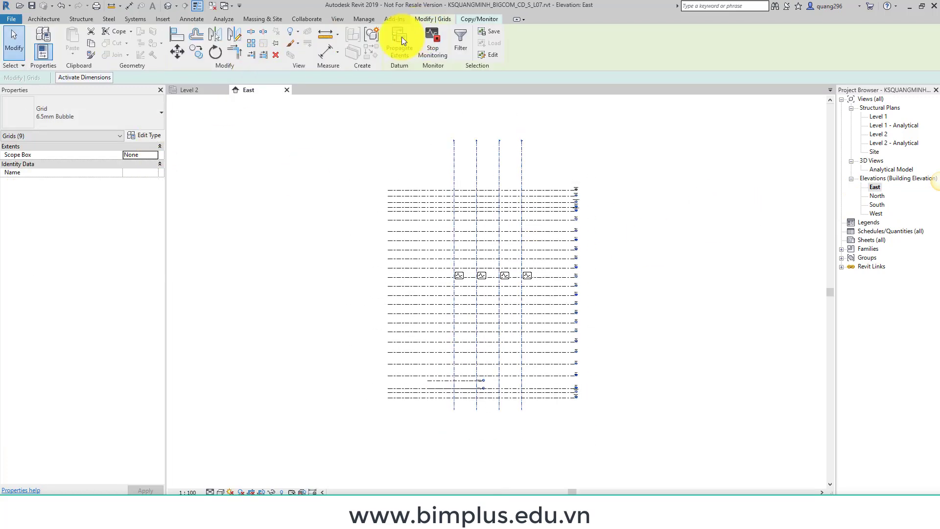
{"action": "left_click", "coordinate": [470, 18]}
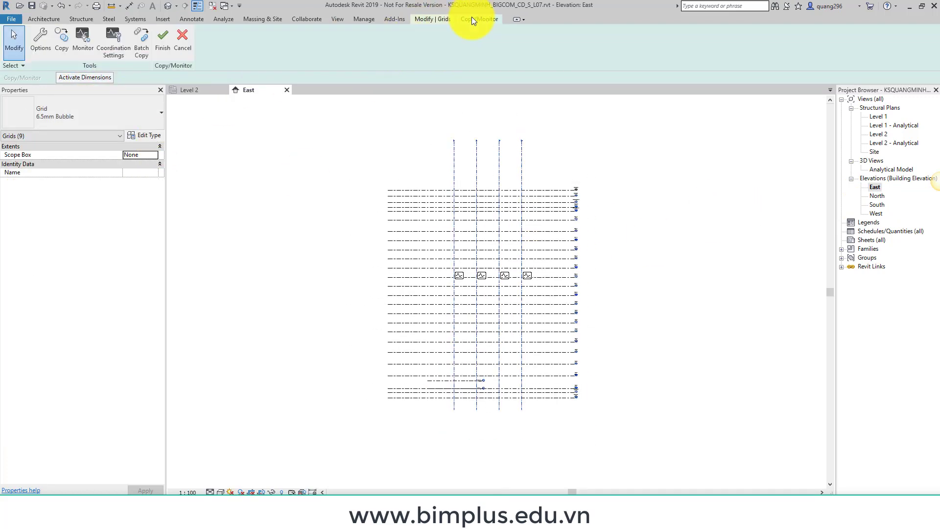
{"action": "left_click", "coordinate": [62, 39]}
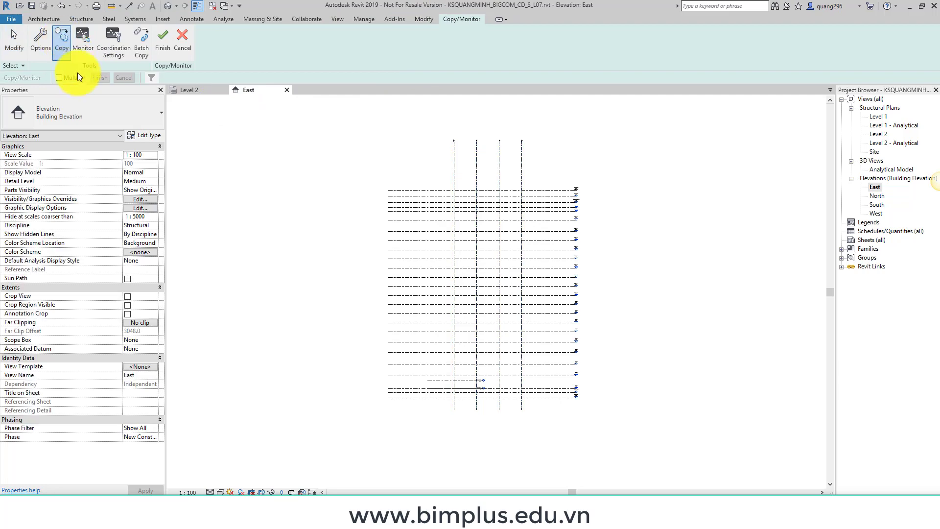
{"action": "left_click_drag", "start_coordinate": [570, 190], "coordinate": [565, 171]}
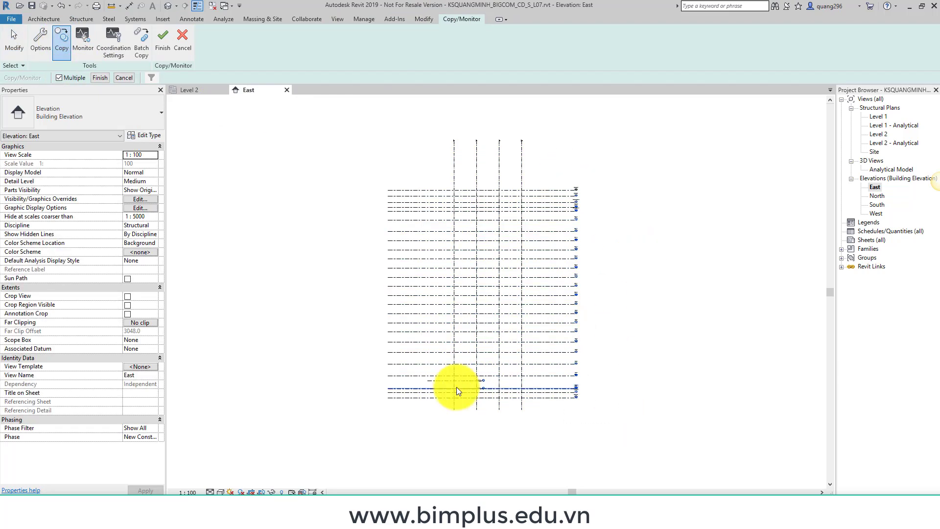
{"action": "scroll", "coordinate": [485, 384], "scroll_direction": "up", "scroll_amount": 5}
{"action": "scroll", "coordinate": [492, 363], "scroll_direction": "down", "scroll_amount": 1}
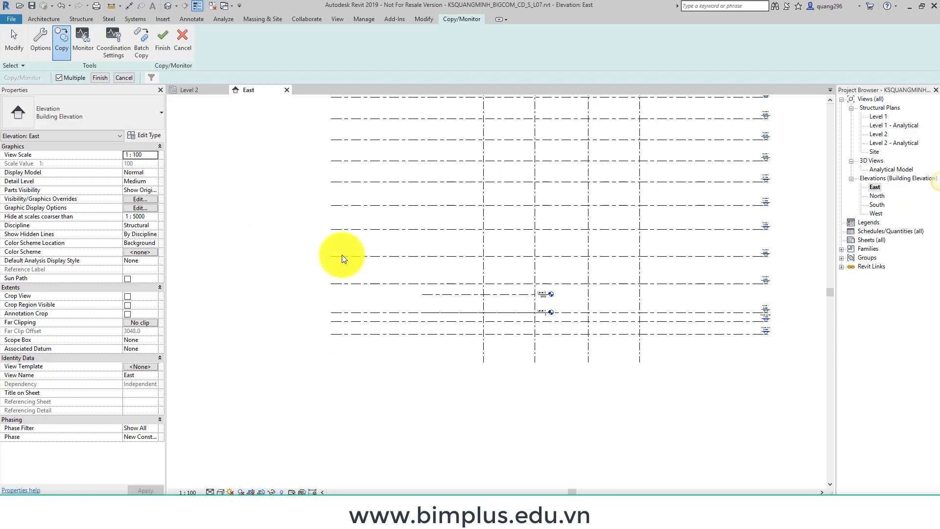
{"action": "mouse_move", "coordinate": [264, 241]}
{"action": "left_mouse_down"}
{"action": "mouse_move", "coordinate": [576, 339]}
{"action": "mouse_move", "coordinate": [578, 348]}
{"action": "left_mouse_up"}
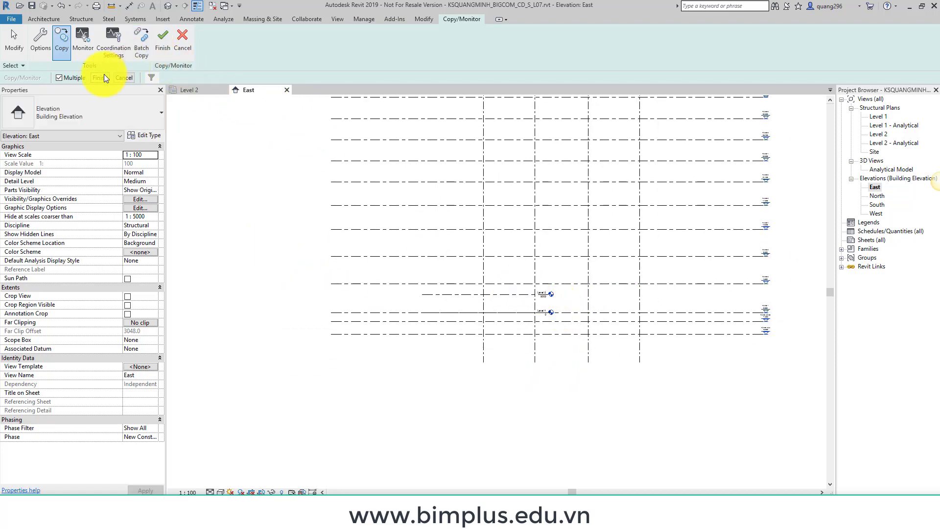
{"action": "left_click", "coordinate": [184, 38]}
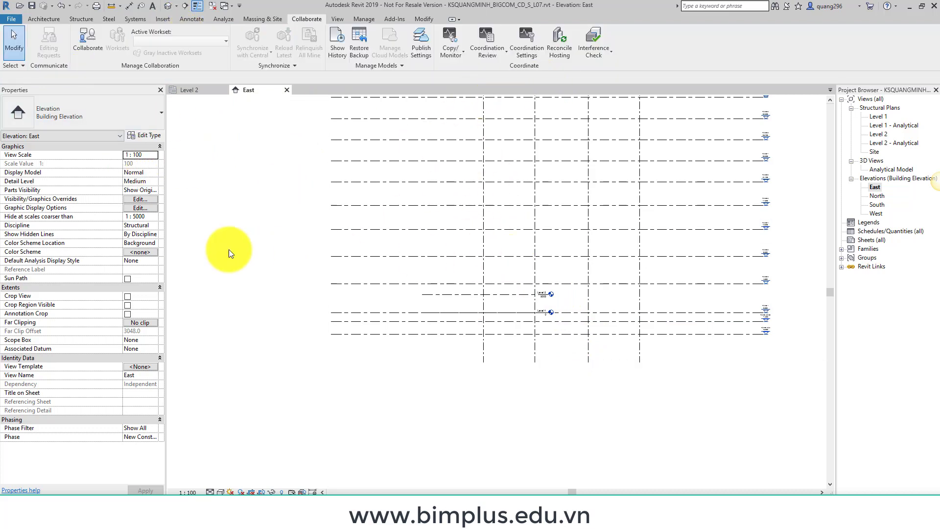
Delete the two original project levels in the East elevation
{"action": "left_click_drag", "start_coordinate": [229, 249], "coordinate": [690, 362]}
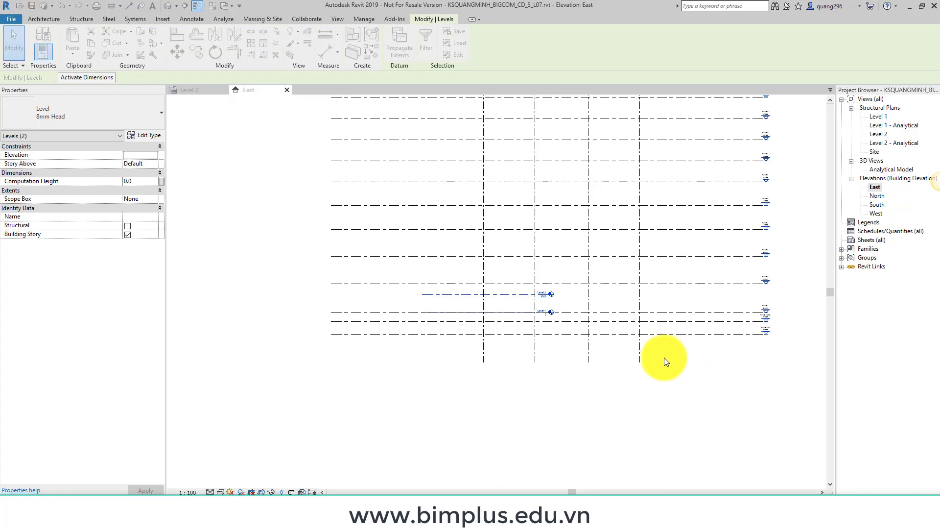
{"action": "key", "text": "Delete"}
{"action": "left_click", "coordinate": [507, 288]}
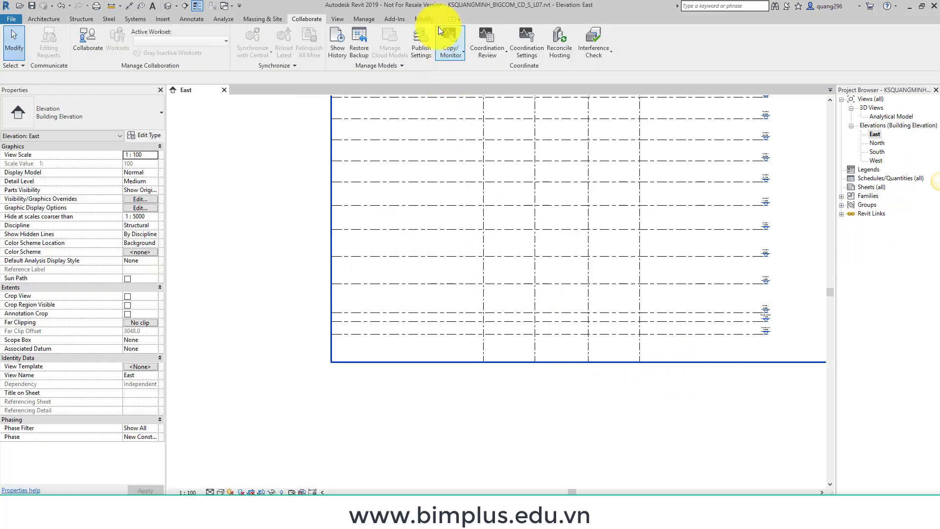
Copy/Monitor all the linked model's levels with Multiple, finish, and clear the selection
{"action": "left_click", "coordinate": [452, 52]}
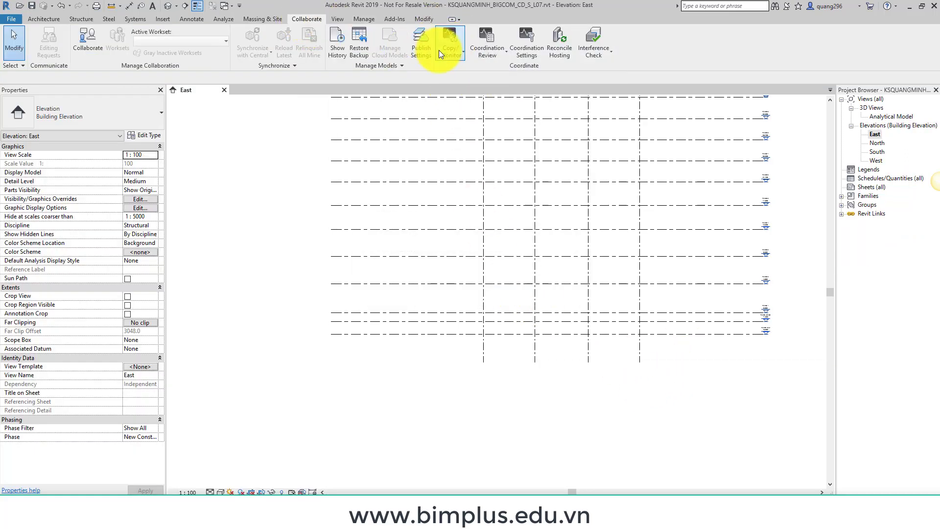
{"action": "left_click", "coordinate": [462, 89]}
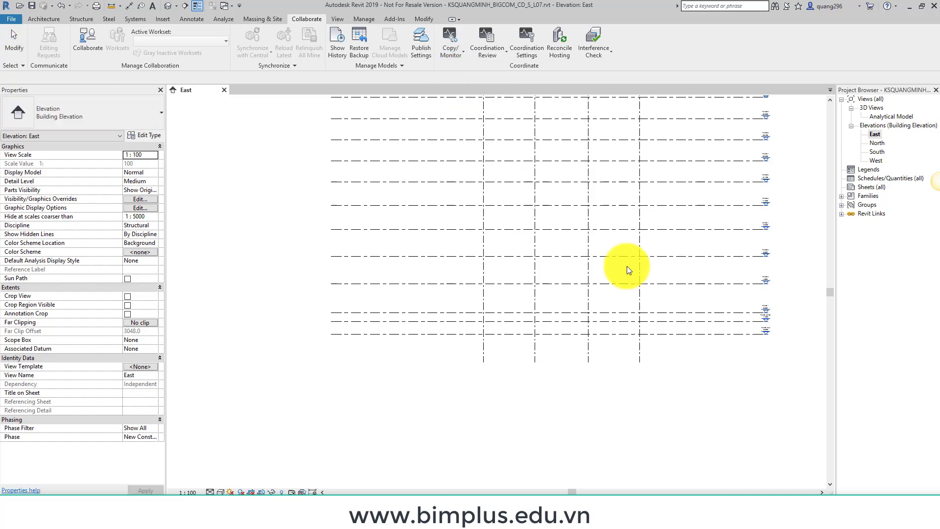
{"action": "left_click", "coordinate": [645, 311]}
{"action": "left_click", "coordinate": [66, 45]}
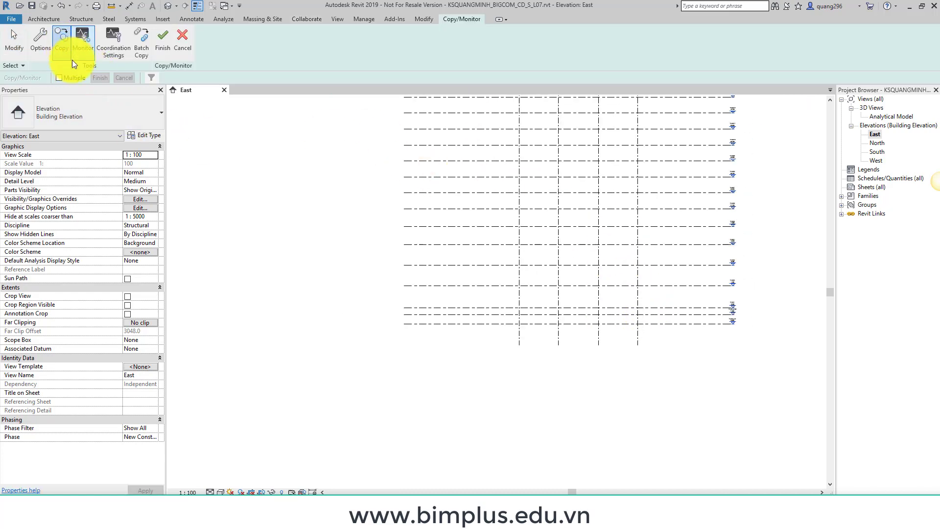
{"action": "left_click", "coordinate": [61, 77]}
{"action": "scroll", "coordinate": [414, 169], "scroll_direction": "down", "scroll_amount": 2}
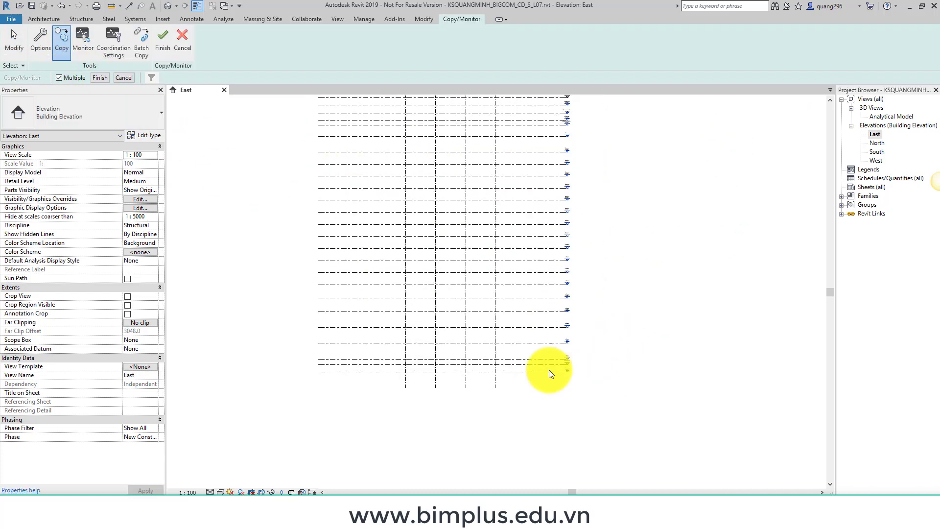
{"action": "scroll", "coordinate": [568, 382], "scroll_direction": "down", "scroll_amount": 1}
{"action": "scroll", "coordinate": [593, 377], "scroll_direction": "down", "scroll_amount": 1}
{"action": "left_click_drag", "start_coordinate": [607, 397], "coordinate": [564, 177]}
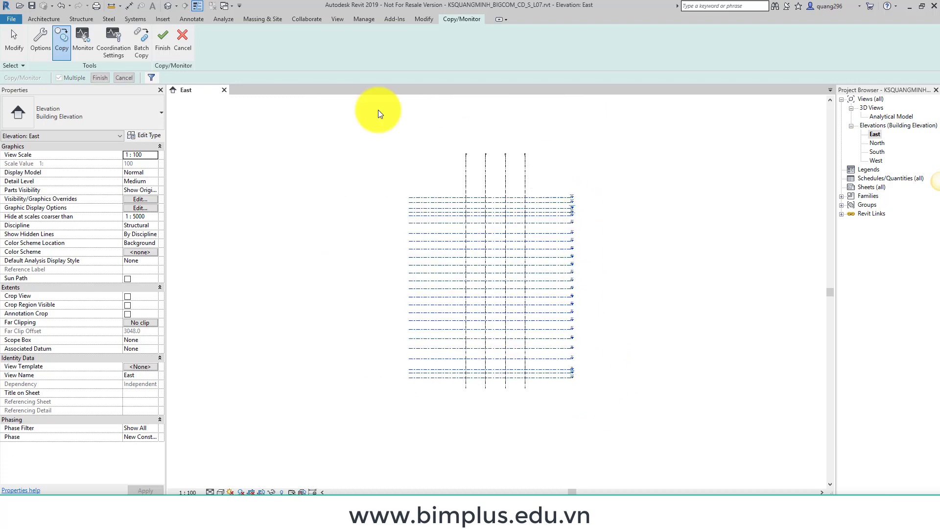
{"action": "left_click", "coordinate": [104, 78]}
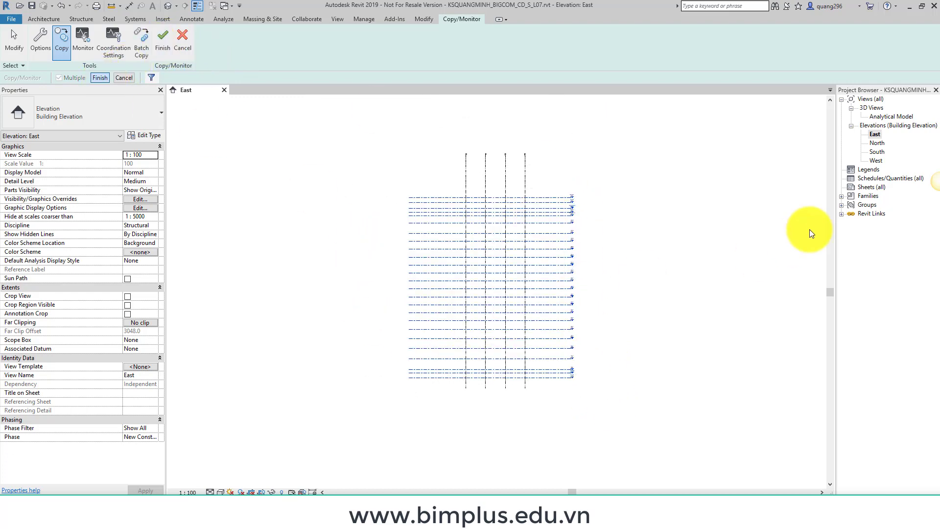
{"action": "left_click", "coordinate": [156, 47]}
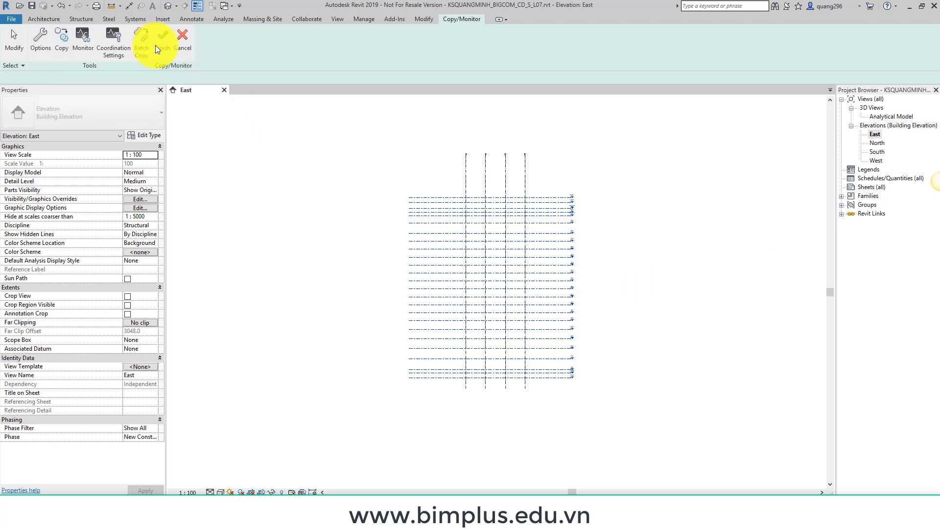
{"action": "left_click", "coordinate": [729, 210]}
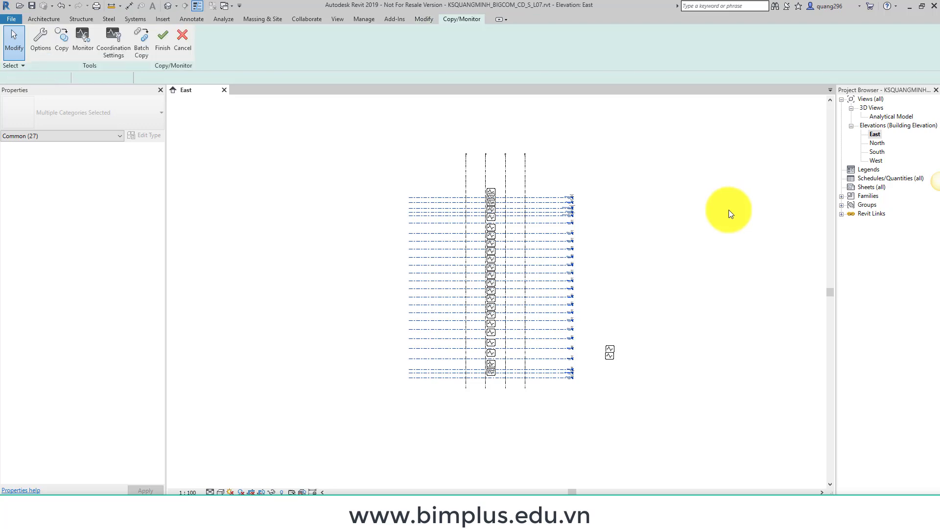
Finish Copy/Monitor and create floor plan views for every copied level
{"action": "left_click", "coordinate": [156, 44]}
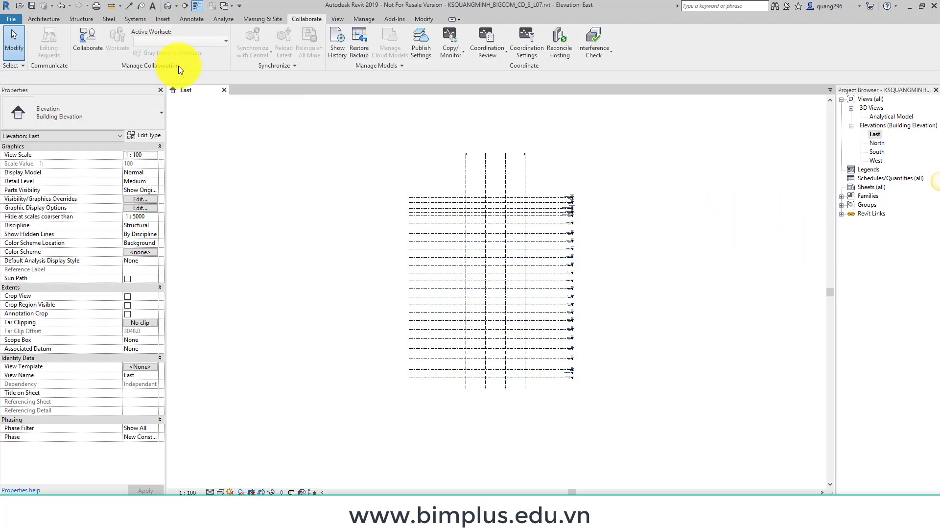
{"action": "left_click", "coordinate": [337, 18]}
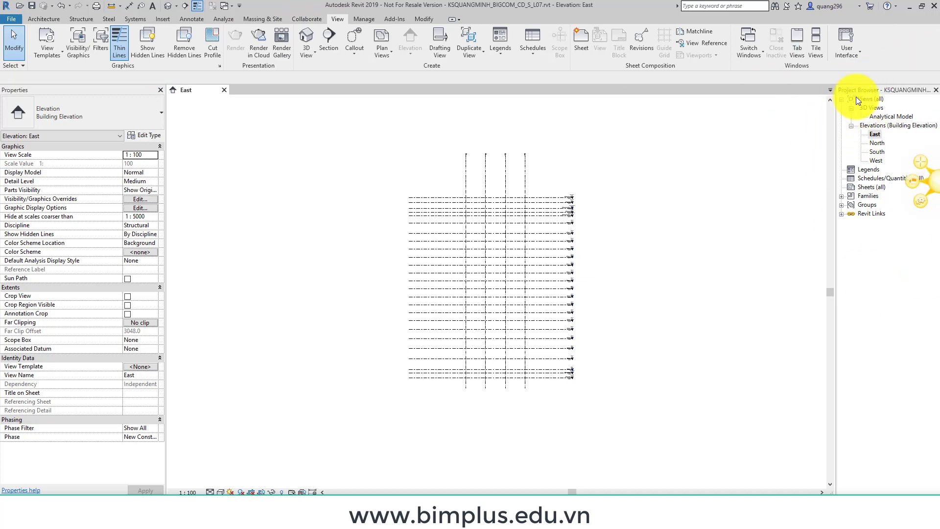
{"action": "left_click", "coordinate": [876, 116]}
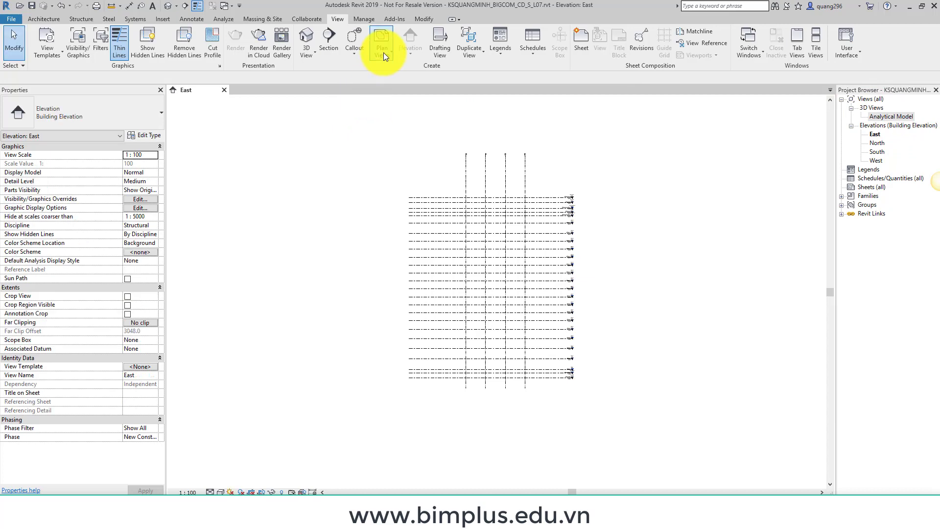
{"action": "left_click", "coordinate": [384, 52]}
{"action": "left_click", "coordinate": [398, 70]}
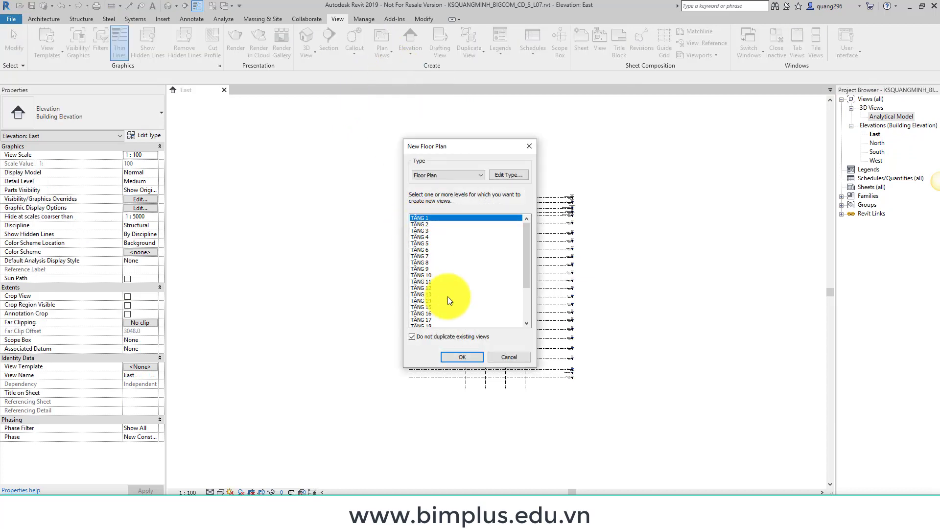
{"action": "scroll", "coordinate": [448, 296], "scroll_direction": "down", "scroll_amount": 3}
{"action": "left_click", "coordinate": [432, 320], "text": "shift"}
{"action": "left_click", "coordinate": [451, 354]}
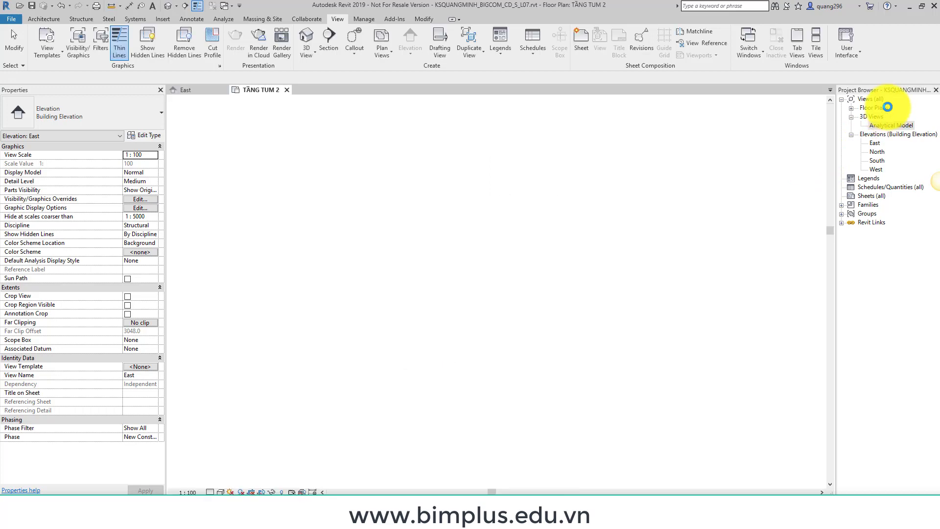
Expand Floor Plans, close the East and TẦNG TUM 2 views, and open the TẦNG 7 plan
{"action": "left_click", "coordinate": [882, 107]}
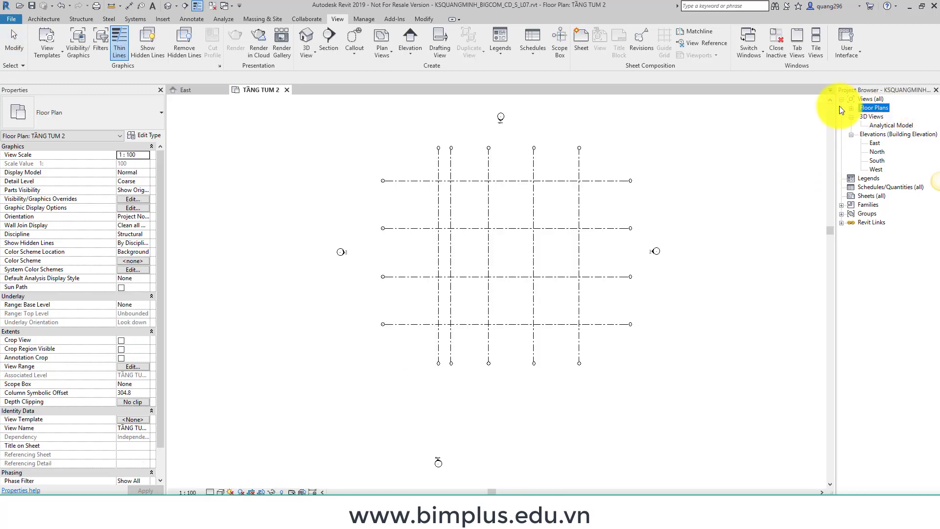
{"action": "left_click", "coordinate": [852, 109]}
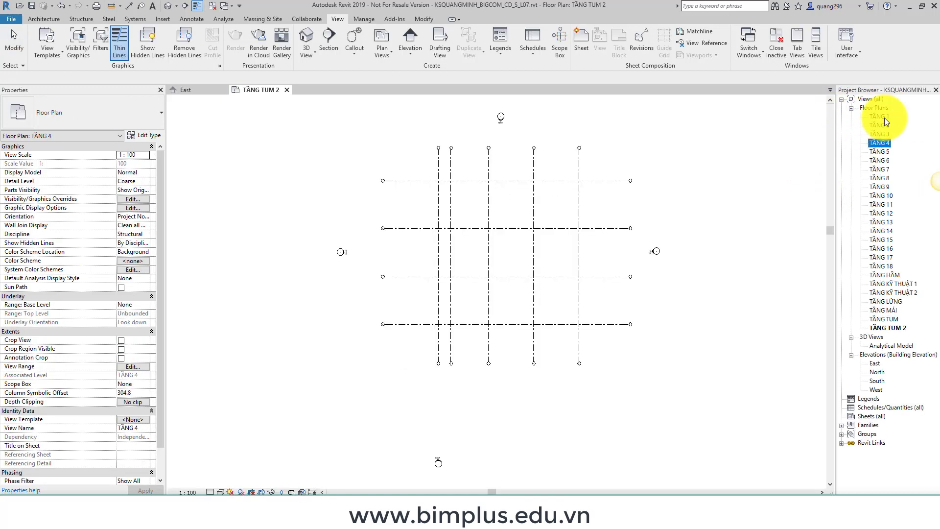
{"action": "left_click", "coordinate": [892, 259]}
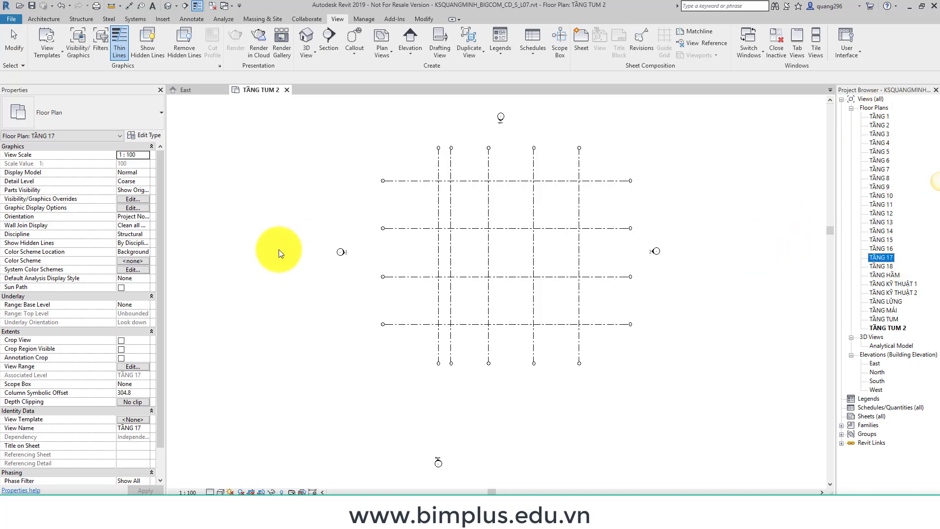
{"action": "left_click", "coordinate": [211, 88]}
{"action": "left_click", "coordinate": [224, 90]}
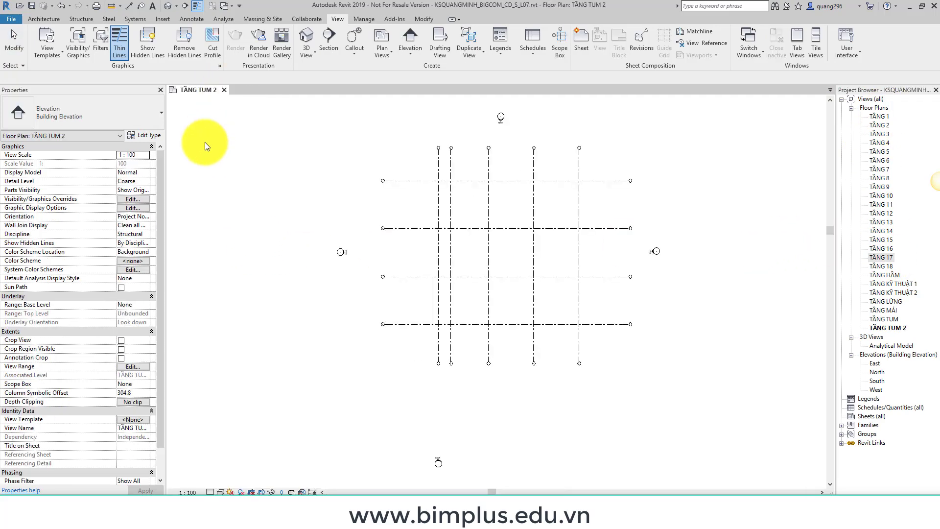
{"action": "double_click", "coordinate": [886, 167]}
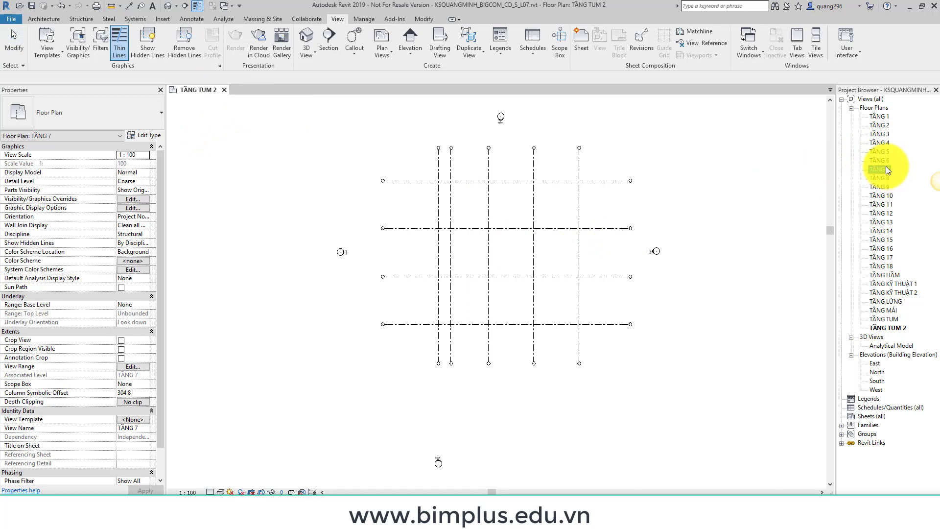
{"action": "left_click", "coordinate": [221, 87]}
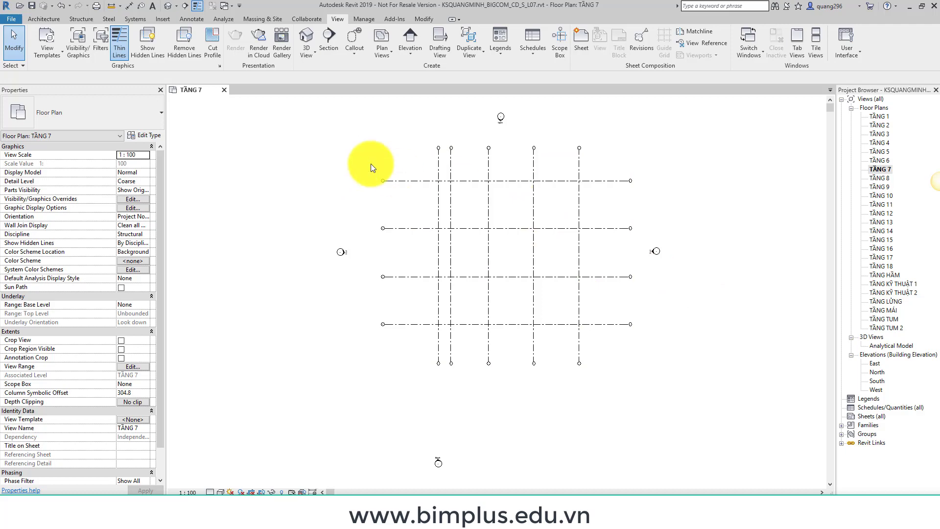
{"action": "left_click", "coordinate": [155, 20]}
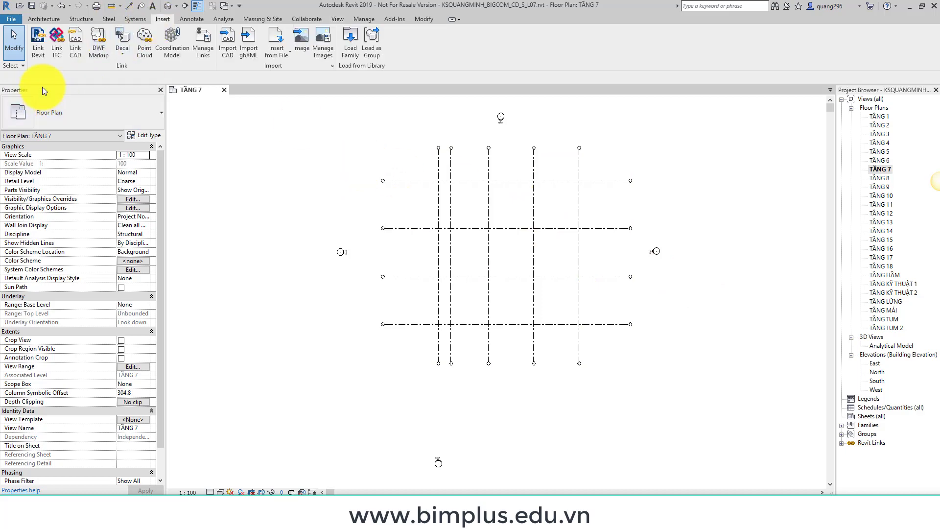
Browse through Dropbox to the KET CAU folder and select KetCau_Tang 7.dwg for linking
{"action": "left_click", "coordinate": [76, 44]}
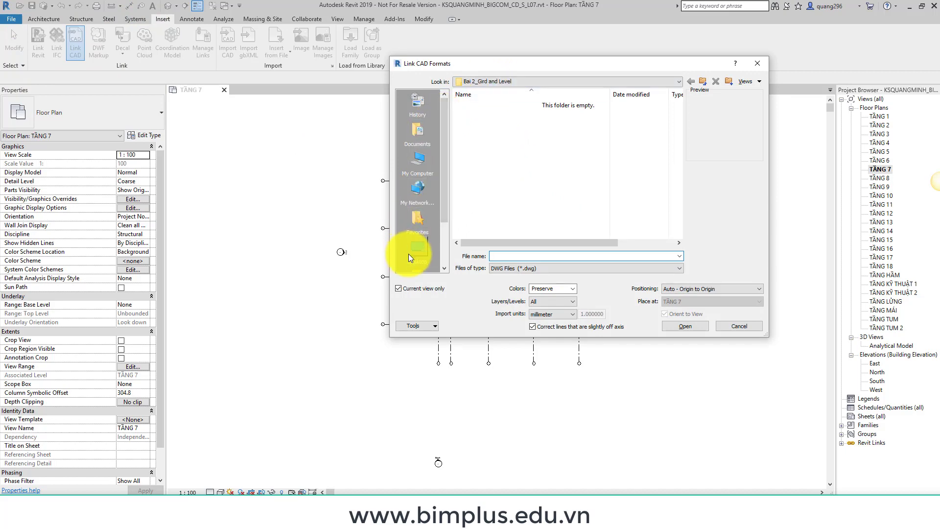
{"action": "left_click", "coordinate": [410, 252]}
{"action": "double_click", "coordinate": [478, 105]}
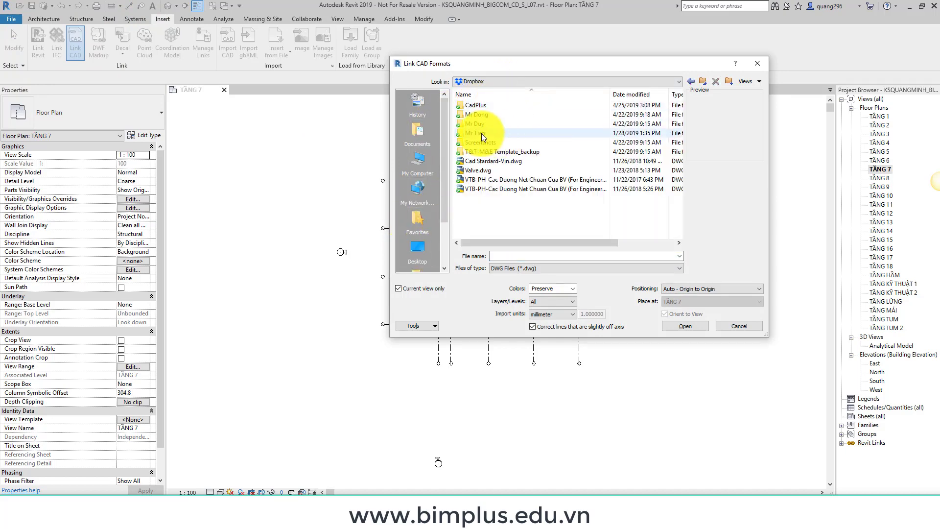
{"action": "double_click", "coordinate": [485, 105]}
{"action": "double_click", "coordinate": [473, 142]}
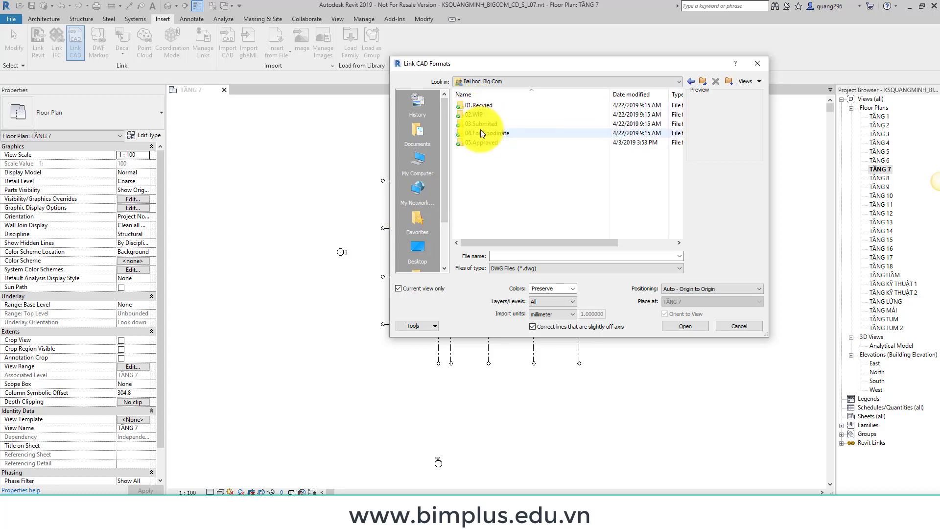
{"action": "double_click", "coordinate": [481, 114]}
{"action": "double_click", "coordinate": [486, 106]}
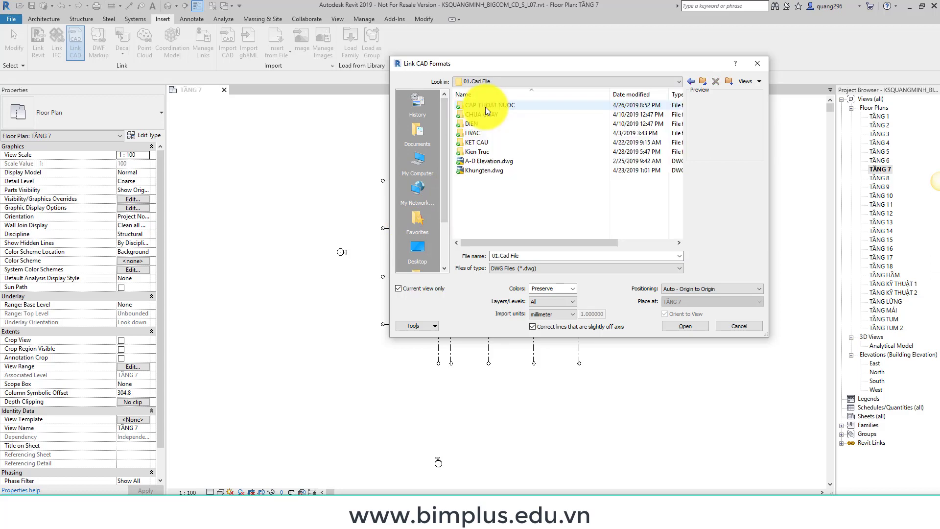
{"action": "double_click", "coordinate": [476, 142]}
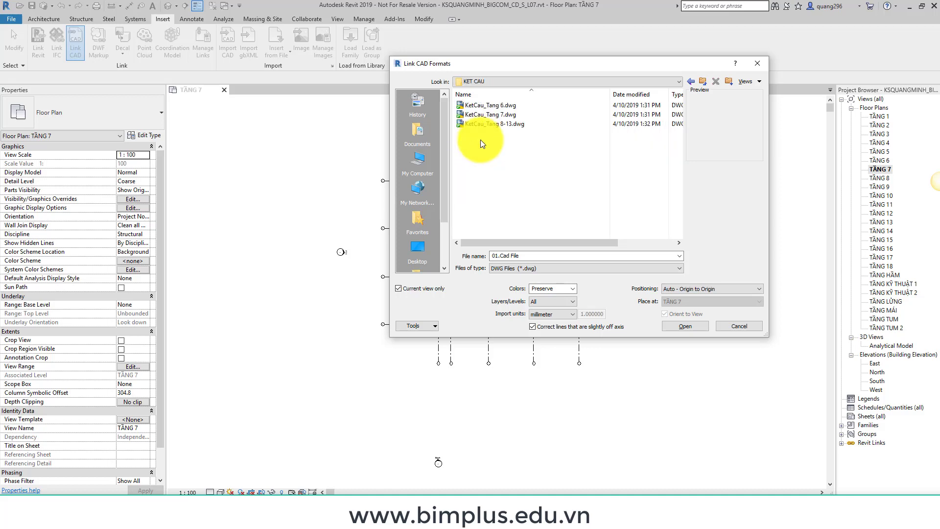
{"action": "left_click", "coordinate": [497, 114]}
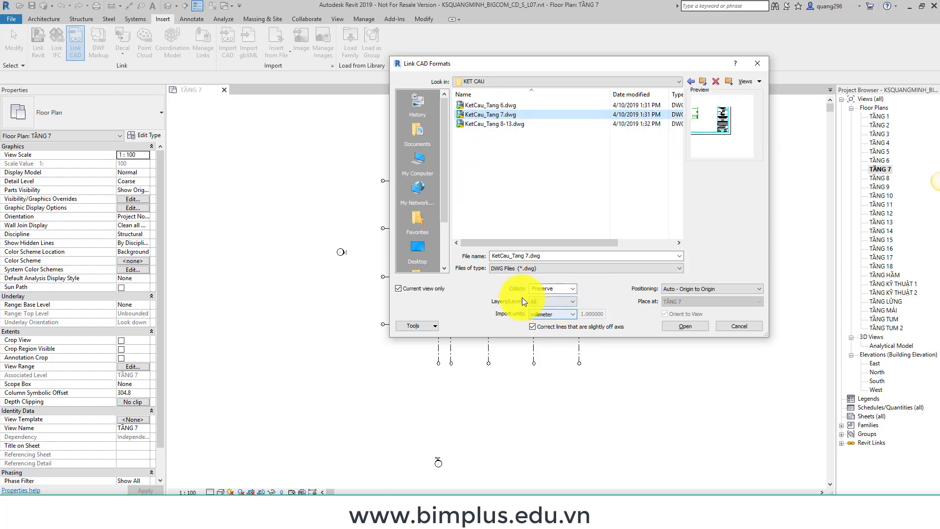
Link the drawing in millimetres with colours preserved, origin to origin
{"action": "left_click", "coordinate": [683, 326]}
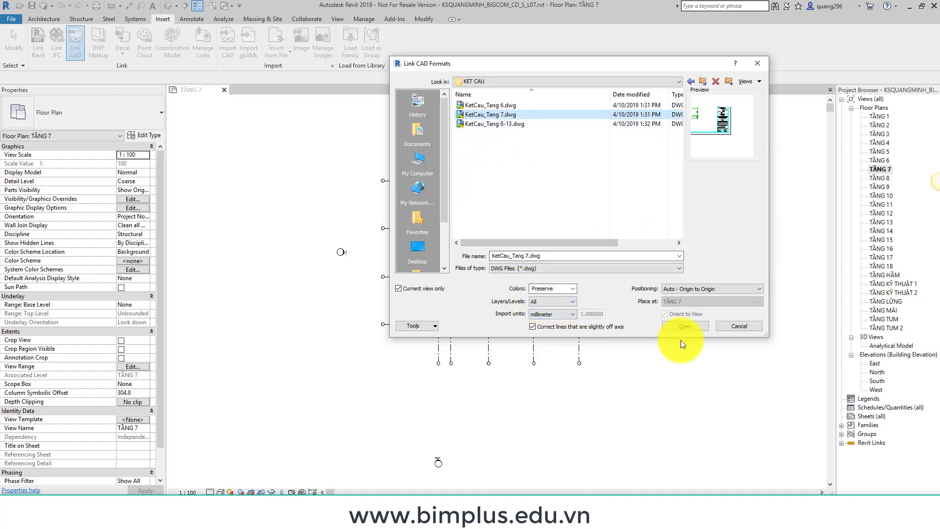
{"action": "left_click", "coordinate": [555, 315]}
{"action": "left_click", "coordinate": [543, 358]}
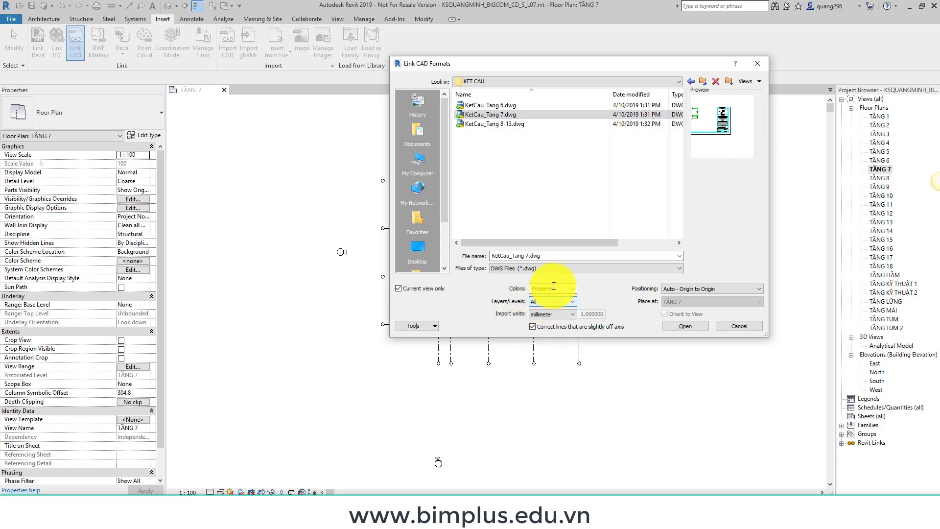
{"action": "left_click", "coordinate": [575, 288]}
{"action": "left_click", "coordinate": [575, 288]}
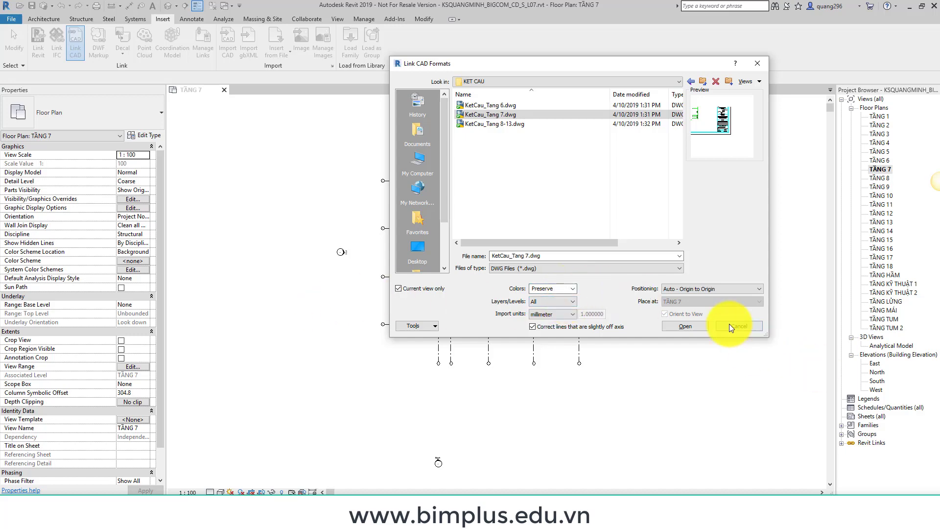
{"action": "left_click", "coordinate": [692, 328]}
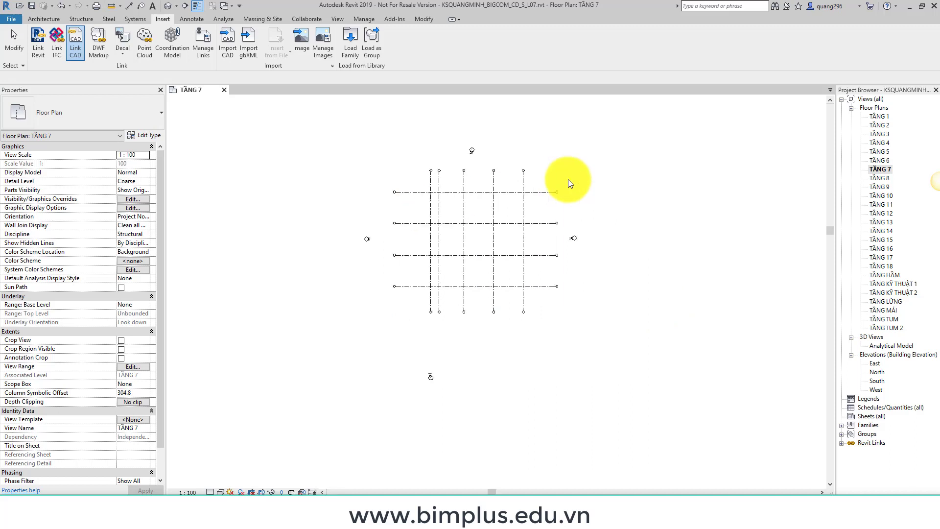
Unpin the linked KetCau_Tang 7 drawing and drag it just right of the TẦNG 7 grid
{"action": "left_click", "coordinate": [782, 120]}
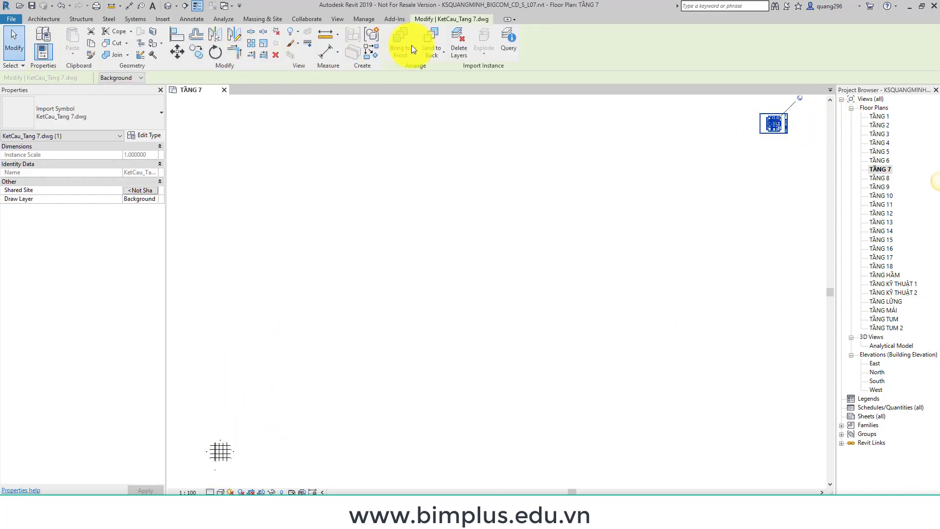
{"action": "left_click", "coordinate": [268, 55]}
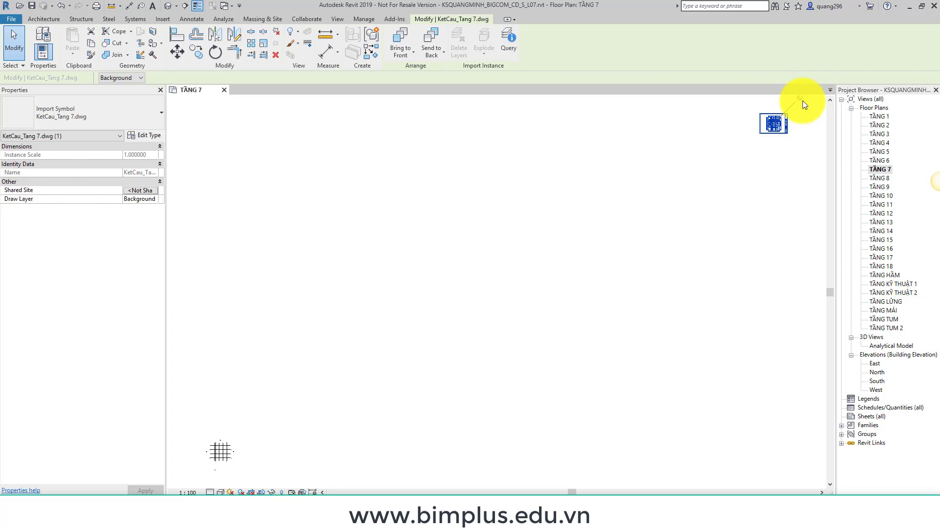
{"action": "left_click", "coordinate": [802, 100]}
{"action": "left_click_drag", "start_coordinate": [780, 123], "coordinate": [263, 420]}
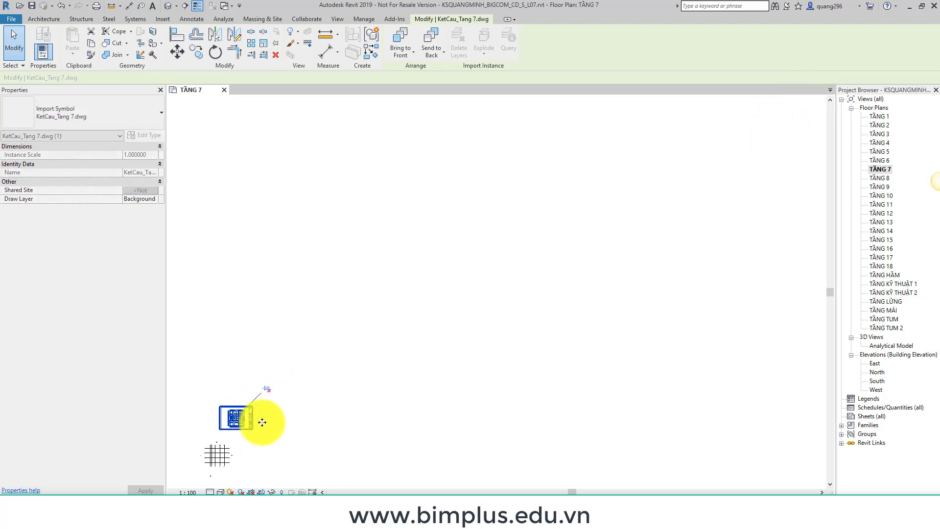
{"action": "scroll", "coordinate": [384, 263], "scroll_direction": "up", "scroll_amount": 4}
{"action": "scroll", "coordinate": [383, 263], "scroll_direction": "up", "scroll_amount": 2}
{"action": "left_click_drag", "start_coordinate": [410, 283], "coordinate": [448, 331]}
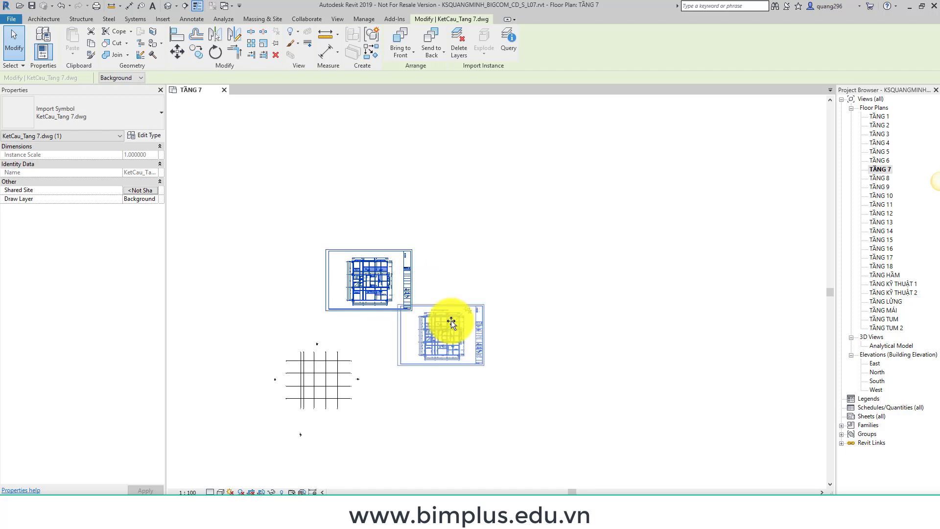
{"action": "left_click", "coordinate": [177, 33]}
{"action": "scroll", "coordinate": [316, 395], "scroll_direction": "up", "scroll_amount": 4}
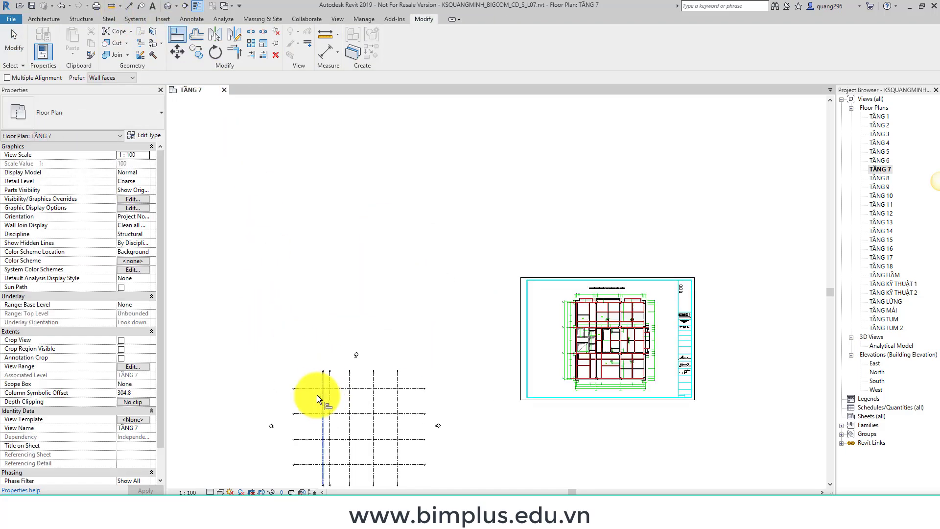
{"action": "left_click", "coordinate": [322, 401]}
{"action": "scroll", "coordinate": [616, 287], "scroll_direction": "up", "scroll_amount": 3}
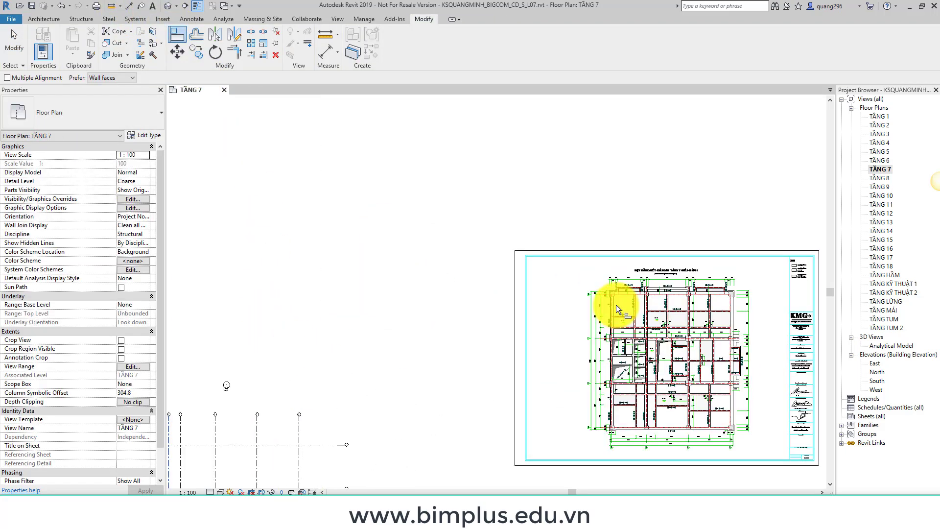
{"action": "scroll", "coordinate": [616, 304], "scroll_direction": "up", "scroll_amount": 3}
{"action": "scroll", "coordinate": [611, 299], "scroll_direction": "up", "scroll_amount": 3}
{"action": "scroll", "coordinate": [585, 163], "scroll_direction": "up", "scroll_amount": 3}
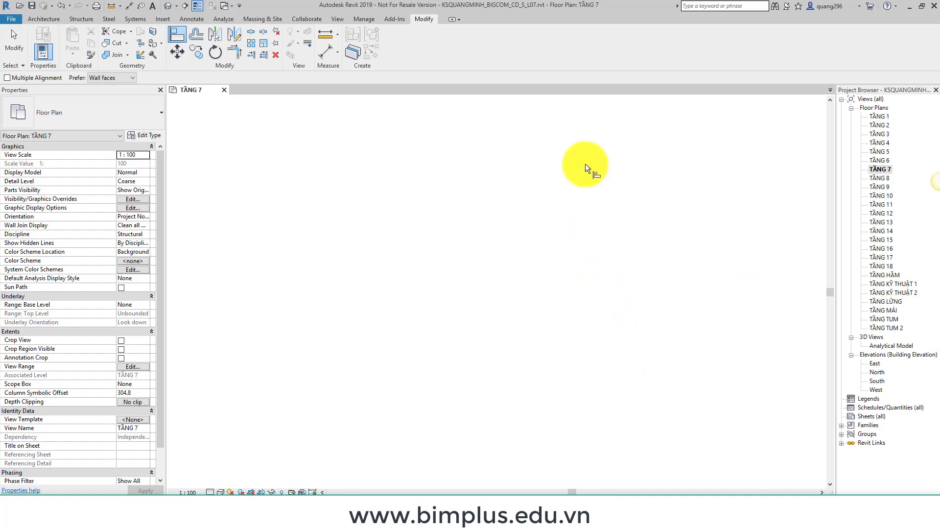
{"action": "scroll", "coordinate": [581, 151], "scroll_direction": "down", "scroll_amount": 6}
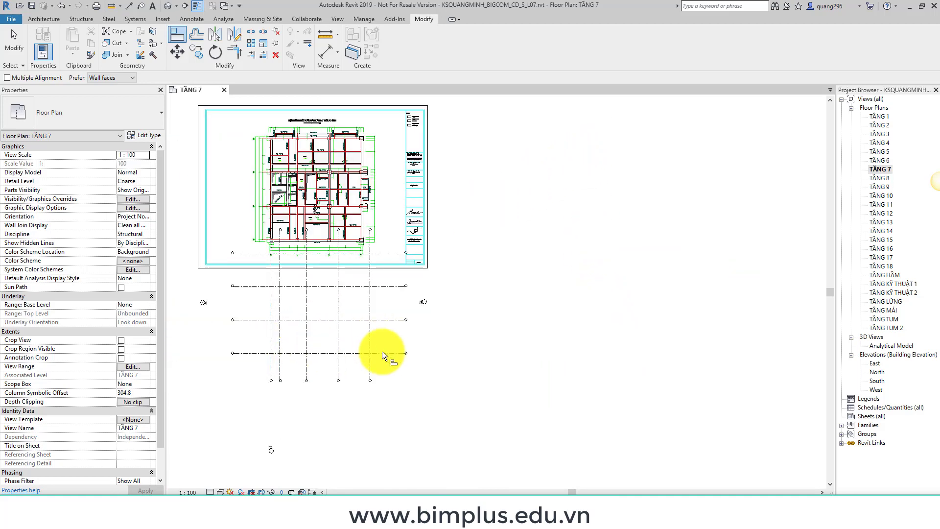
{"action": "scroll", "coordinate": [354, 206], "scroll_direction": "up", "scroll_amount": 3}
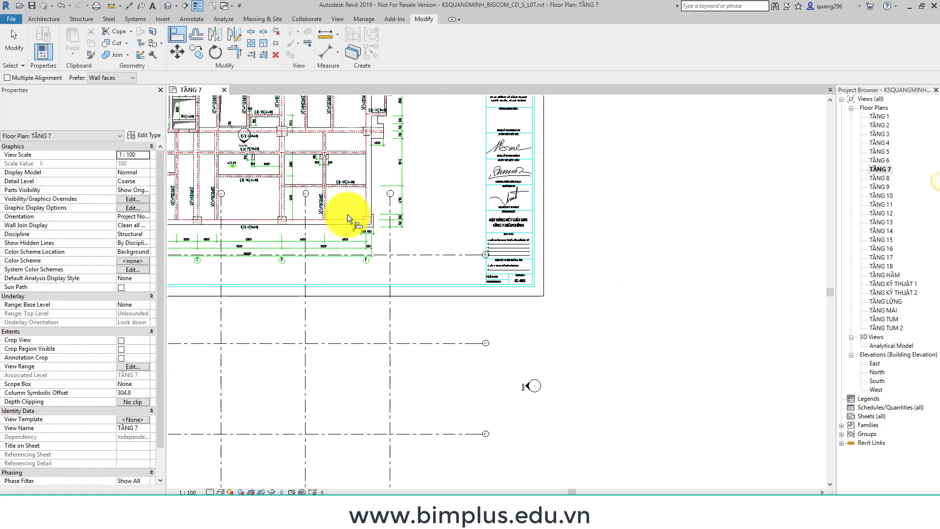
{"action": "scroll", "coordinate": [348, 214], "scroll_direction": "up", "scroll_amount": 3}
{"action": "scroll", "coordinate": [430, 225], "scroll_direction": "down", "scroll_amount": 3}
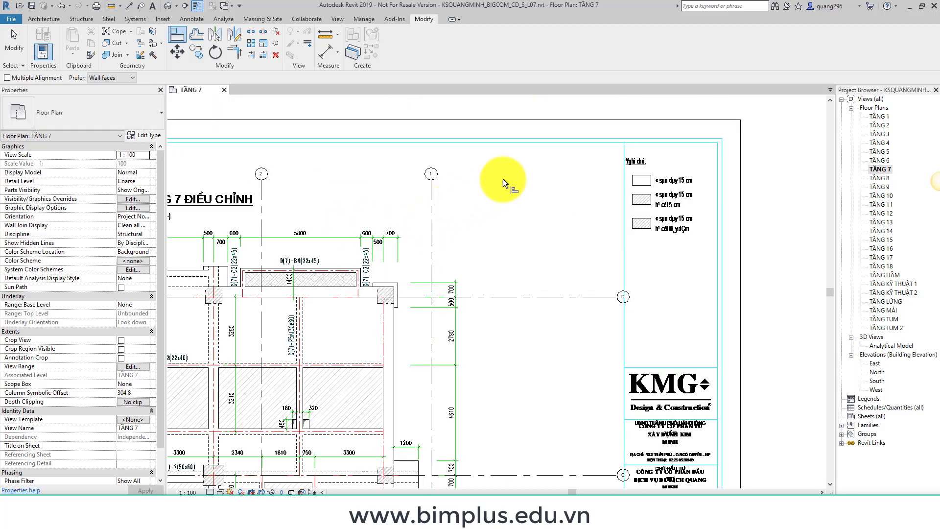
{"action": "scroll", "coordinate": [539, 206], "scroll_direction": "down", "scroll_amount": 2}
{"action": "scroll", "coordinate": [548, 280], "scroll_direction": "down", "scroll_amount": 3}
{"action": "key", "text": "Escape"}
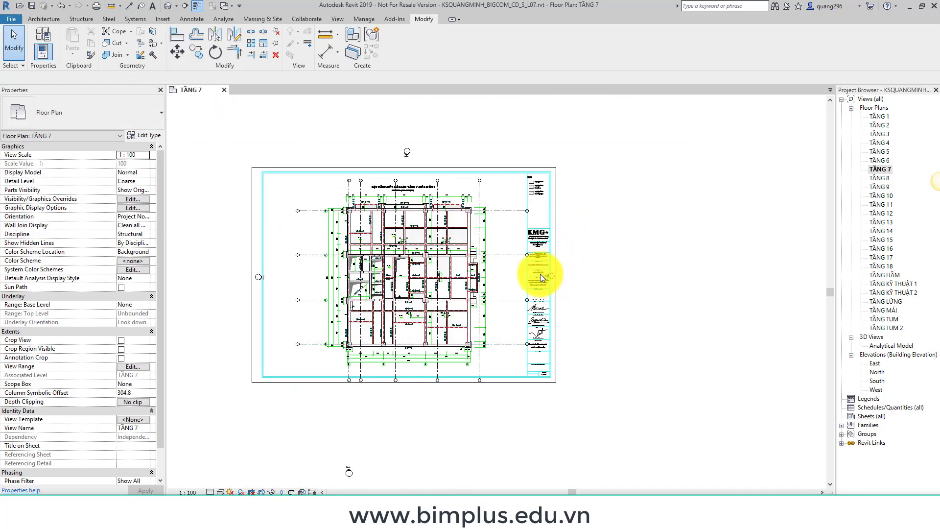
{"action": "left_click", "coordinate": [540, 228]}
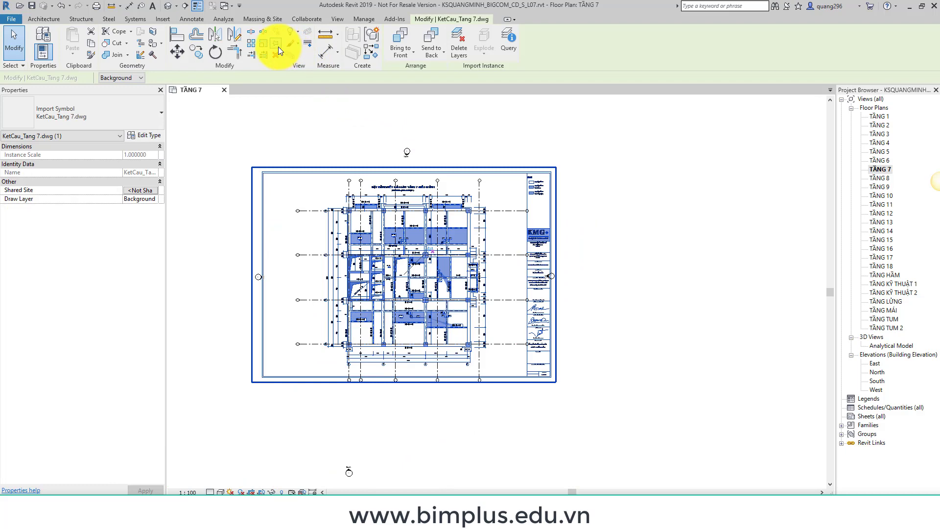
{"action": "left_click", "coordinate": [636, 251]}
{"action": "scroll", "coordinate": [389, 265], "scroll_direction": "up", "scroll_amount": 3}
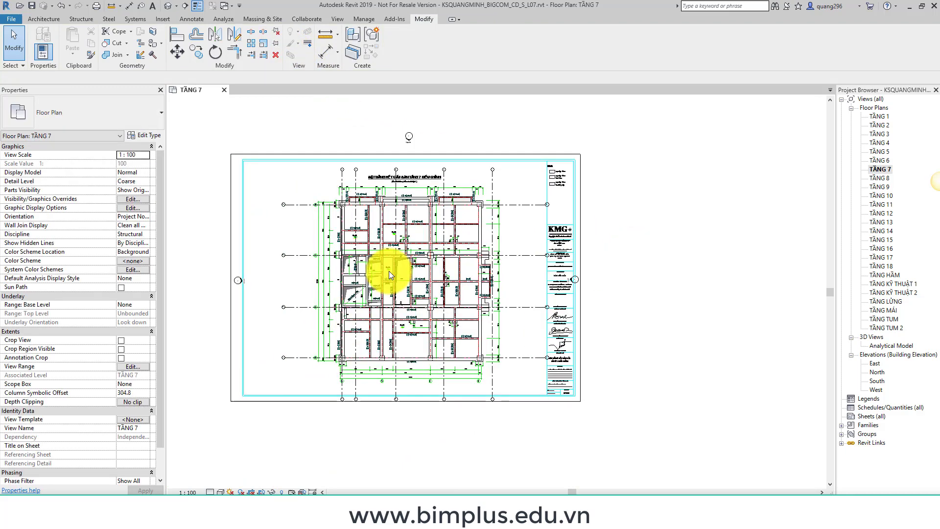
{"action": "scroll", "coordinate": [389, 272], "scroll_direction": "down", "scroll_amount": 1}
{"action": "scroll", "coordinate": [423, 243], "scroll_direction": "down", "scroll_amount": 1}
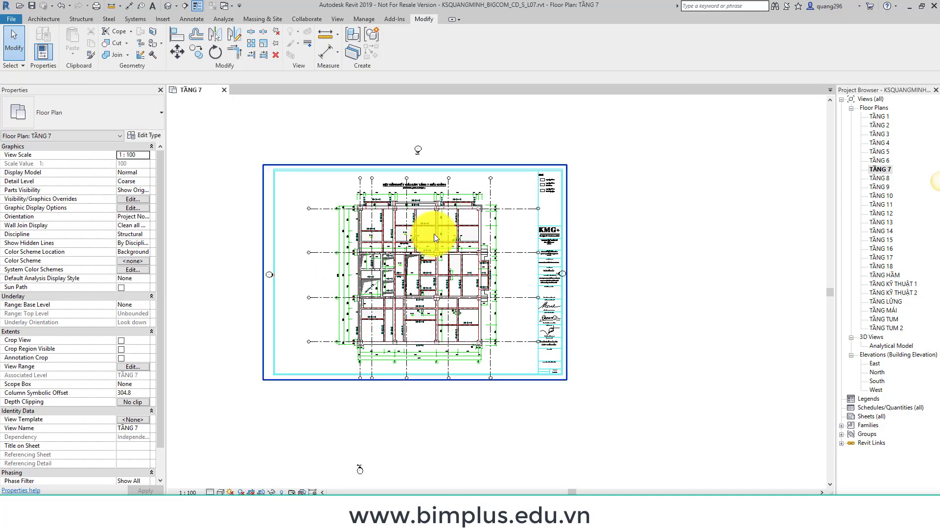
{"action": "scroll", "coordinate": [434, 234], "scroll_direction": "down", "scroll_amount": 1}
{"action": "scroll", "coordinate": [378, 159], "scroll_direction": "up", "scroll_amount": 1}
{"action": "scroll", "coordinate": [378, 161], "scroll_direction": "up", "scroll_amount": 1}
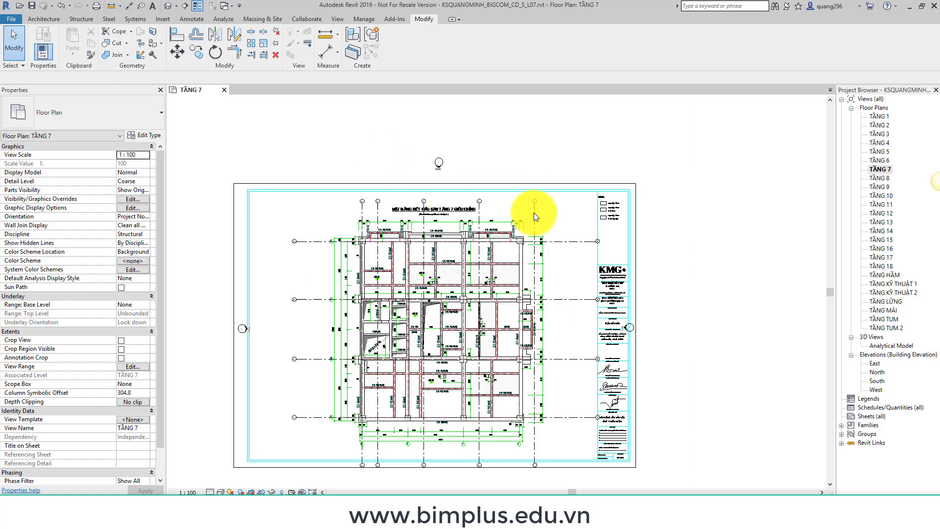
{"action": "scroll", "coordinate": [363, 236], "scroll_direction": "up", "scroll_amount": 1}
{"action": "scroll", "coordinate": [539, 202], "scroll_direction": "up", "scroll_amount": 1}
{"action": "scroll", "coordinate": [540, 201], "scroll_direction": "down", "scroll_amount": 1}
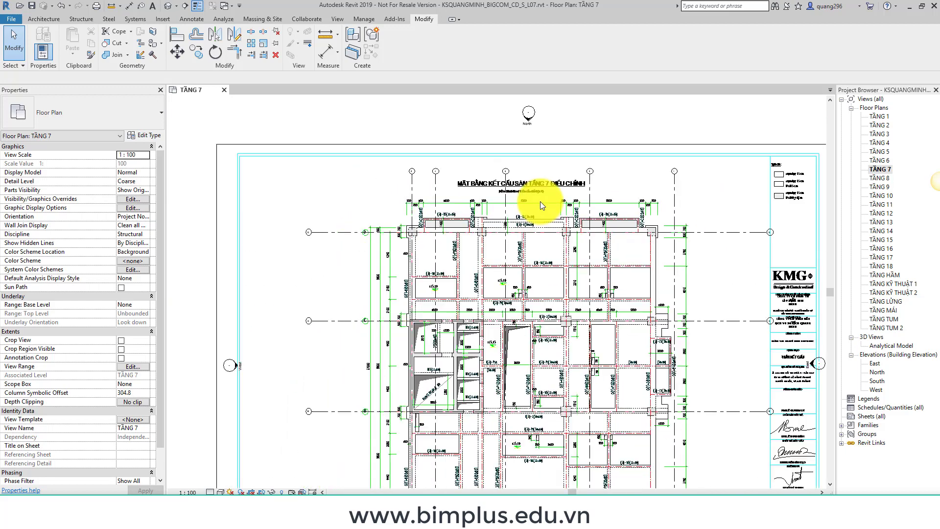
{"action": "scroll", "coordinate": [539, 201], "scroll_direction": "down", "scroll_amount": 1}
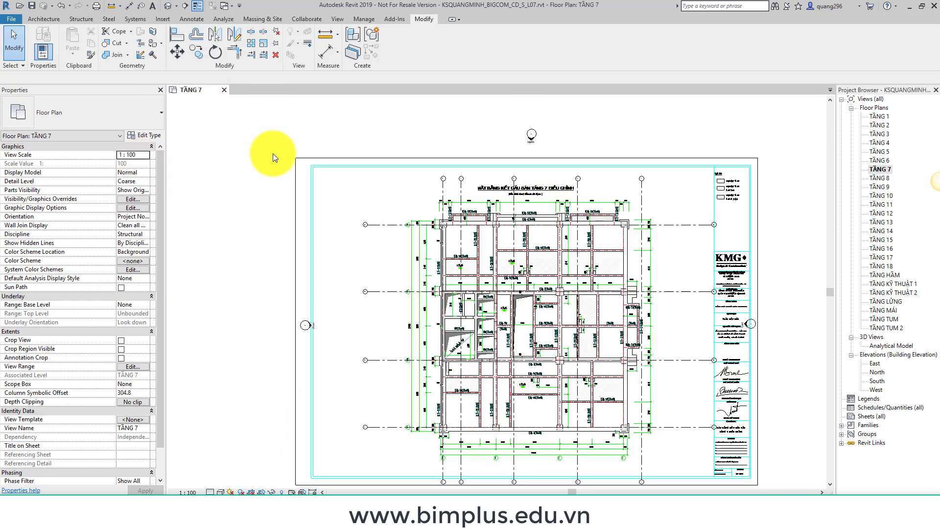
{"action": "scroll", "coordinate": [539, 230], "scroll_direction": "up", "scroll_amount": 1}
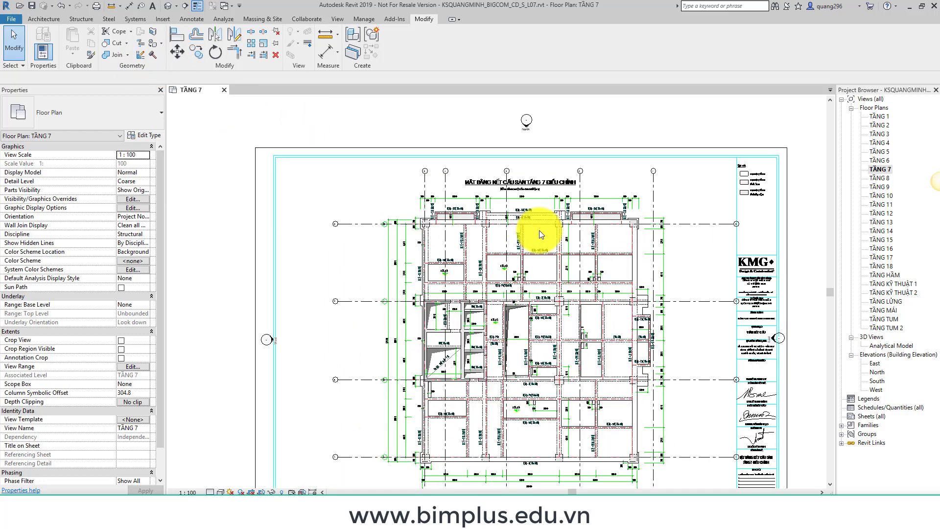
{"action": "scroll", "coordinate": [539, 230], "scroll_direction": "up", "scroll_amount": 1}
{"action": "scroll", "coordinate": [319, 198], "scroll_direction": "up", "scroll_amount": 1}
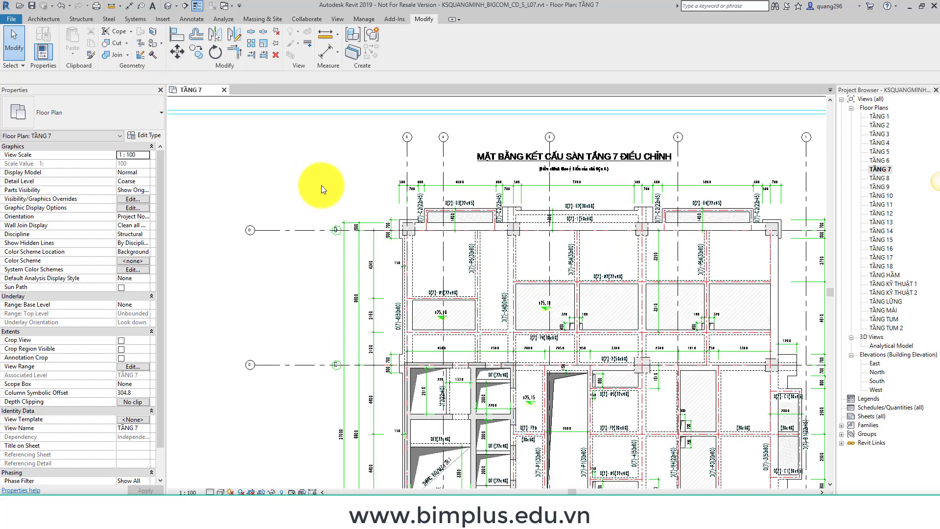
Start structural column placement with the UC305x305x97 type, then bring up the View tools
{"action": "left_click", "coordinate": [68, 18]}
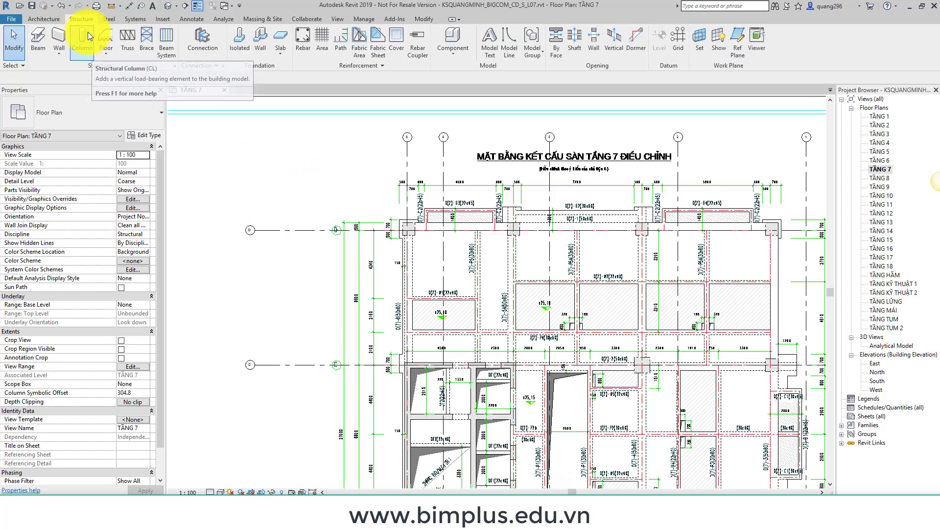
{"action": "left_click", "coordinate": [87, 33]}
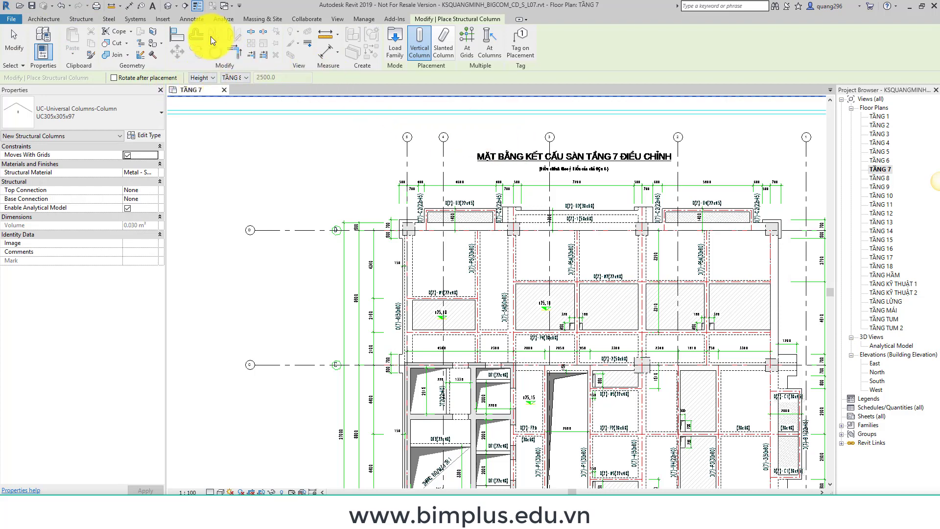
{"action": "left_click", "coordinate": [331, 18]}
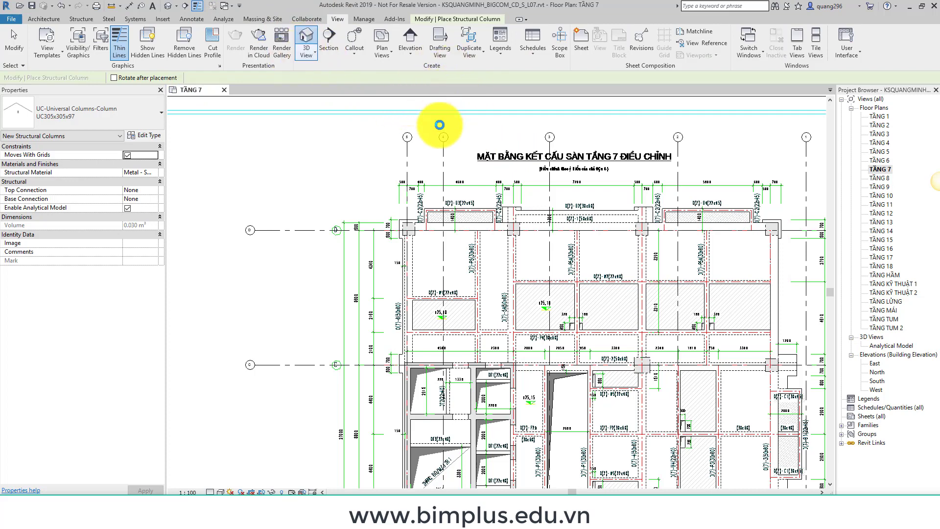
Tile the 3D and TẦNG 7 views, restart column placement, and list the column types
{"action": "left_click", "coordinate": [815, 46]}
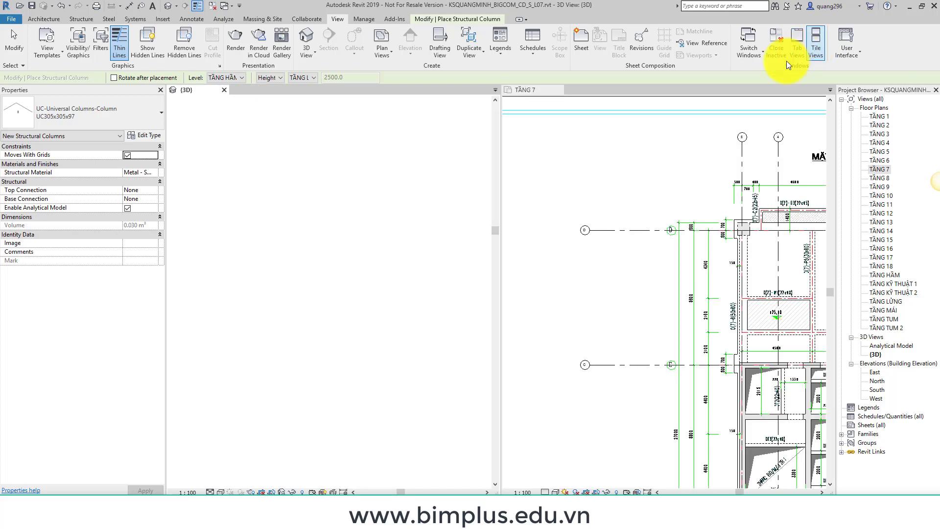
{"action": "scroll", "coordinate": [756, 174], "scroll_direction": "up", "scroll_amount": 3}
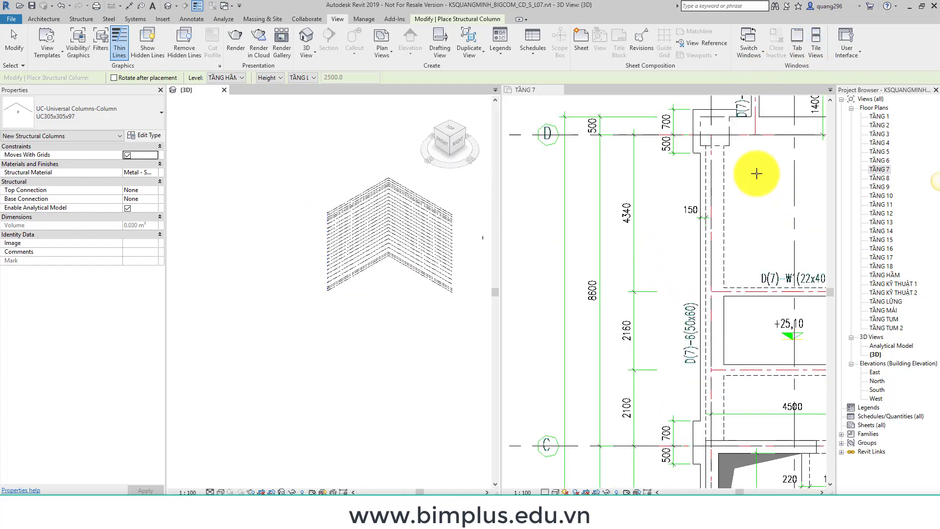
{"action": "scroll", "coordinate": [749, 168], "scroll_direction": "up", "scroll_amount": 2}
{"action": "left_click", "coordinate": [748, 192]}
{"action": "key", "text": "Escape"}
{"action": "key", "text": "Escape"}
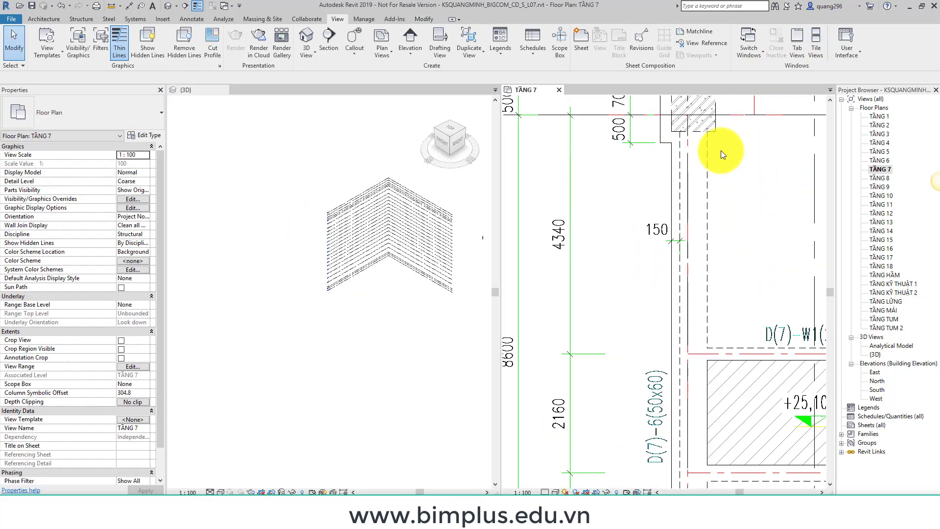
{"action": "left_click", "coordinate": [80, 16]}
{"action": "left_click", "coordinate": [79, 39]}
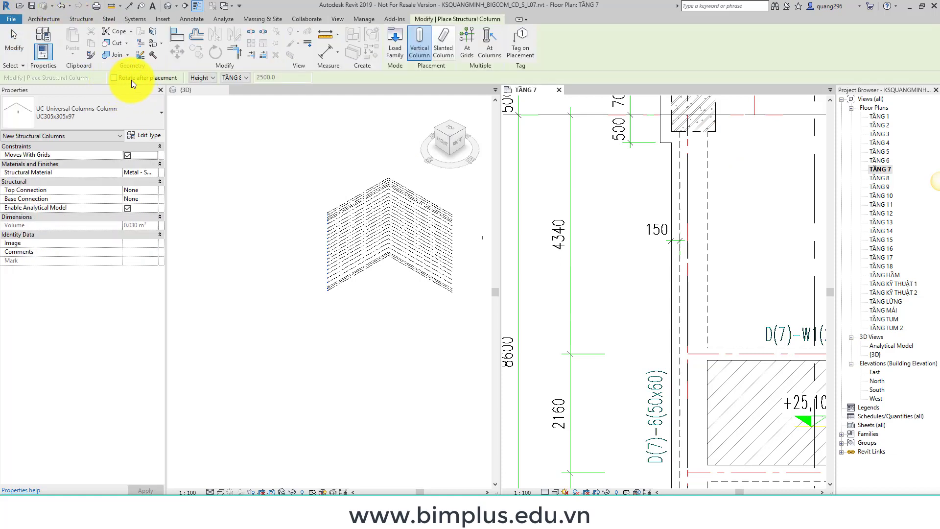
{"action": "left_click", "coordinate": [114, 113]}
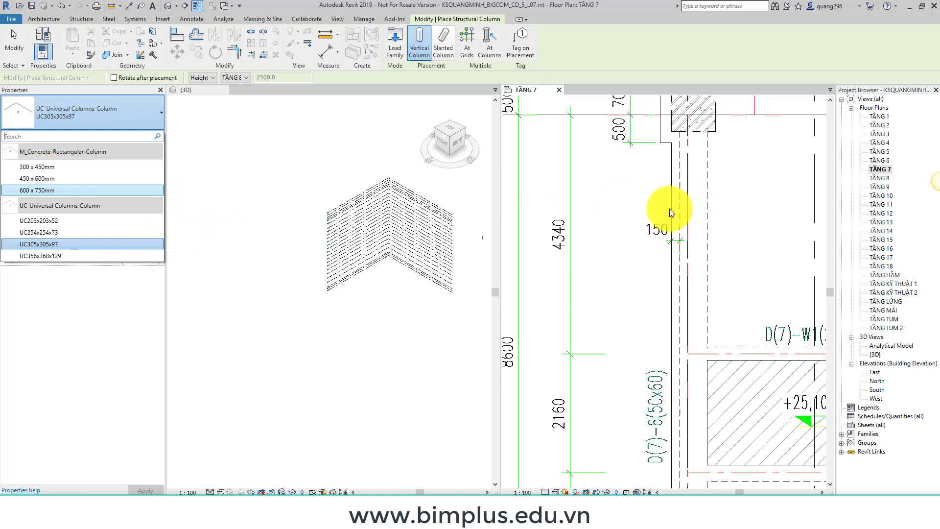
Choose M_Concrete-Rectangular-Column 300 x 450mm as the column type and review its type properties
{"action": "scroll", "coordinate": [626, 186], "scroll_direction": "down", "scroll_amount": 2}
{"action": "scroll", "coordinate": [616, 190], "scroll_direction": "down", "scroll_amount": 2}
{"action": "scroll", "coordinate": [660, 170], "scroll_direction": "down", "scroll_amount": 2}
{"action": "scroll", "coordinate": [660, 169], "scroll_direction": "up", "scroll_amount": 6}
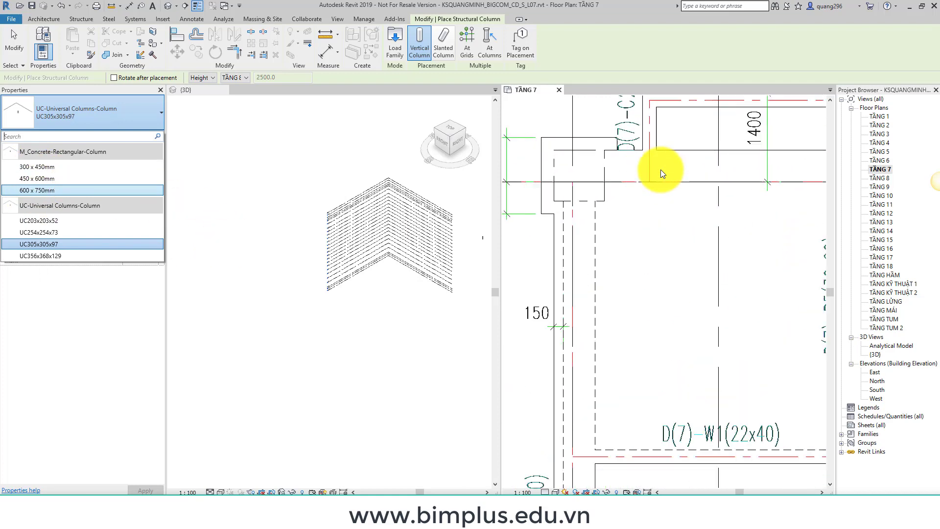
{"action": "scroll", "coordinate": [660, 170], "scroll_direction": "up", "scroll_amount": 1}
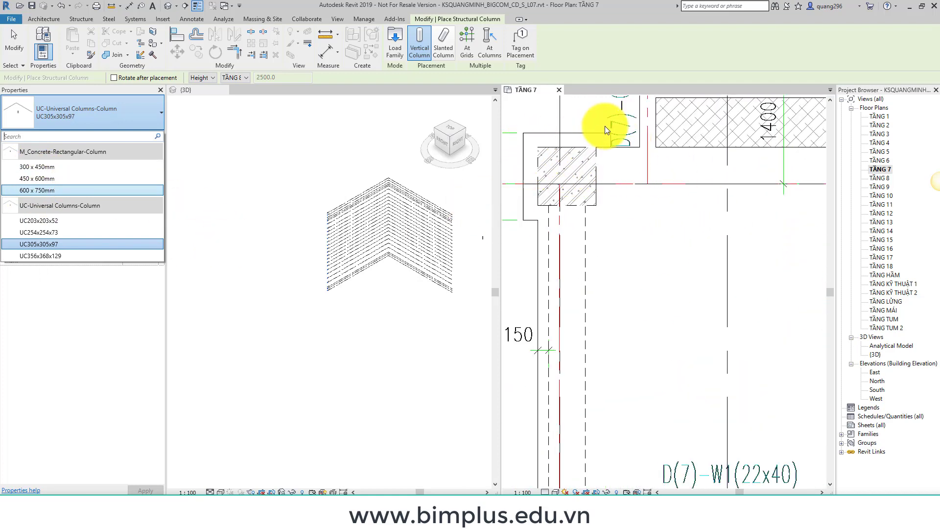
{"action": "left_click", "coordinate": [33, 166]}
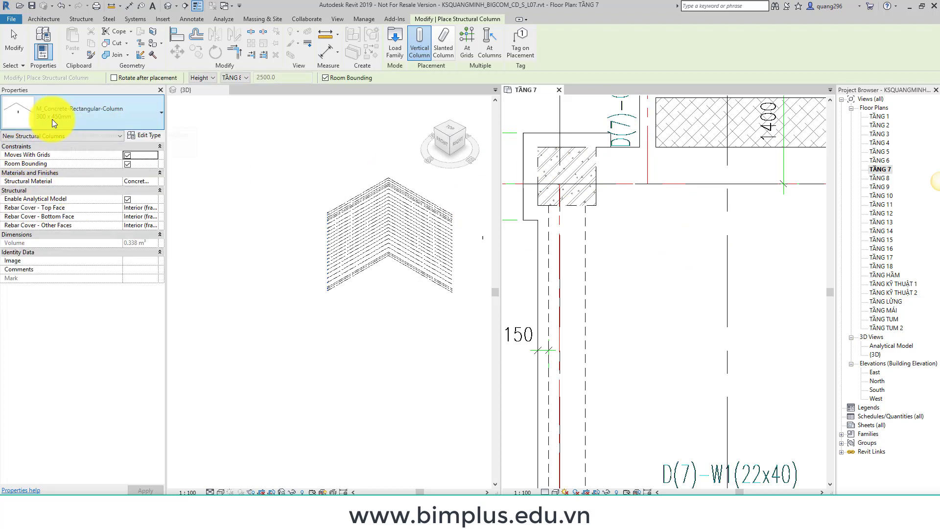
{"action": "left_click", "coordinate": [154, 134]}
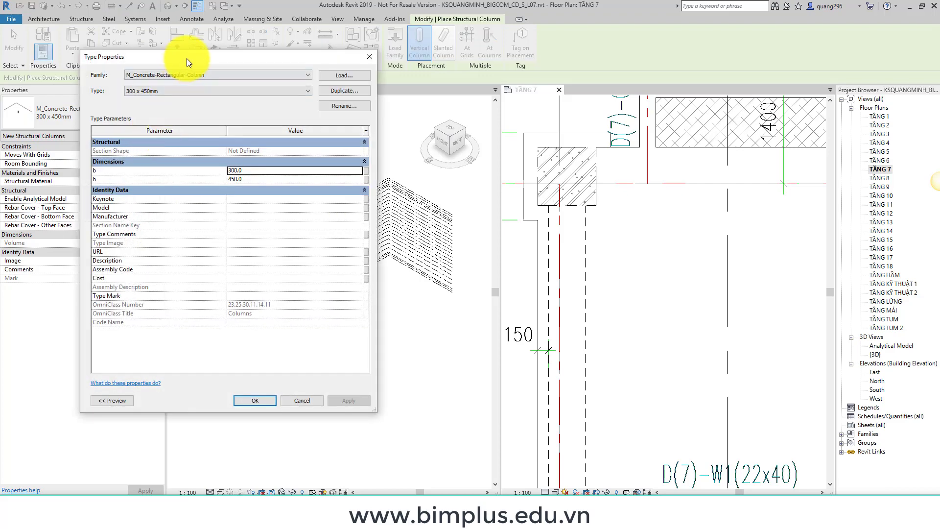
{"action": "left_click", "coordinate": [356, 104]}
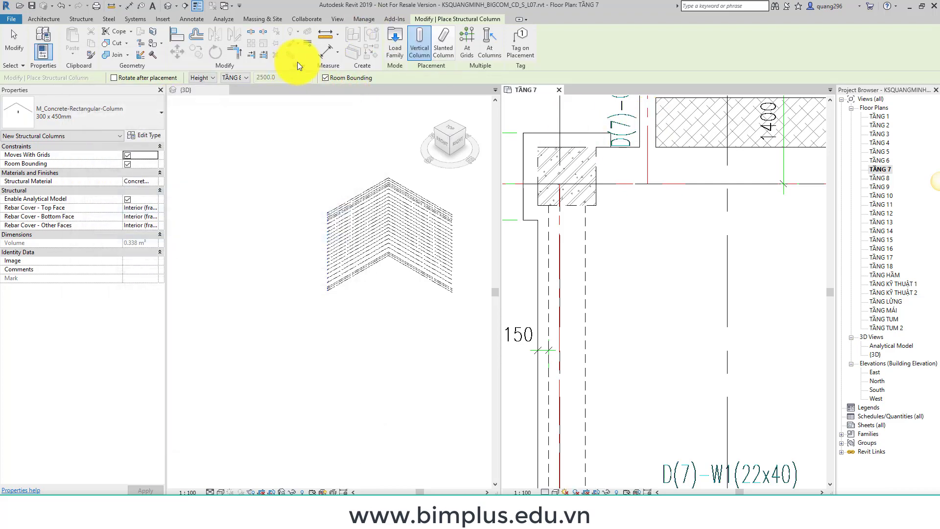
Dimension the CAD column's opposite faces to confirm it measures 800
{"action": "left_click", "coordinate": [331, 51]}
{"action": "scroll", "coordinate": [538, 171], "scroll_direction": "up", "scroll_amount": 2}
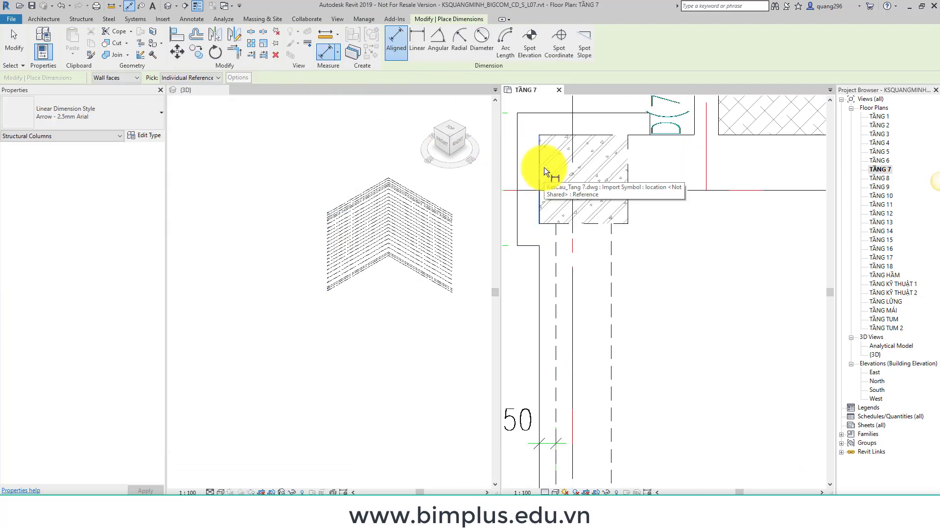
{"action": "left_click", "coordinate": [628, 165]}
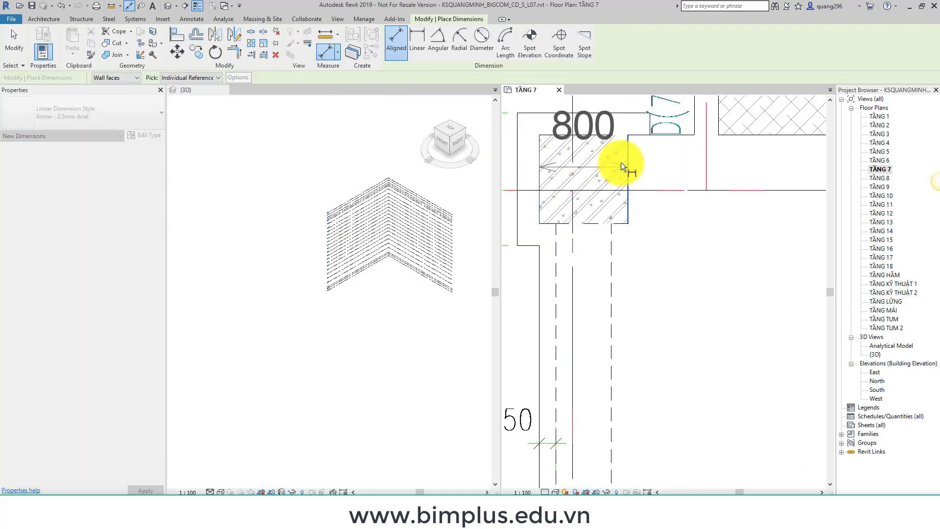
{"action": "left_click", "coordinate": [586, 131]}
{"action": "left_click", "coordinate": [606, 222]}
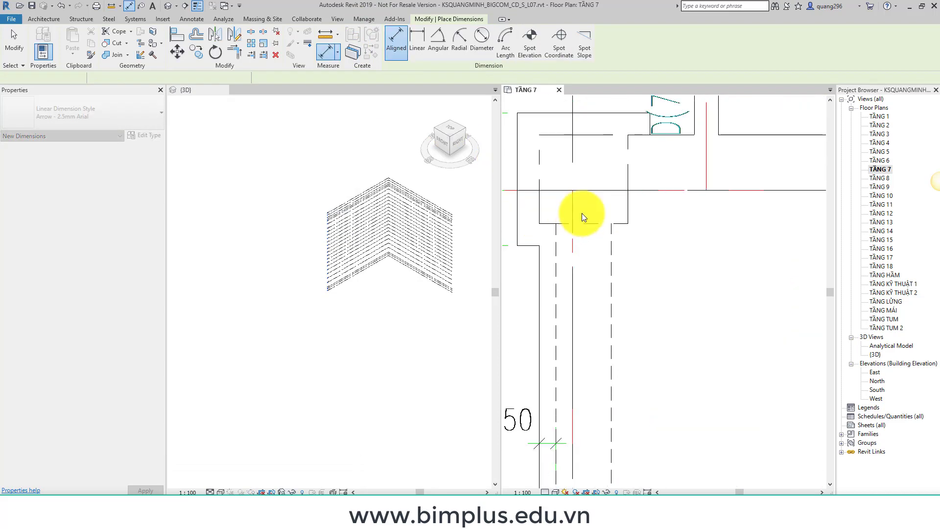
{"action": "scroll", "coordinate": [582, 213], "scroll_direction": "down", "scroll_amount": 3}
{"action": "scroll", "coordinate": [686, 250], "scroll_direction": "down", "scroll_amount": 1}
{"action": "scroll", "coordinate": [663, 214], "scroll_direction": "down", "scroll_amount": 2}
{"action": "scroll", "coordinate": [634, 190], "scroll_direction": "down", "scroll_amount": 2}
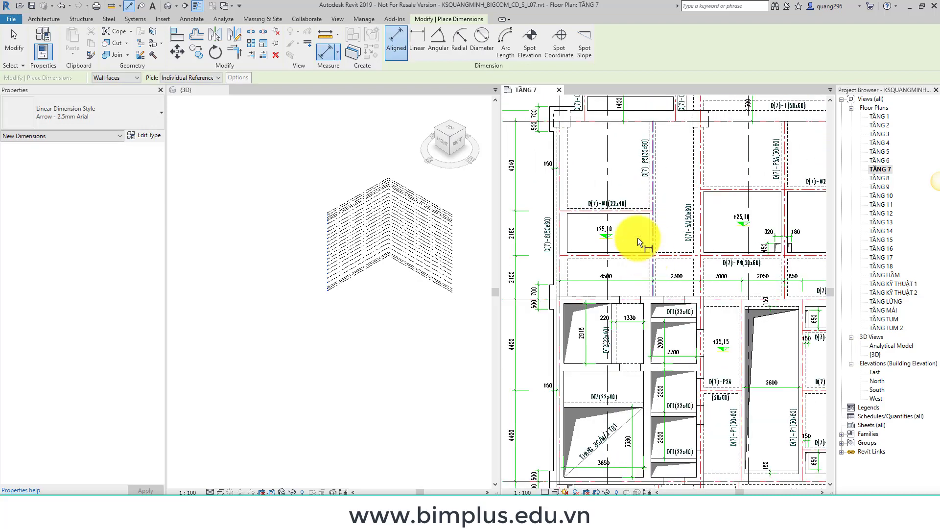
{"action": "scroll", "coordinate": [349, 96], "scroll_direction": "up", "scroll_amount": 1}
Restart the Column tool and open the 300 x 450mm type's properties
{"action": "left_click", "coordinate": [81, 19]}
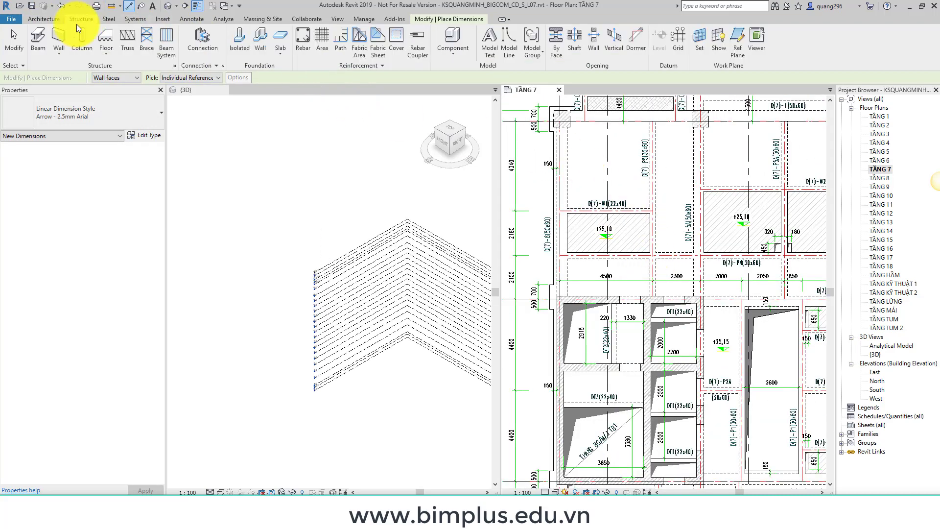
{"action": "left_click", "coordinate": [75, 42]}
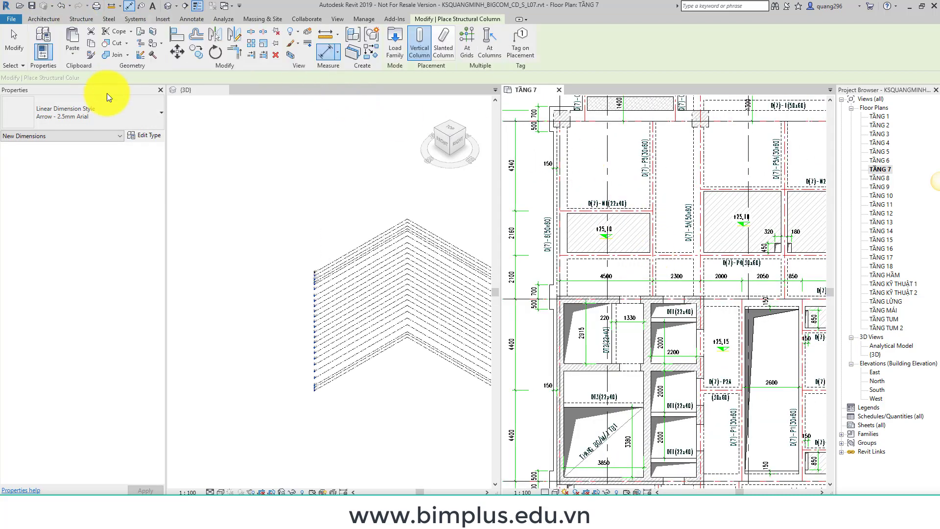
{"action": "left_click", "coordinate": [145, 134]}
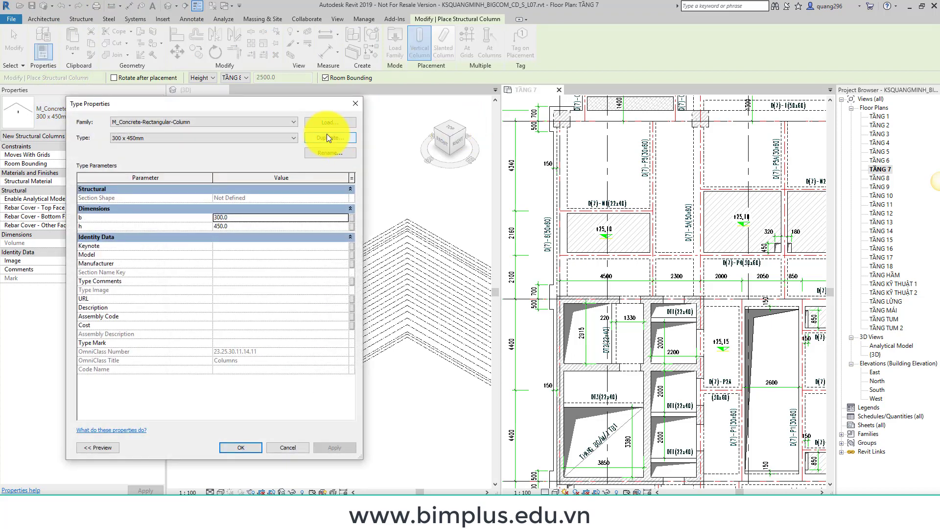
Duplicate the column type as 800x800 with b = 800 and h = 800
{"action": "left_click", "coordinate": [328, 140]}
{"action": "type", "text": "800"}
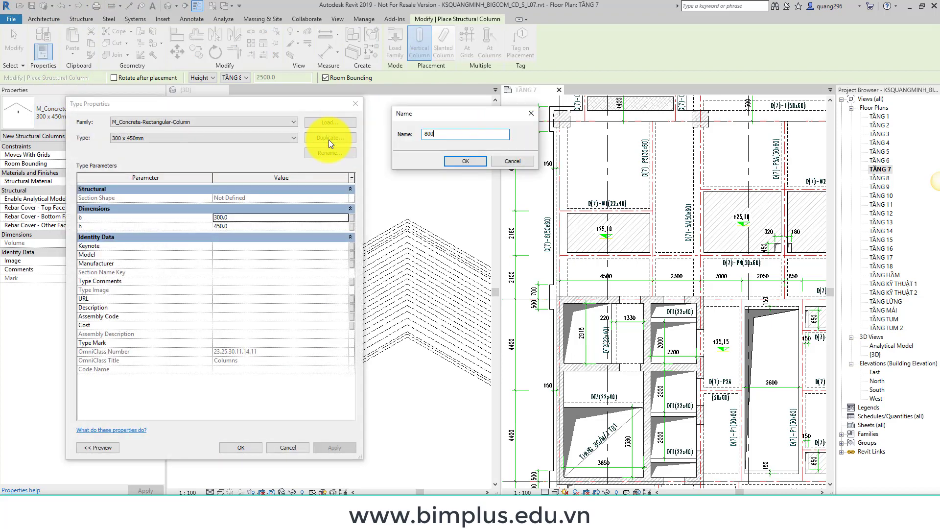
{"action": "type", "text": "x8000"}
{"action": "key", "text": "BackSpace"}
{"action": "key", "text": "BackSpace"}
{"action": "type", "text": "0"}
{"action": "left_click", "coordinate": [461, 161]}
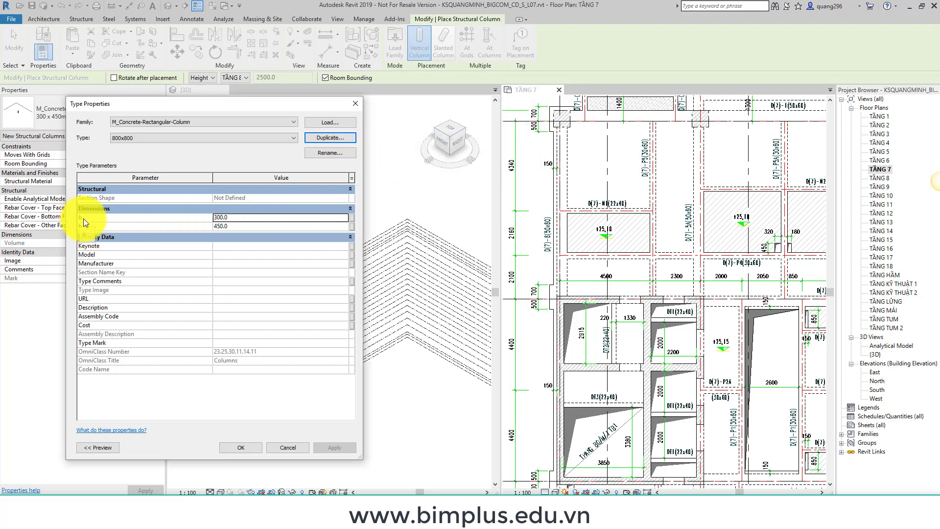
{"action": "double_click", "coordinate": [250, 221]}
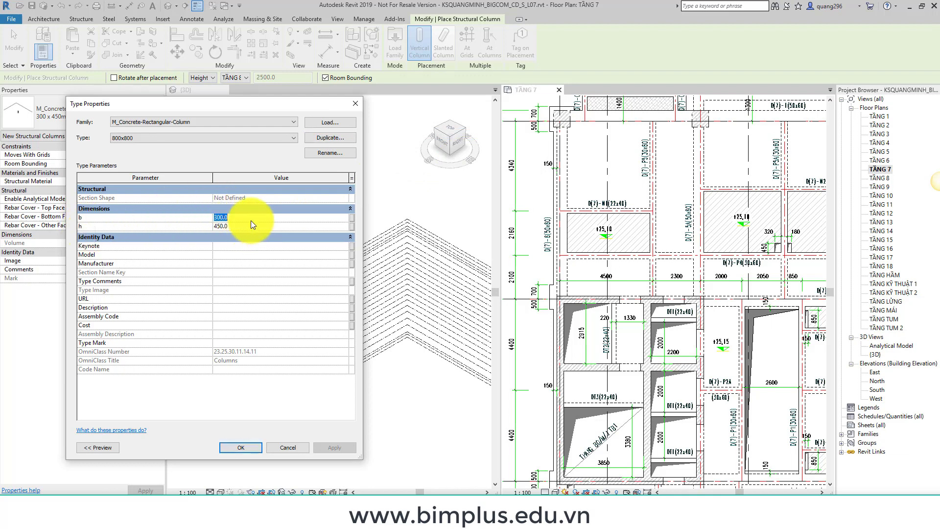
{"action": "type", "text": "800"}
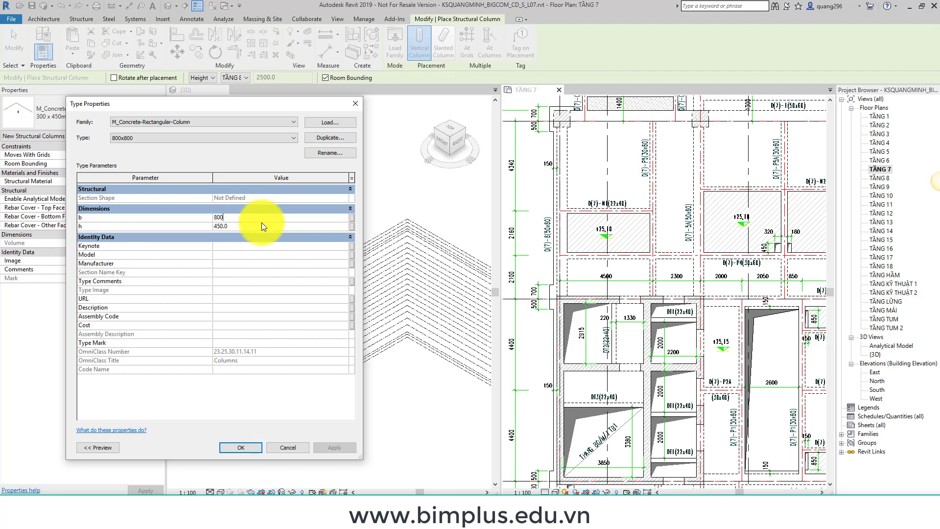
{"action": "left_click", "coordinate": [262, 226]}
{"action": "type", "text": "800"}
{"action": "left_click", "coordinate": [250, 448]}
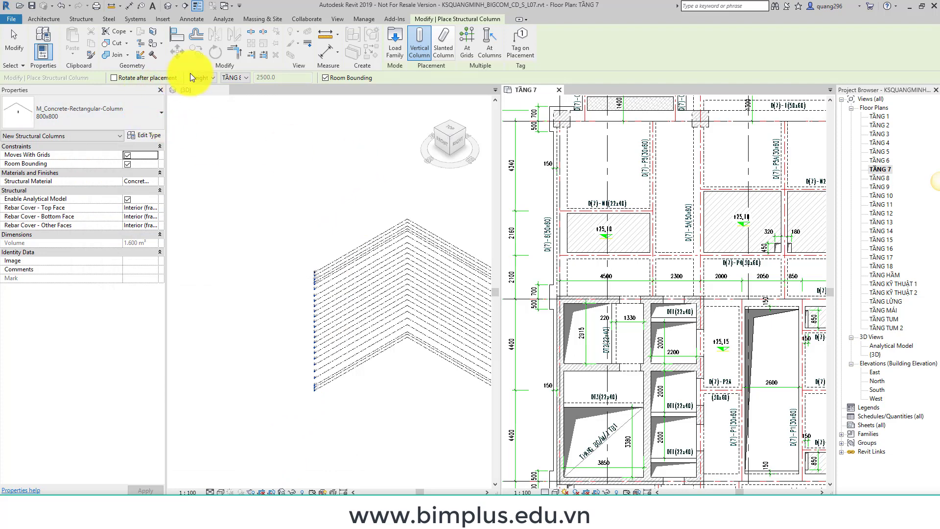
Keep 800x800 as the column type and make the 3D view active
{"action": "left_click", "coordinate": [205, 76]}
{"action": "left_click", "coordinate": [225, 77]}
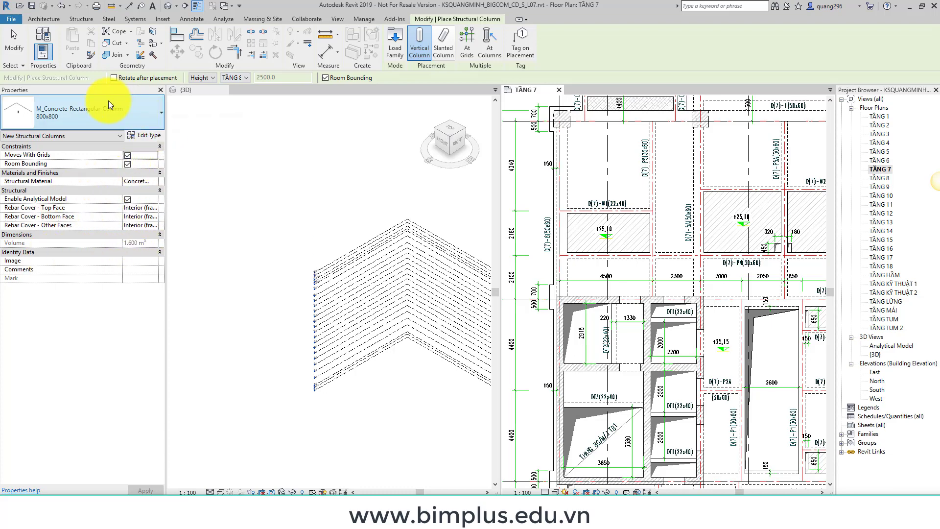
{"action": "left_click", "coordinate": [96, 105]}
{"action": "left_click", "coordinate": [96, 105]}
{"action": "left_click", "coordinate": [384, 200]}
Set the column to run vertically from base TẦNG 7 up to TẦNG 8
{"action": "left_click", "coordinate": [239, 78]}
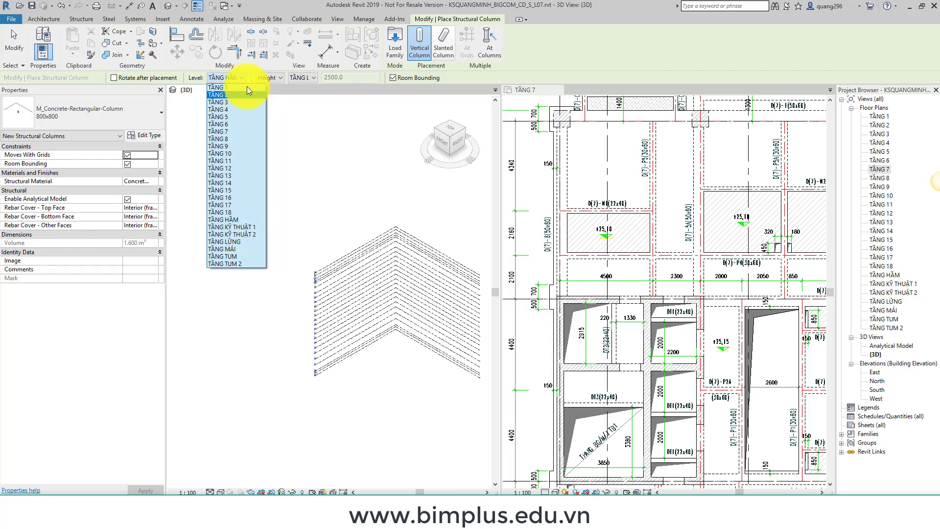
{"action": "left_click", "coordinate": [224, 139]}
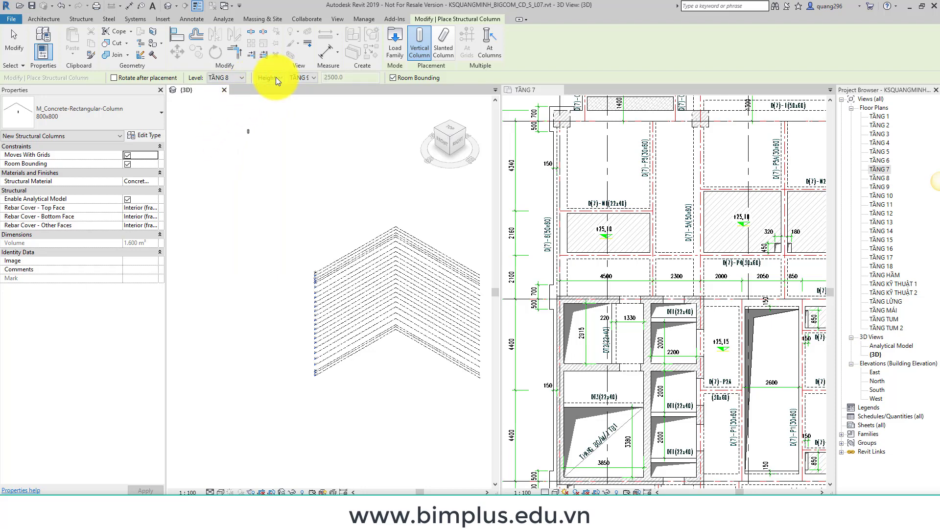
{"action": "left_click", "coordinate": [301, 79]}
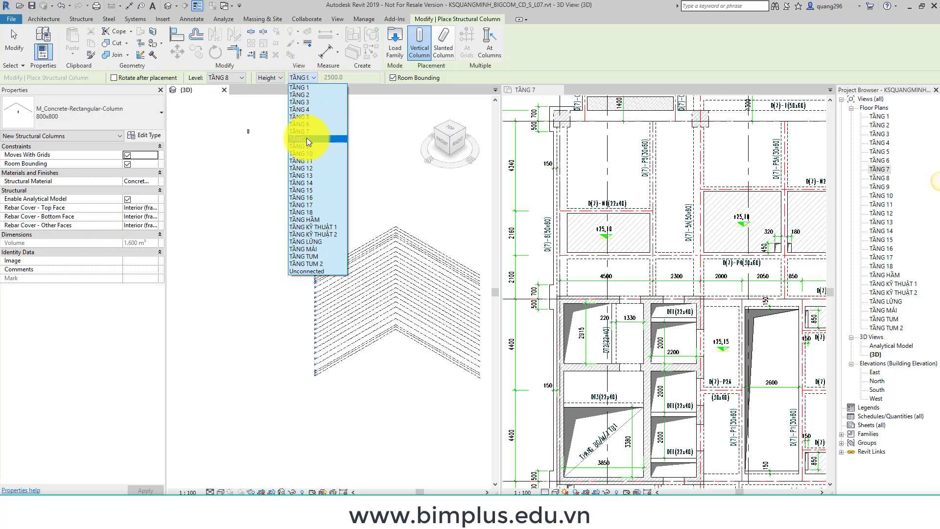
{"action": "left_click", "coordinate": [307, 149]}
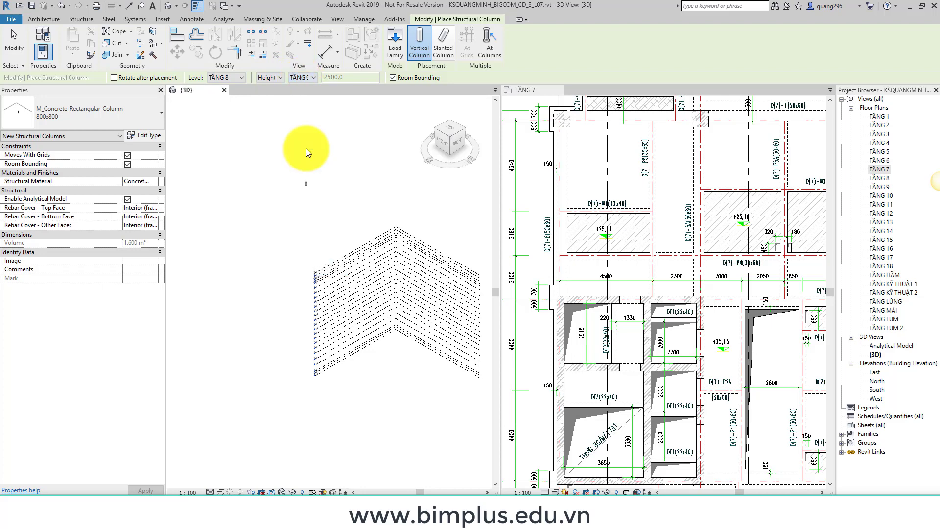
{"action": "left_click", "coordinate": [225, 81]}
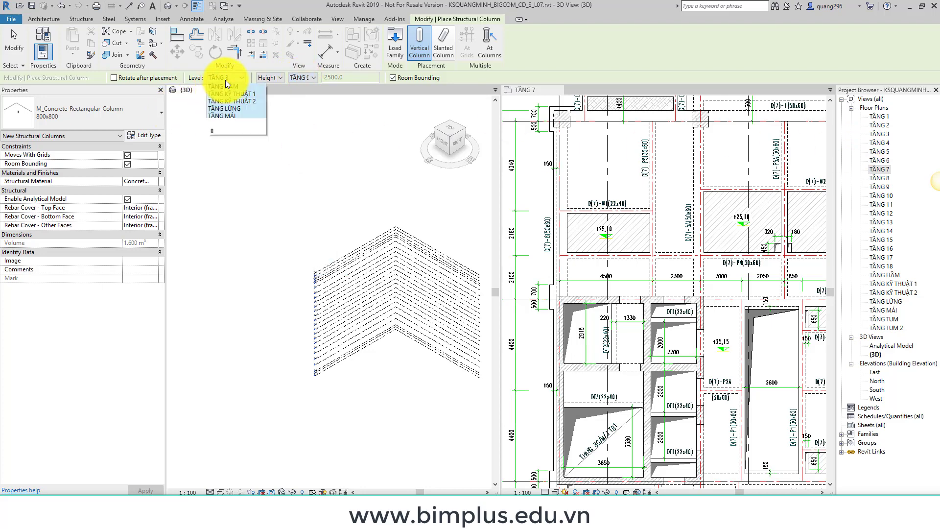
{"action": "left_click", "coordinate": [216, 128]}
{"action": "left_click", "coordinate": [307, 80]}
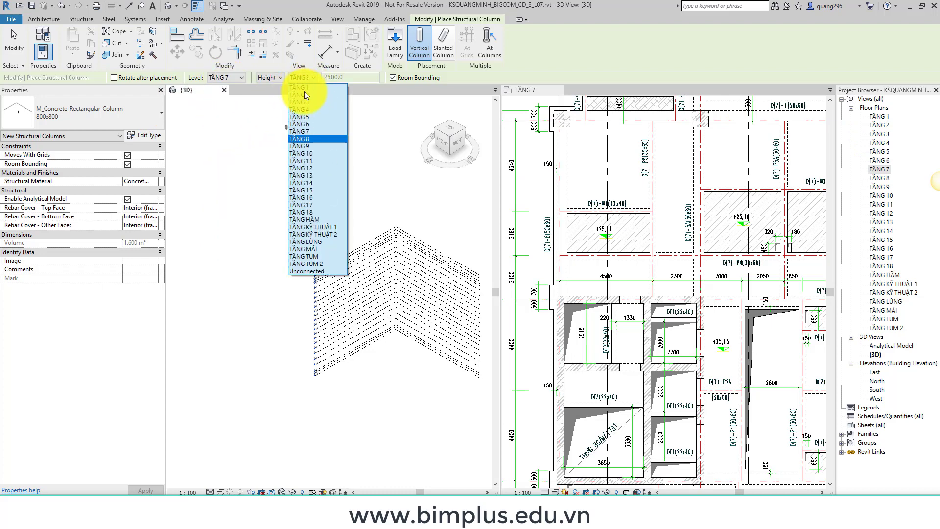
{"action": "left_click", "coordinate": [301, 140]}
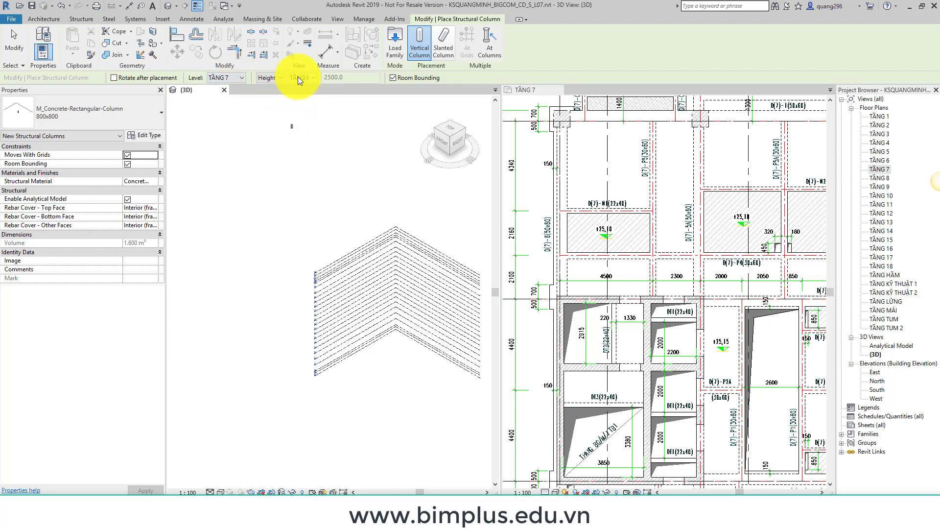
{"action": "left_click", "coordinate": [414, 39]}
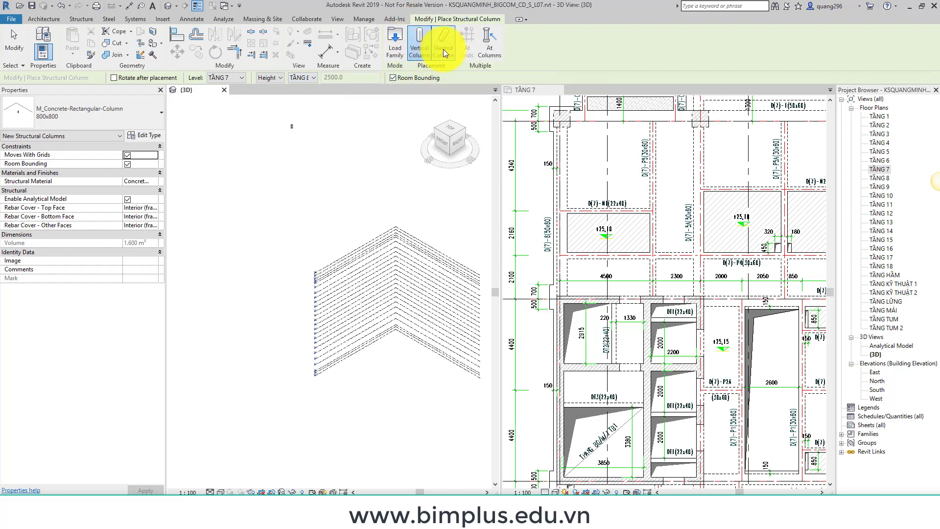
Place three 800x800 columns on CAD column positions in TẦNG 7, including beside beam B3
{"action": "scroll", "coordinate": [545, 125], "scroll_direction": "up", "scroll_amount": 3}
{"action": "scroll", "coordinate": [546, 126], "scroll_direction": "up", "scroll_amount": 2}
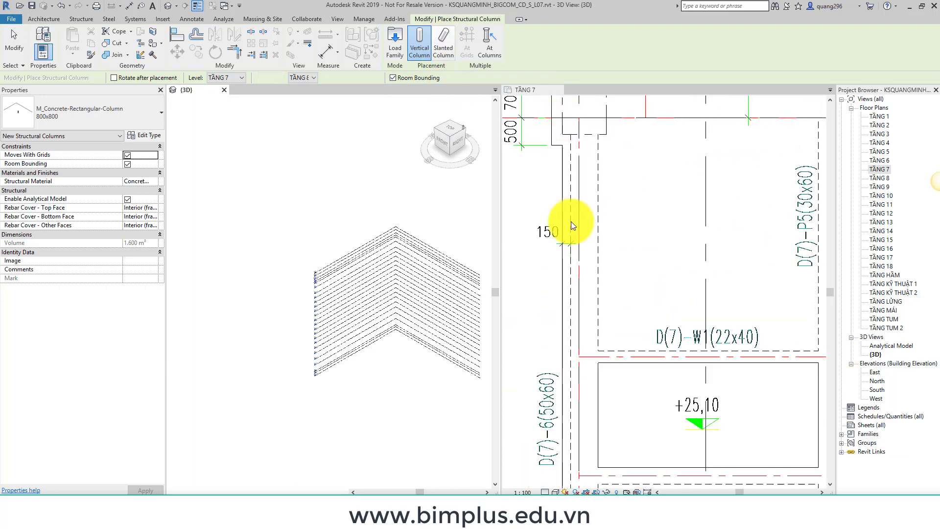
{"action": "left_click", "coordinate": [571, 222]}
{"action": "scroll", "coordinate": [441, 200], "scroll_direction": "up", "scroll_amount": 2}
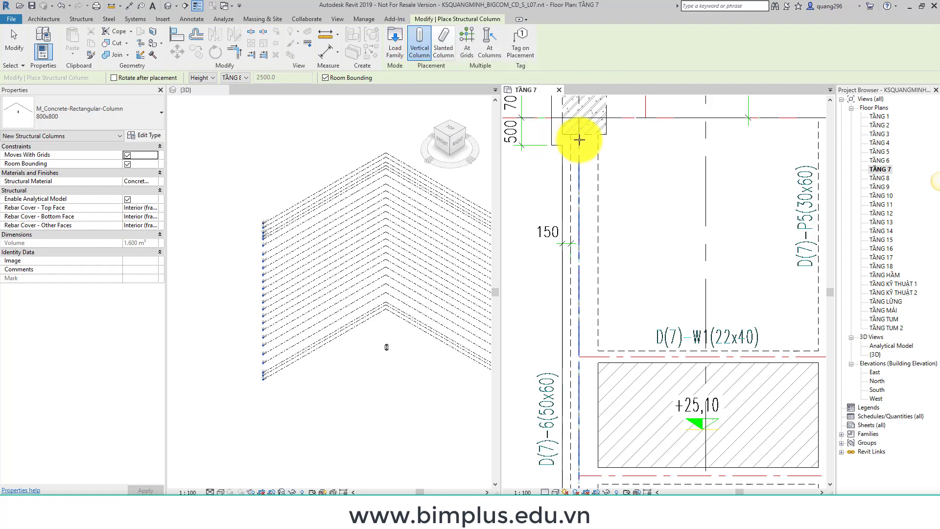
{"action": "middle_click_drag", "start_coordinate": [594, 152], "coordinate": [598, 226]}
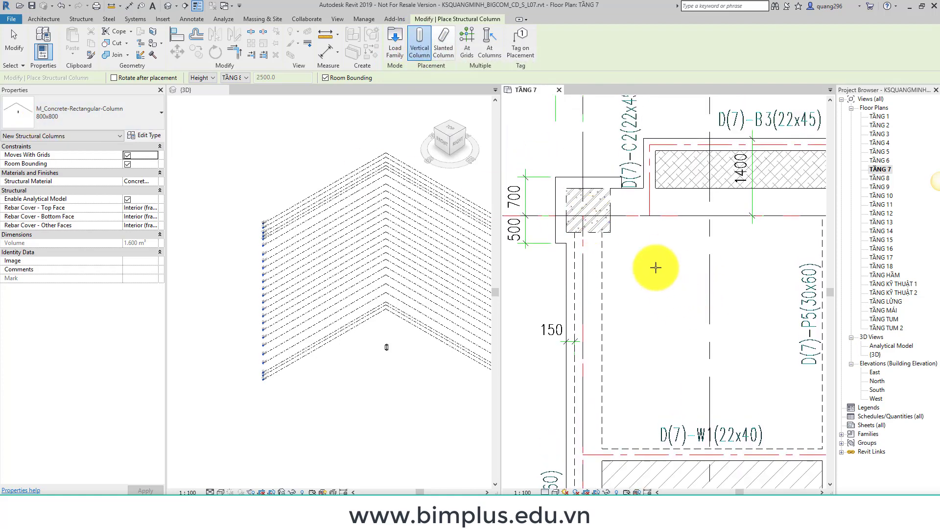
{"action": "scroll", "coordinate": [571, 183], "scroll_direction": "up", "scroll_amount": 2}
{"action": "scroll", "coordinate": [566, 222], "scroll_direction": "up", "scroll_amount": 2}
{"action": "left_click", "coordinate": [567, 221]}
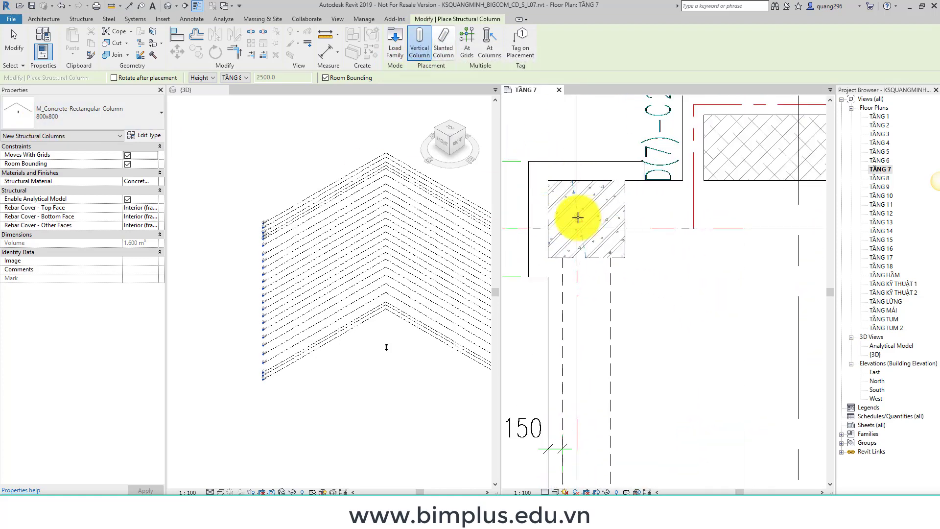
{"action": "left_click", "coordinate": [584, 219]}
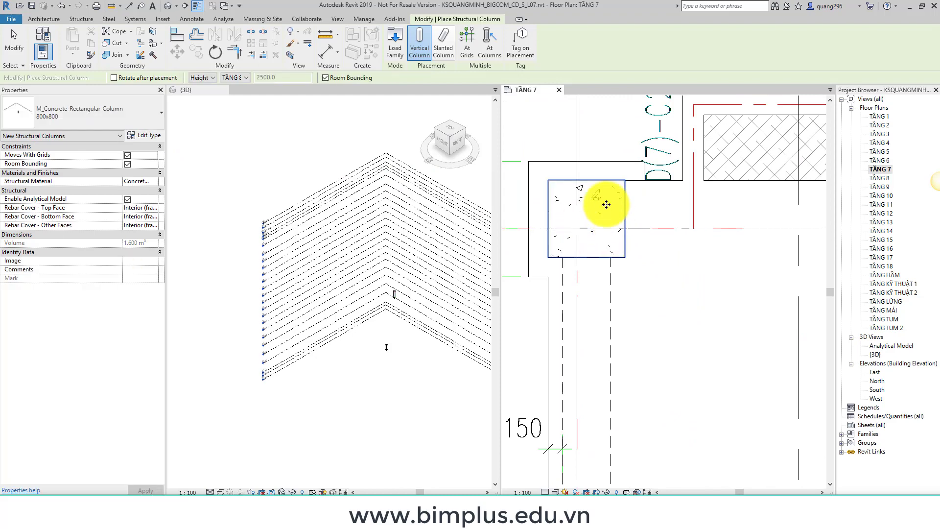
{"action": "scroll", "coordinate": [550, 199], "scroll_direction": "down", "scroll_amount": 2}
{"action": "scroll", "coordinate": [549, 199], "scroll_direction": "down", "scroll_amount": 2}
{"action": "scroll", "coordinate": [741, 204], "scroll_direction": "up", "scroll_amount": 2}
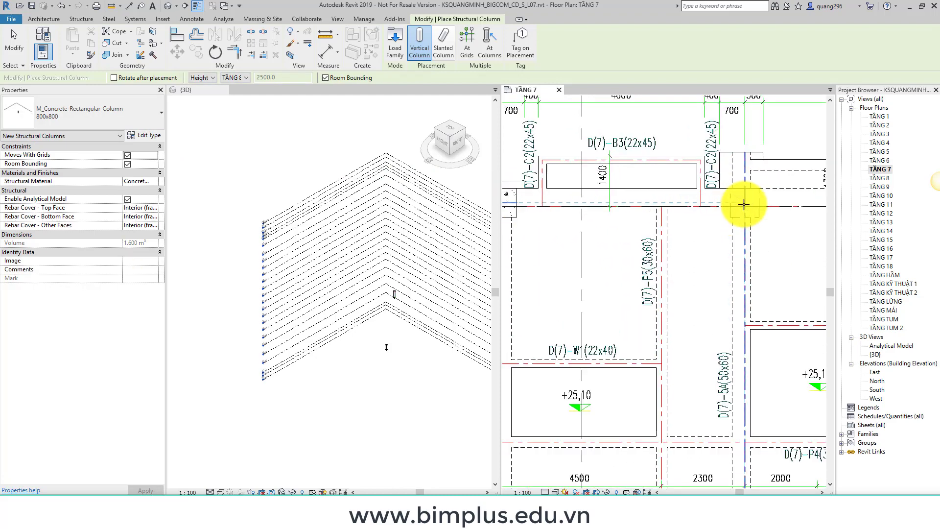
{"action": "left_click", "coordinate": [744, 205]}
{"action": "scroll", "coordinate": [389, 330], "scroll_direction": "up", "scroll_amount": 2}
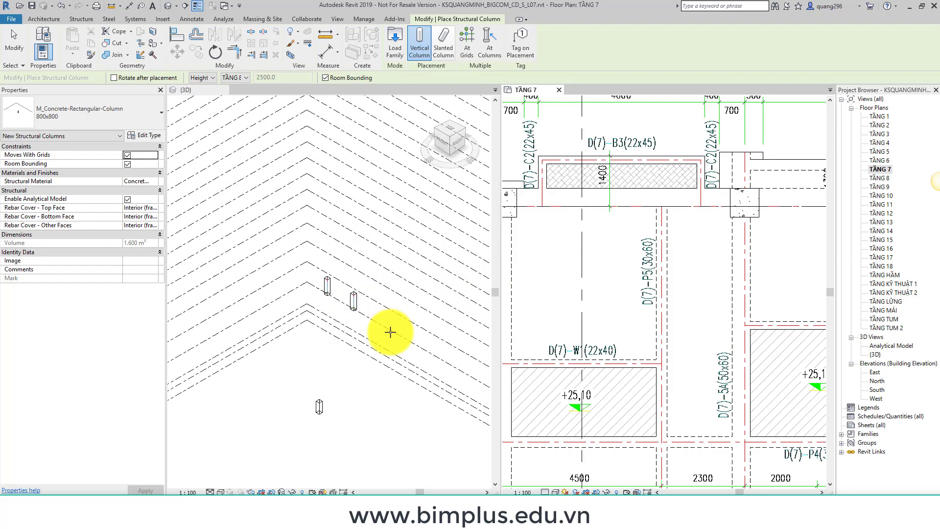
{"action": "scroll", "coordinate": [331, 356], "scroll_direction": "up", "scroll_amount": 2}
{"action": "key", "text": "Escape"}
{"action": "key", "text": "Escape"}
Switch the 3D view to Shaded so the columns render solid
{"action": "left_click", "coordinate": [287, 448]}
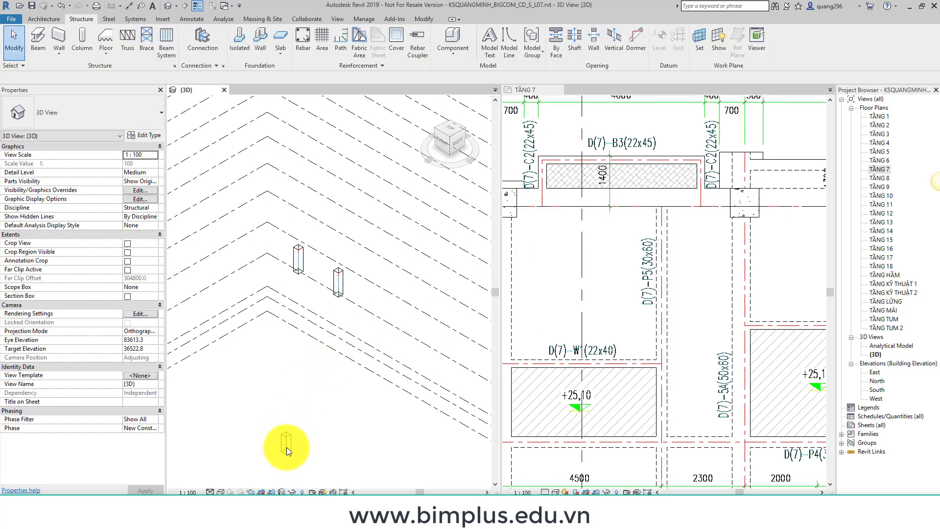
{"action": "left_click", "coordinate": [220, 492]}
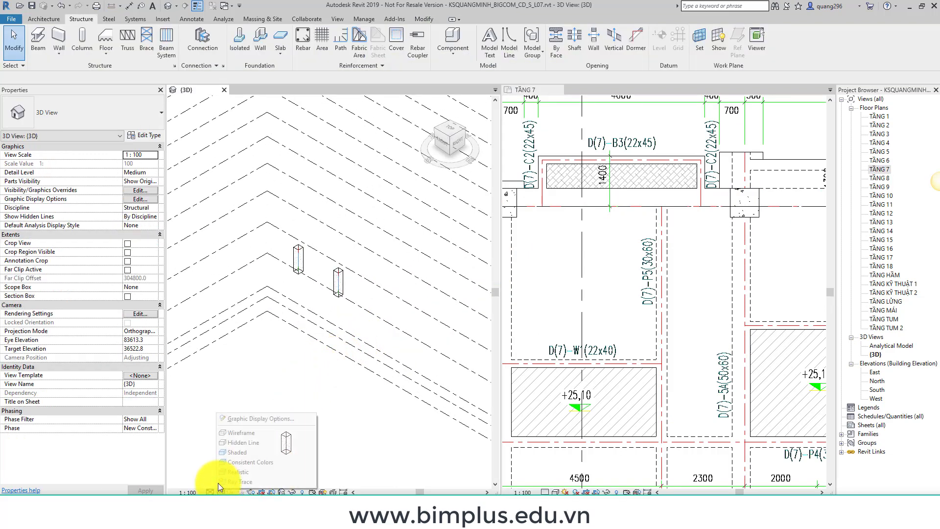
{"action": "left_click", "coordinate": [229, 454]}
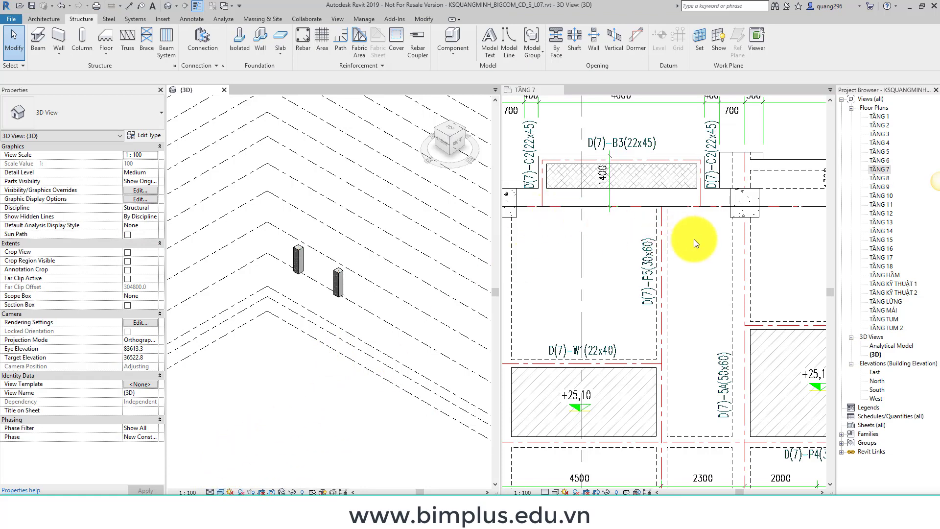
{"action": "scroll", "coordinate": [698, 266], "scroll_direction": "down", "scroll_amount": 2}
Set the TẦNG 7 plan to Fine detail with a display style without slab hatching
{"action": "left_click", "coordinate": [544, 484]}
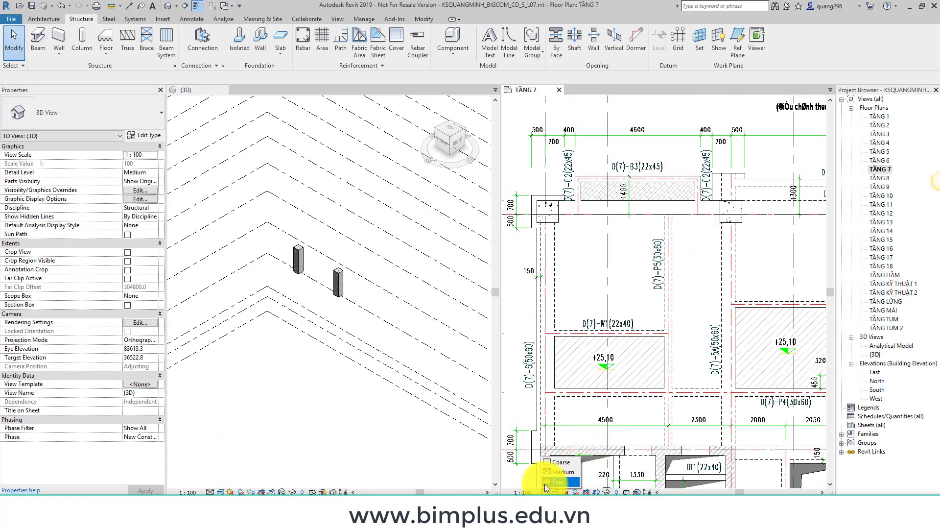
{"action": "left_click", "coordinate": [555, 491]}
{"action": "left_click", "coordinate": [566, 457]}
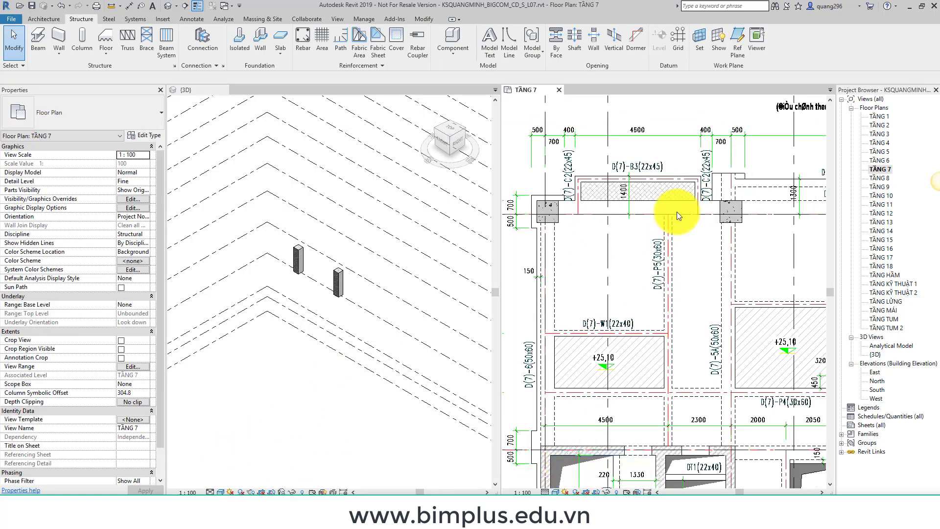
{"action": "scroll", "coordinate": [727, 259], "scroll_direction": "down", "scroll_amount": 3}
{"action": "scroll", "coordinate": [727, 259], "scroll_direction": "up", "scroll_amount": 2}
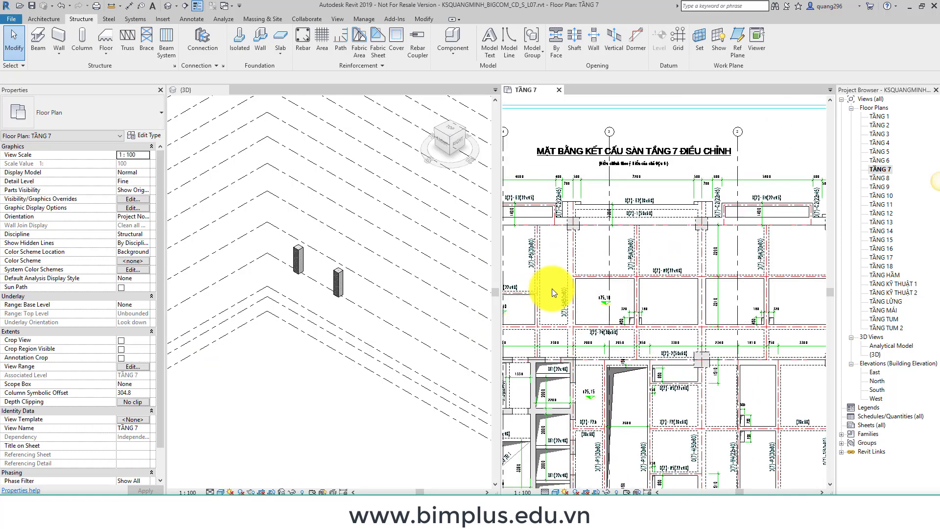
{"action": "scroll", "coordinate": [551, 289], "scroll_direction": "down", "scroll_amount": 2}
{"action": "left_click", "coordinate": [556, 492]}
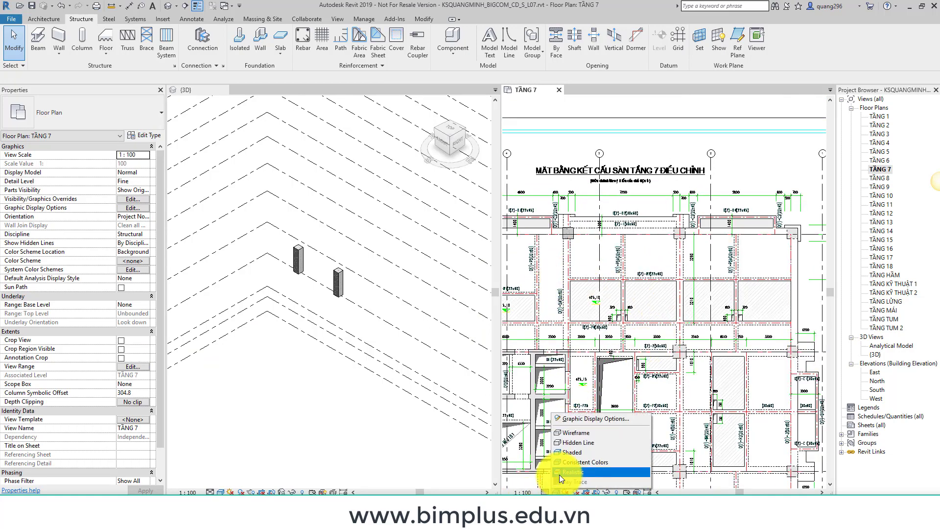
{"action": "left_click", "coordinate": [559, 475]}
{"action": "scroll", "coordinate": [590, 225], "scroll_direction": "up", "scroll_amount": 2}
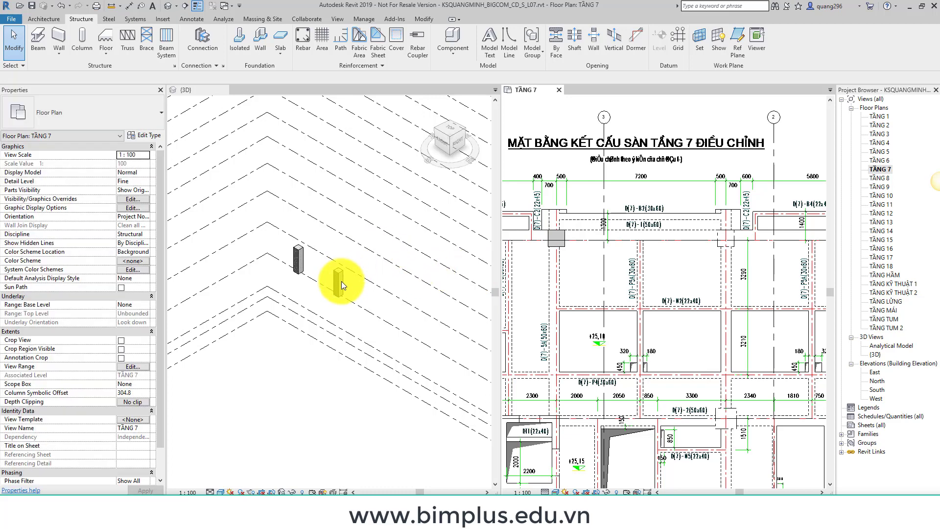
Place an 800x800 concrete column at the grid-2 CAD column position
{"action": "left_click", "coordinate": [83, 35]}
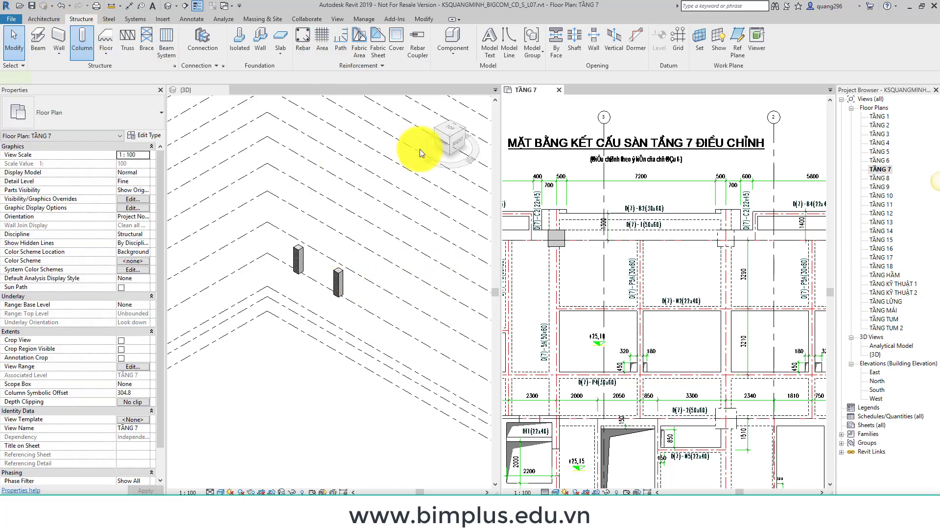
{"action": "scroll", "coordinate": [728, 240], "scroll_direction": "up", "scroll_amount": 3}
{"action": "scroll", "coordinate": [671, 237], "scroll_direction": "up", "scroll_amount": 1}
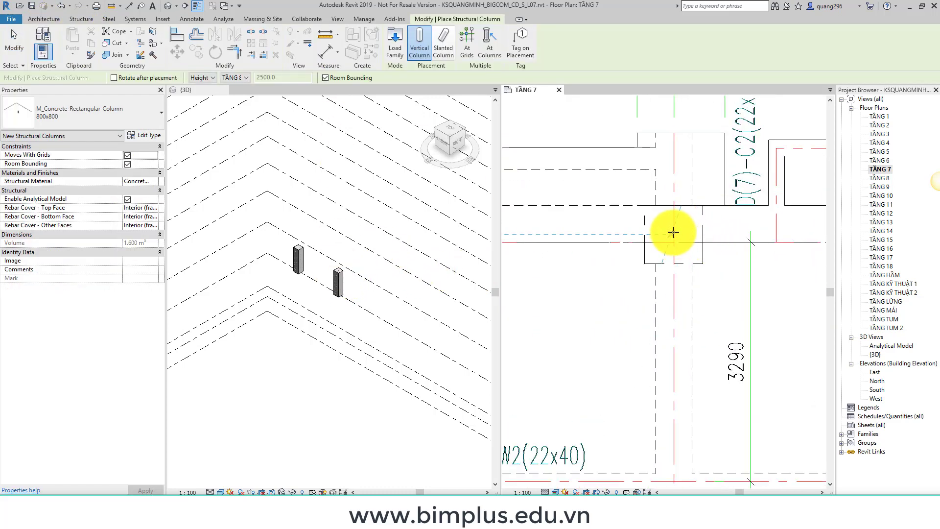
{"action": "left_click", "coordinate": [673, 233]}
Align that column's edges to the CAD drawing lines
{"action": "scroll", "coordinate": [682, 247], "scroll_direction": "up", "scroll_amount": 2}
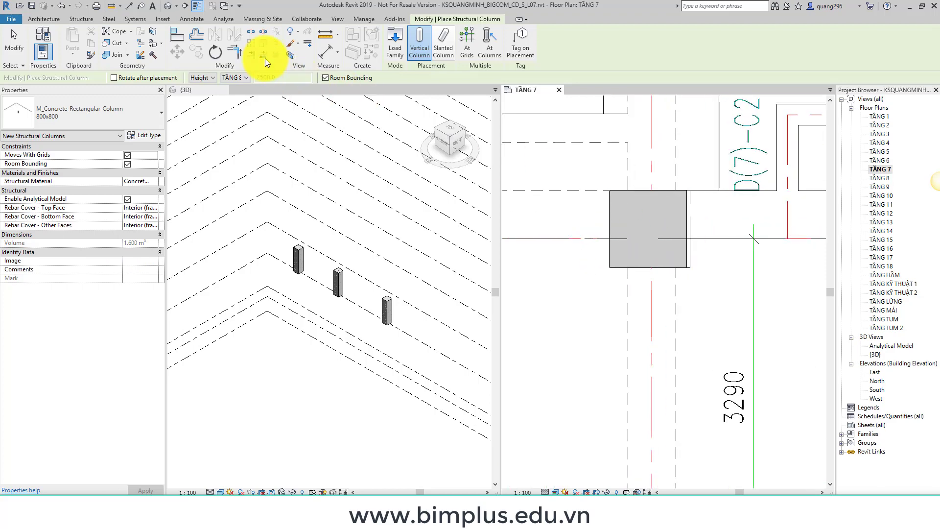
{"action": "left_click", "coordinate": [171, 35]}
{"action": "scroll", "coordinate": [574, 217], "scroll_direction": "up", "scroll_amount": 2}
{"action": "scroll", "coordinate": [701, 251], "scroll_direction": "up", "scroll_amount": 1}
{"action": "left_click", "coordinate": [697, 248]}
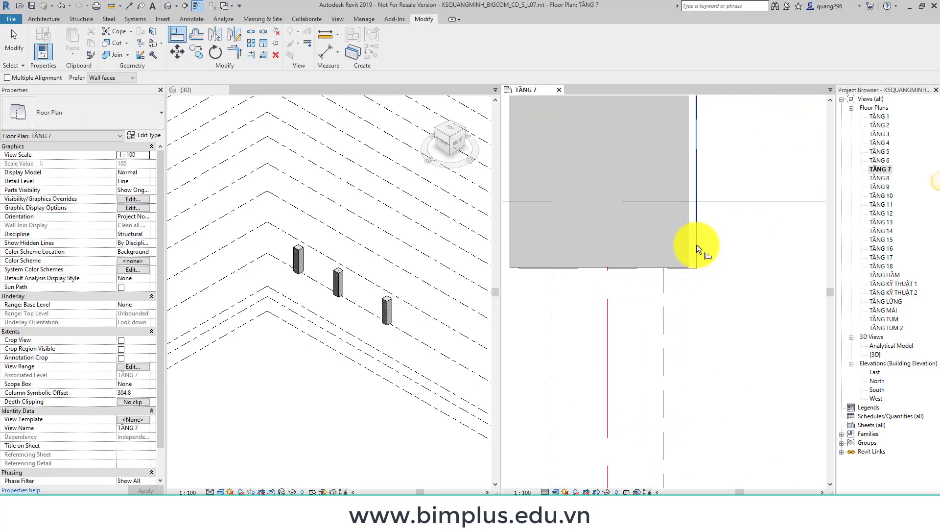
{"action": "left_click", "coordinate": [690, 254]}
{"action": "scroll", "coordinate": [690, 269], "scroll_direction": "up", "scroll_amount": 2}
{"action": "scroll", "coordinate": [685, 270], "scroll_direction": "up", "scroll_amount": 2}
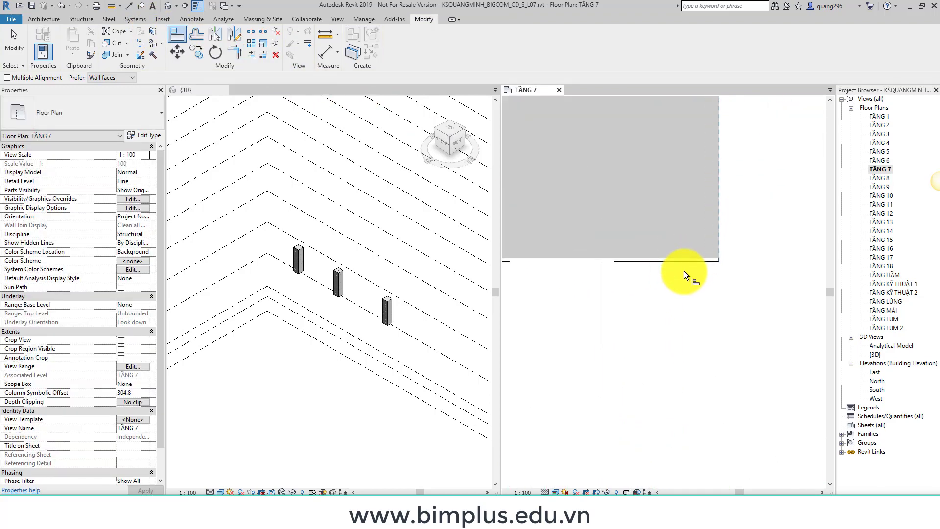
{"action": "left_click", "coordinate": [683, 264]}
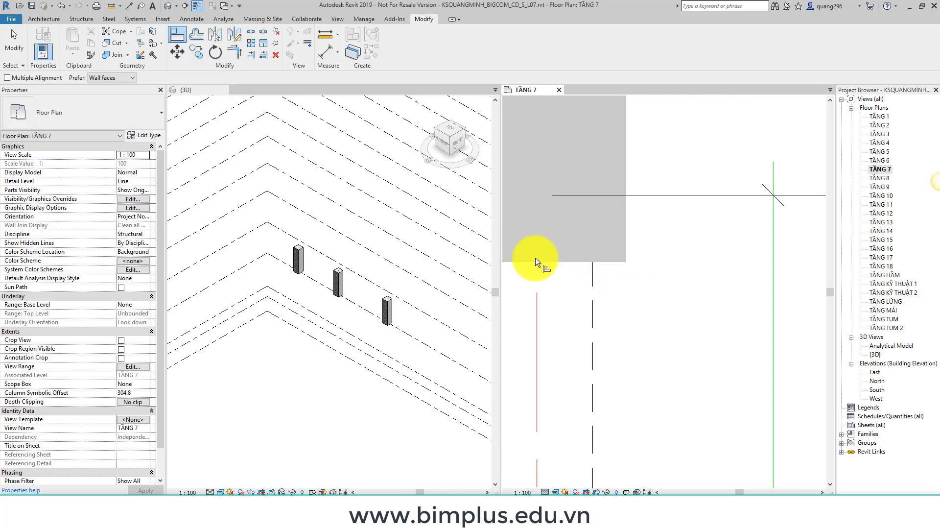
Place another 800x800 column at the C2 beam corner
{"action": "left_click", "coordinate": [69, 17]}
{"action": "left_click", "coordinate": [86, 42]}
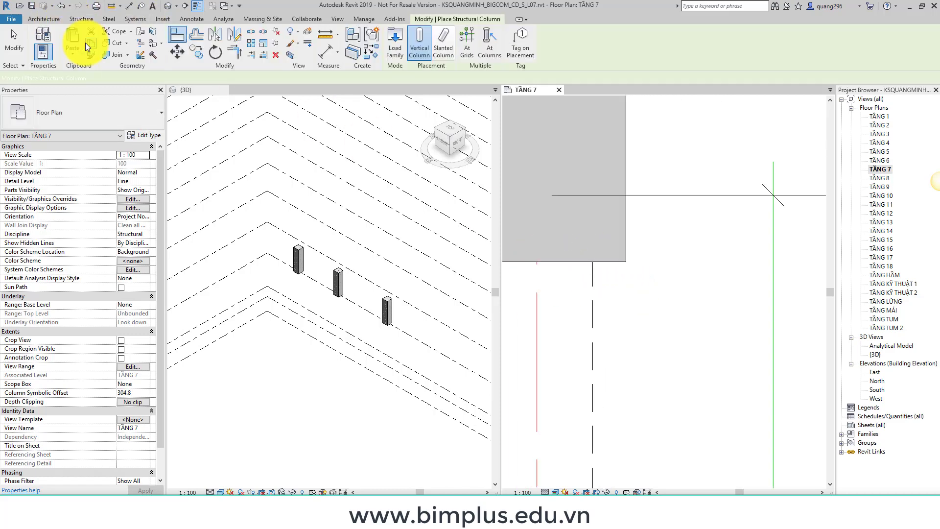
{"action": "scroll", "coordinate": [368, 242], "scroll_direction": "down", "scroll_amount": 2}
{"action": "scroll", "coordinate": [326, 107], "scroll_direction": "down", "scroll_amount": 2}
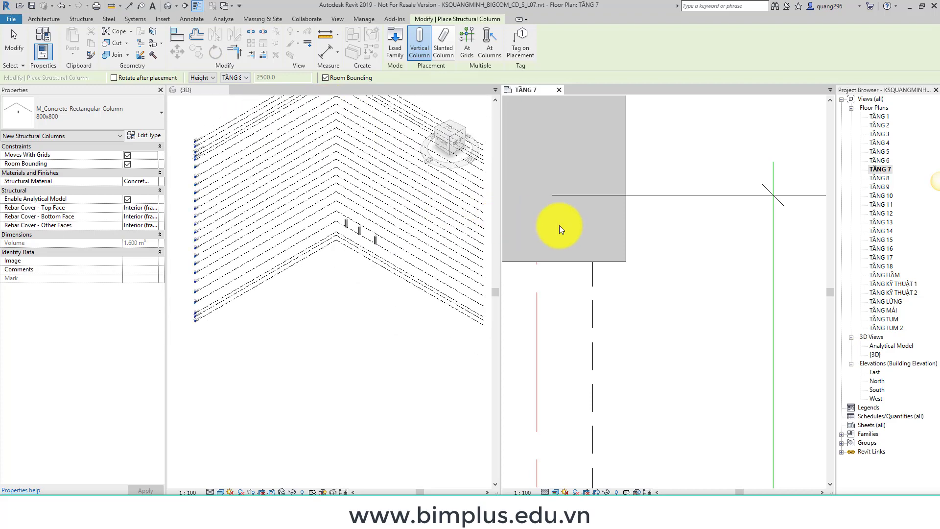
{"action": "scroll", "coordinate": [559, 225], "scroll_direction": "up", "scroll_amount": 3}
{"action": "scroll", "coordinate": [662, 225], "scroll_direction": "up", "scroll_amount": 3}
{"action": "scroll", "coordinate": [741, 241], "scroll_direction": "up", "scroll_amount": 2}
{"action": "scroll", "coordinate": [573, 250], "scroll_direction": "down", "scroll_amount": 2}
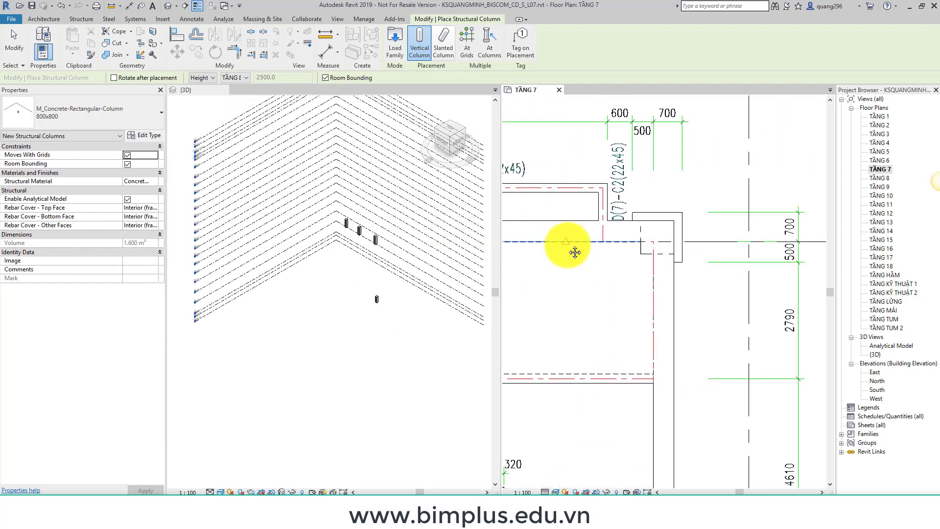
{"action": "scroll", "coordinate": [668, 243], "scroll_direction": "up", "scroll_amount": 2}
{"action": "scroll", "coordinate": [656, 242], "scroll_direction": "up", "scroll_amount": 1}
{"action": "left_click", "coordinate": [650, 237]}
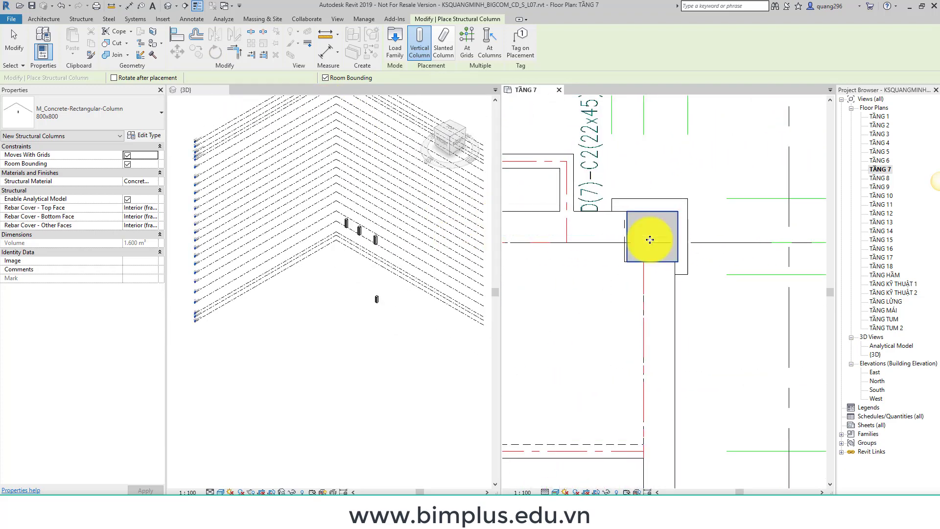
Place 800x800 columns at three more grid intersections, down to the bottom one, and end placement
{"action": "scroll", "coordinate": [684, 220], "scroll_direction": "down", "scroll_amount": 2}
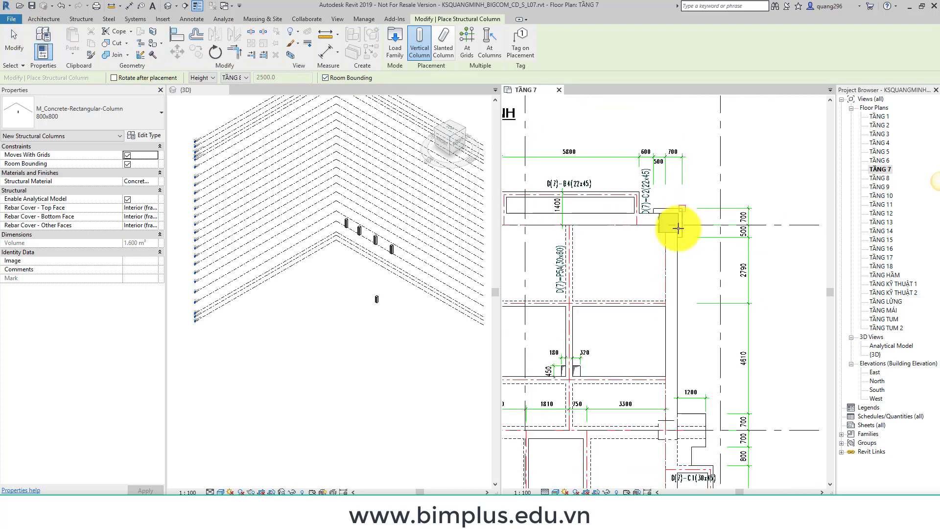
{"action": "scroll", "coordinate": [676, 404], "scroll_direction": "down", "scroll_amount": 1}
{"action": "scroll", "coordinate": [663, 342], "scroll_direction": "up", "scroll_amount": 2}
{"action": "scroll", "coordinate": [675, 336], "scroll_direction": "up", "scroll_amount": 1}
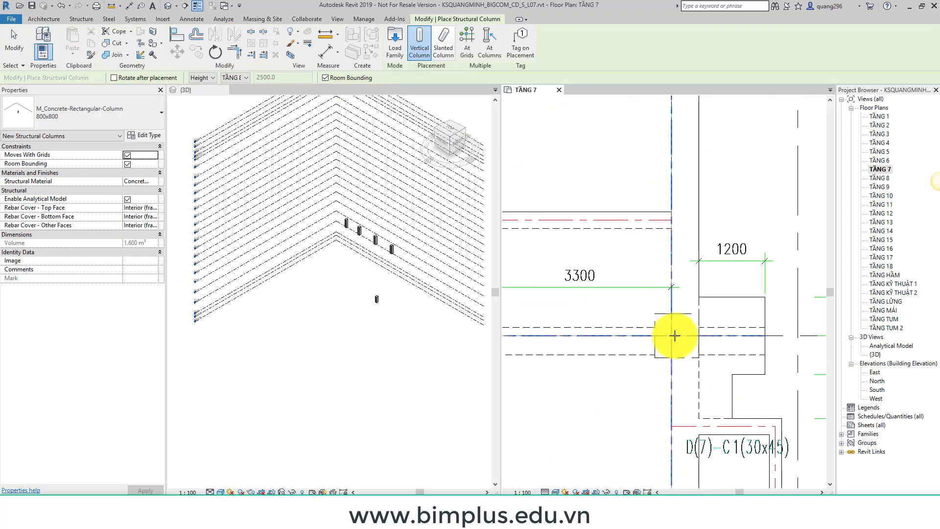
{"action": "left_click", "coordinate": [675, 336]}
{"action": "scroll", "coordinate": [682, 288], "scroll_direction": "down", "scroll_amount": 2}
{"action": "scroll", "coordinate": [634, 366], "scroll_direction": "down", "scroll_amount": 1}
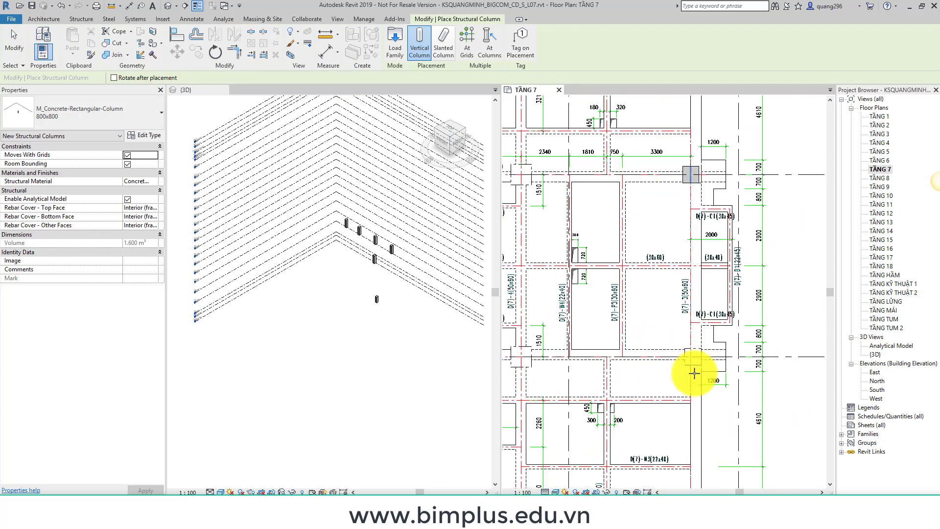
{"action": "scroll", "coordinate": [692, 362], "scroll_direction": "up", "scroll_amount": 3}
{"action": "left_click", "coordinate": [687, 325]}
{"action": "scroll", "coordinate": [692, 294], "scroll_direction": "down", "scroll_amount": 2}
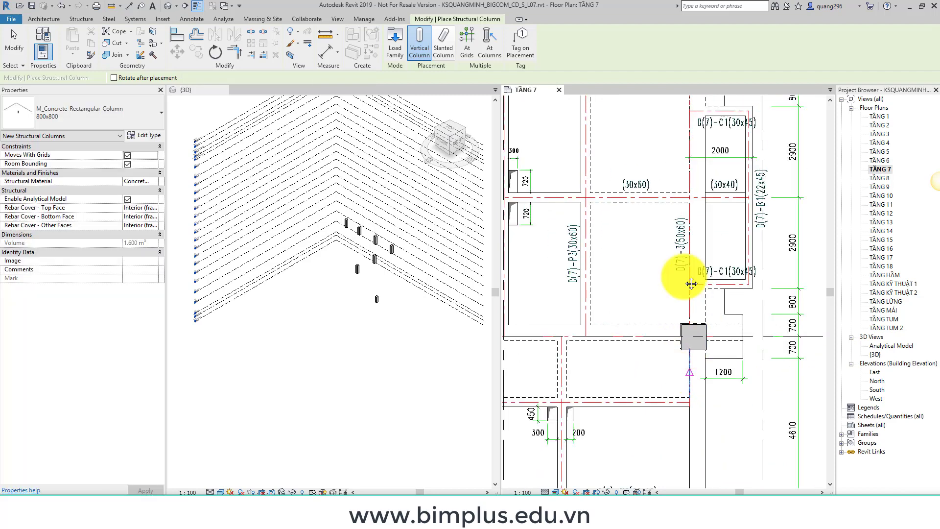
{"action": "middle_click_drag", "start_coordinate": [691, 284], "coordinate": [690, 124]}
{"action": "left_click", "coordinate": [695, 452]}
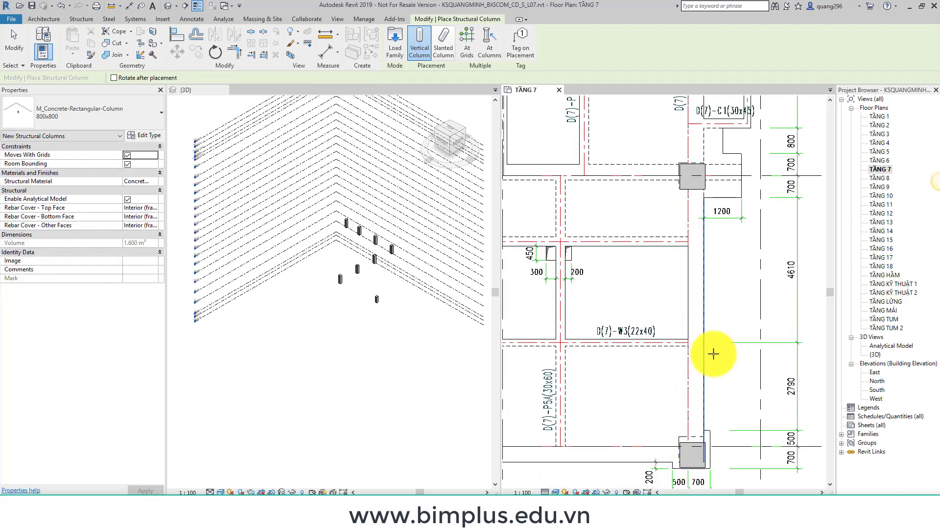
{"action": "scroll", "coordinate": [714, 352], "scroll_direction": "down", "scroll_amount": 2}
{"action": "key", "text": "Escape"}
{"action": "key", "text": "Escape"}
Align the latest column's left and top edges to the CAD drawing lines
{"action": "scroll", "coordinate": [296, 301], "scroll_direction": "up", "scroll_amount": 2}
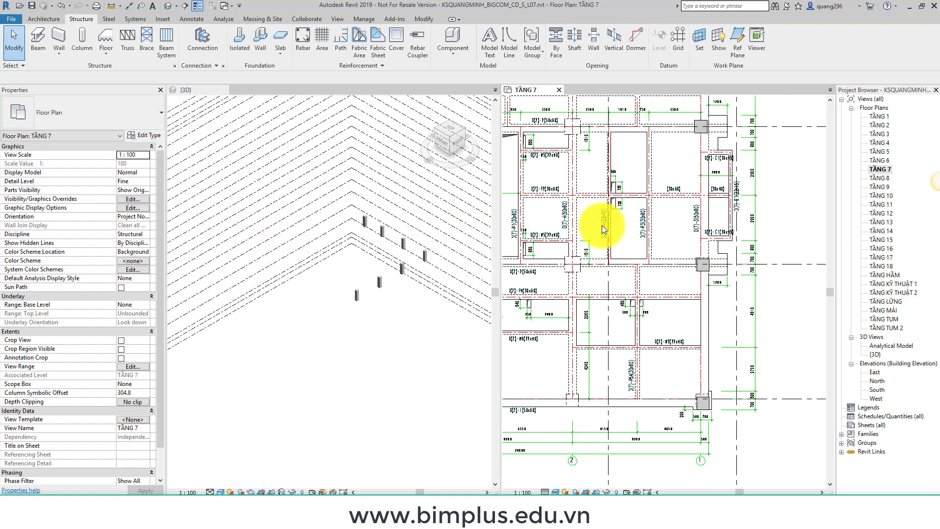
{"action": "scroll", "coordinate": [700, 252], "scroll_direction": "up", "scroll_amount": 5}
{"action": "scroll", "coordinate": [703, 259], "scroll_direction": "up", "scroll_amount": 2}
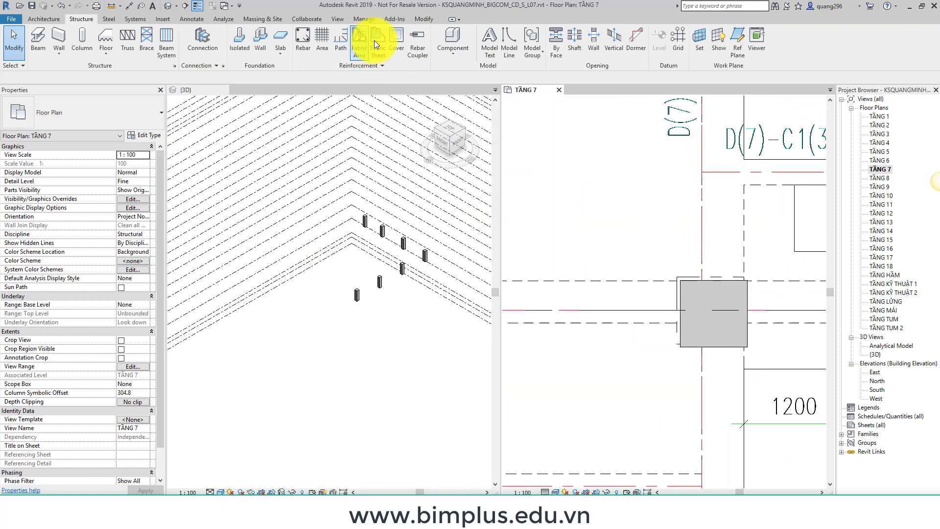
{"action": "left_click", "coordinate": [424, 20]}
{"action": "left_click", "coordinate": [172, 35]}
{"action": "scroll", "coordinate": [686, 275], "scroll_direction": "up", "scroll_amount": 2}
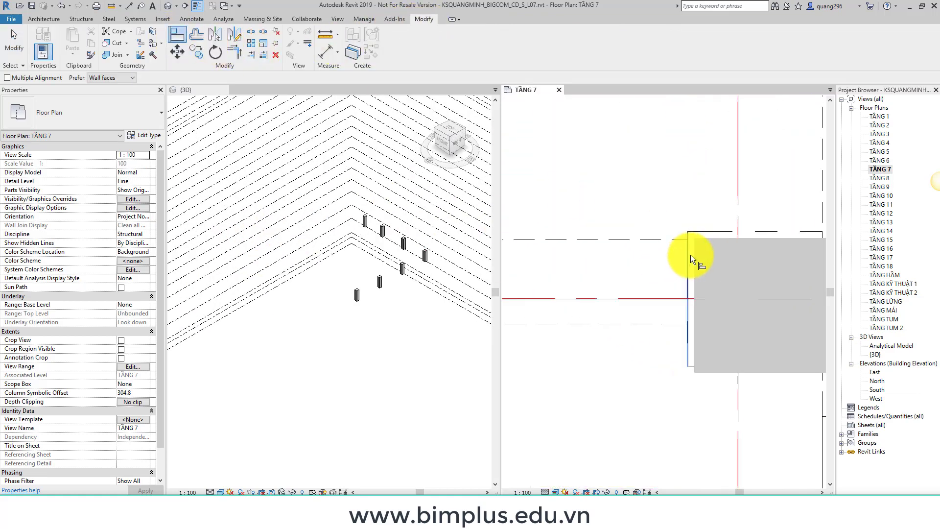
{"action": "left_click", "coordinate": [694, 275]}
{"action": "left_click", "coordinate": [710, 232]}
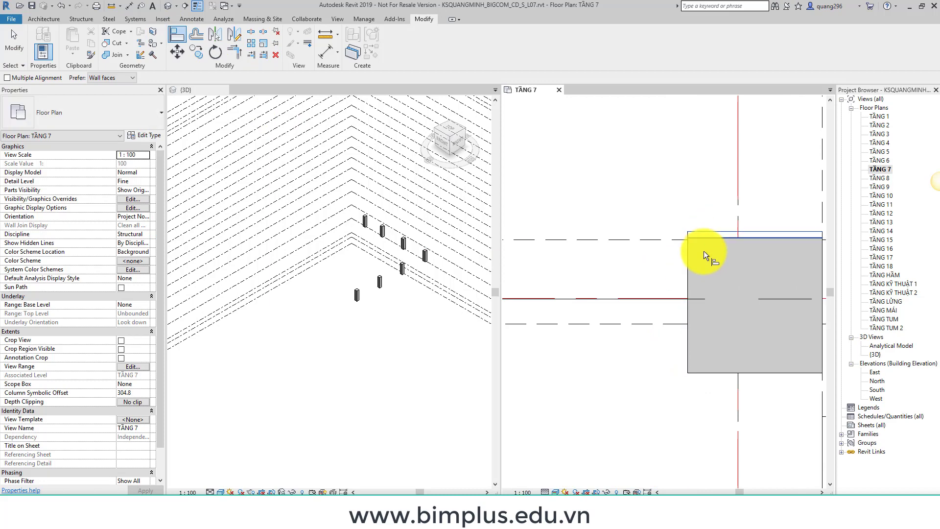
Activate the 3D view and zoom the TẦNG 7 plan onto the CAD column beside beam D(7)-2
{"action": "scroll", "coordinate": [691, 234], "scroll_direction": "down", "scroll_amount": 1}
{"action": "middle_click_drag", "start_coordinate": [692, 235], "coordinate": [648, 439]}
{"action": "scroll", "coordinate": [657, 273], "scroll_direction": "down", "scroll_amount": 2}
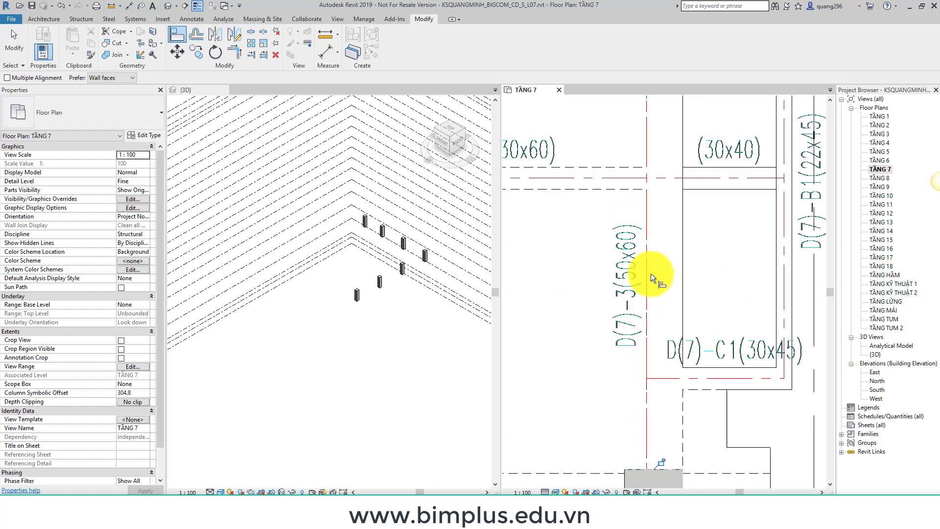
{"action": "scroll", "coordinate": [668, 257], "scroll_direction": "down", "scroll_amount": 1}
{"action": "scroll", "coordinate": [657, 184], "scroll_direction": "up", "scroll_amount": 2}
{"action": "scroll", "coordinate": [656, 184], "scroll_direction": "up", "scroll_amount": 1}
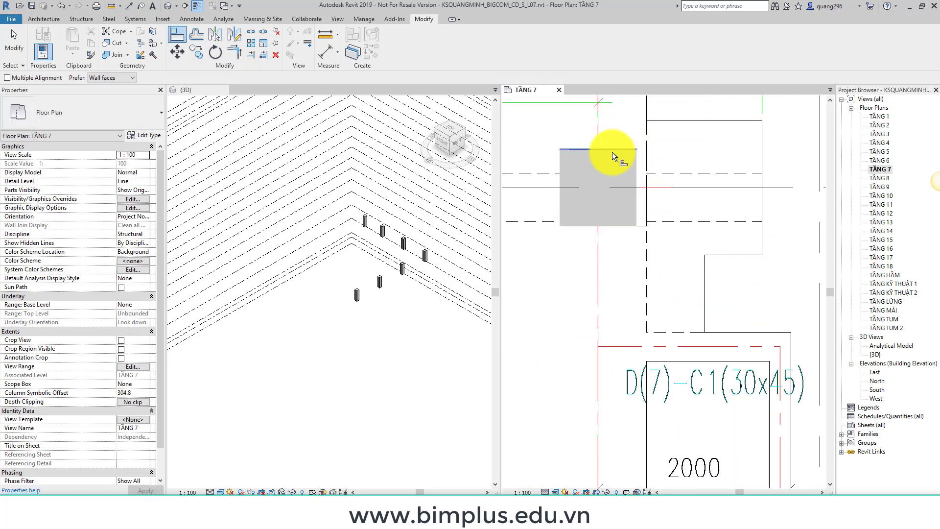
{"action": "scroll", "coordinate": [676, 287], "scroll_direction": "down", "scroll_amount": 3}
{"action": "scroll", "coordinate": [392, 230], "scroll_direction": "down", "scroll_amount": 1}
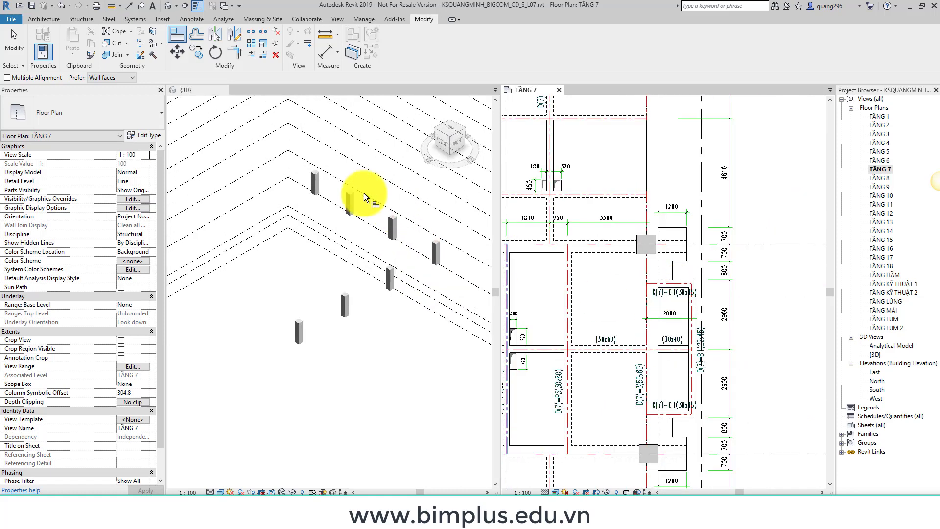
{"action": "scroll", "coordinate": [314, 255], "scroll_direction": "down", "scroll_amount": 2}
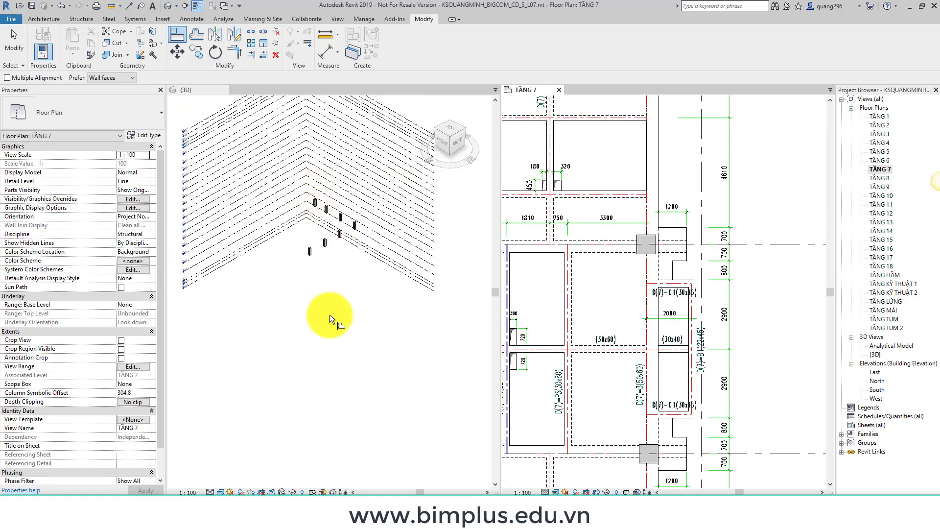
{"action": "scroll", "coordinate": [722, 240], "scroll_direction": "down", "scroll_amount": 2}
{"action": "scroll", "coordinate": [628, 399], "scroll_direction": "down", "scroll_amount": 2}
{"action": "scroll", "coordinate": [628, 399], "scroll_direction": "down", "scroll_amount": 1}
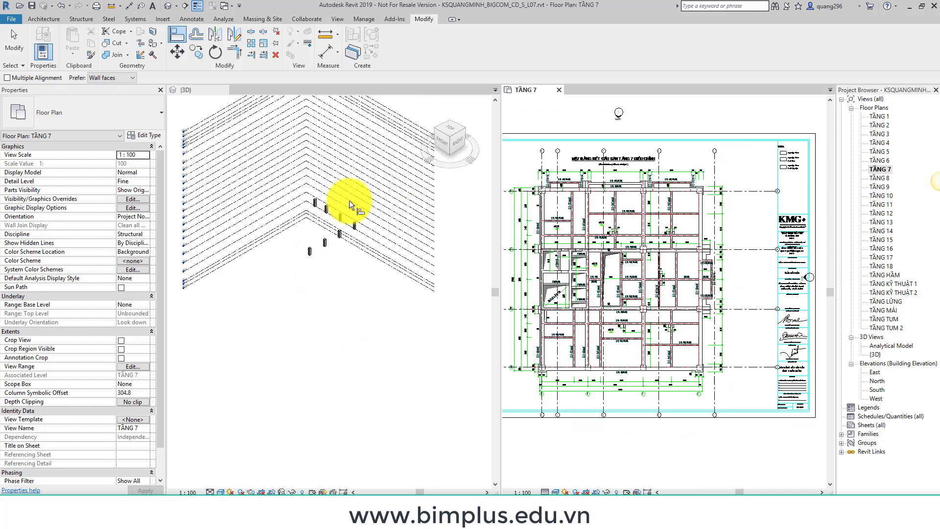
{"action": "left_click", "coordinate": [366, 318]}
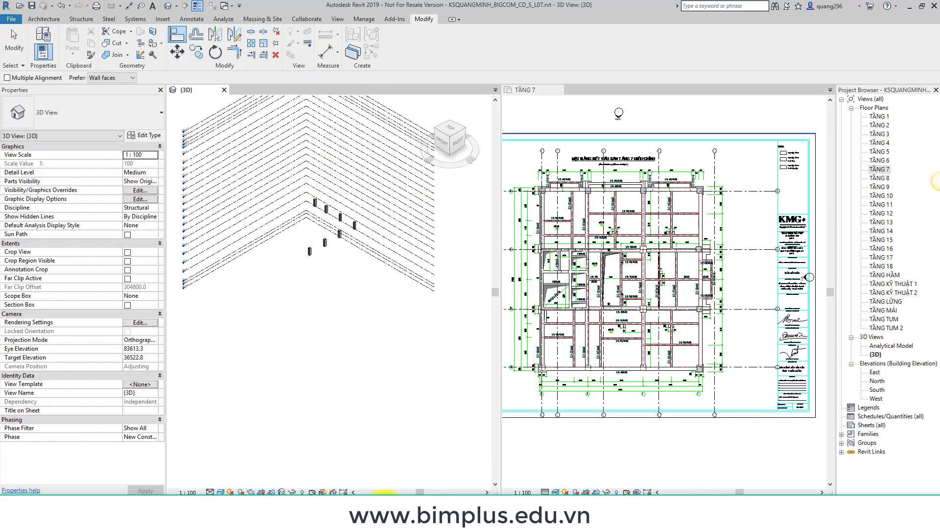
{"action": "scroll", "coordinate": [304, 216], "scroll_direction": "up", "scroll_amount": 3}
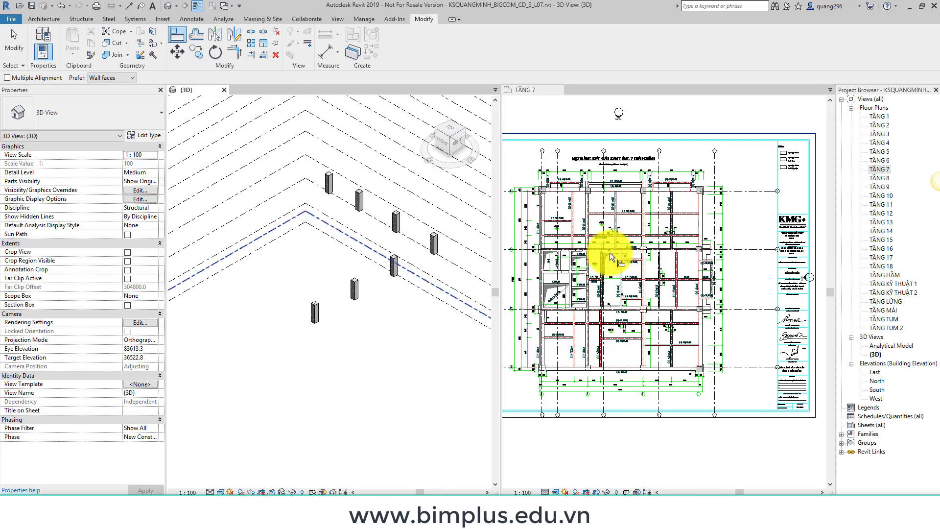
{"action": "scroll", "coordinate": [610, 252], "scroll_direction": "up", "scroll_amount": 3}
{"action": "scroll", "coordinate": [653, 258], "scroll_direction": "up", "scroll_amount": 3}
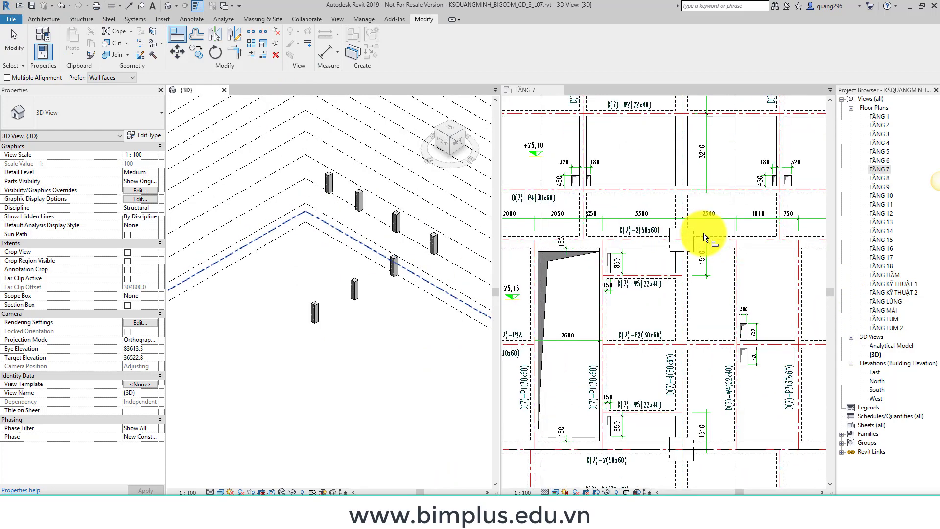
Measure the CAD column with aligned dimensions, finding it 1000 wide
{"action": "left_click", "coordinate": [321, 52]}
{"action": "scroll", "coordinate": [703, 241], "scroll_direction": "up", "scroll_amount": 2}
{"action": "scroll", "coordinate": [638, 223], "scroll_direction": "up", "scroll_amount": 2}
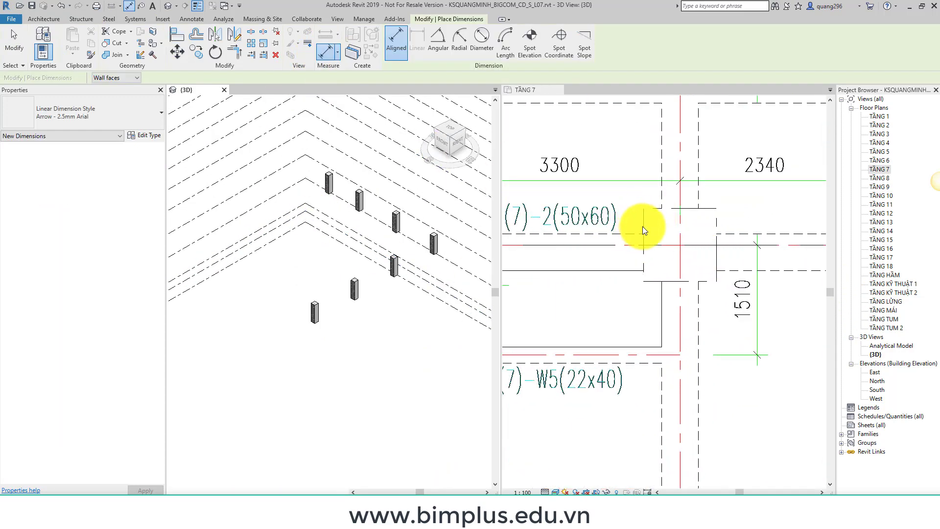
{"action": "left_click", "coordinate": [643, 227]}
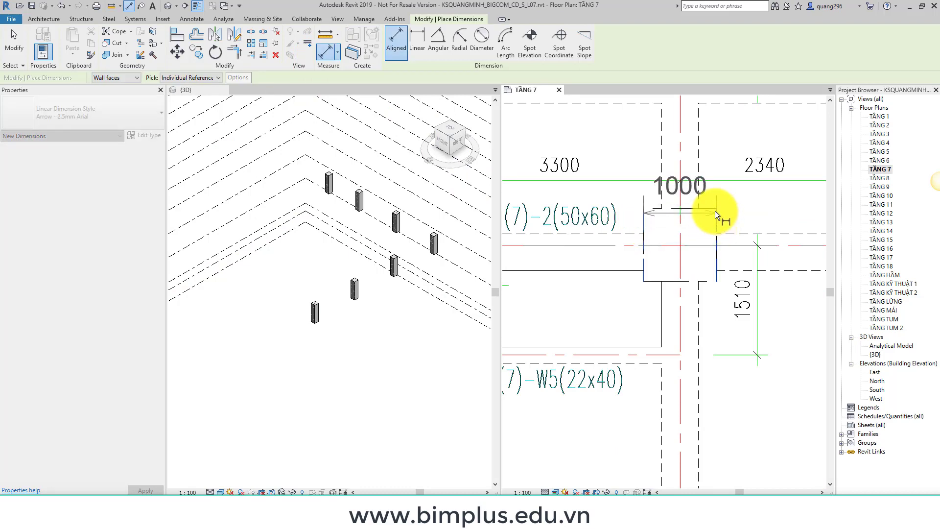
{"action": "key", "text": "Escape"}
{"action": "left_click", "coordinate": [705, 209]}
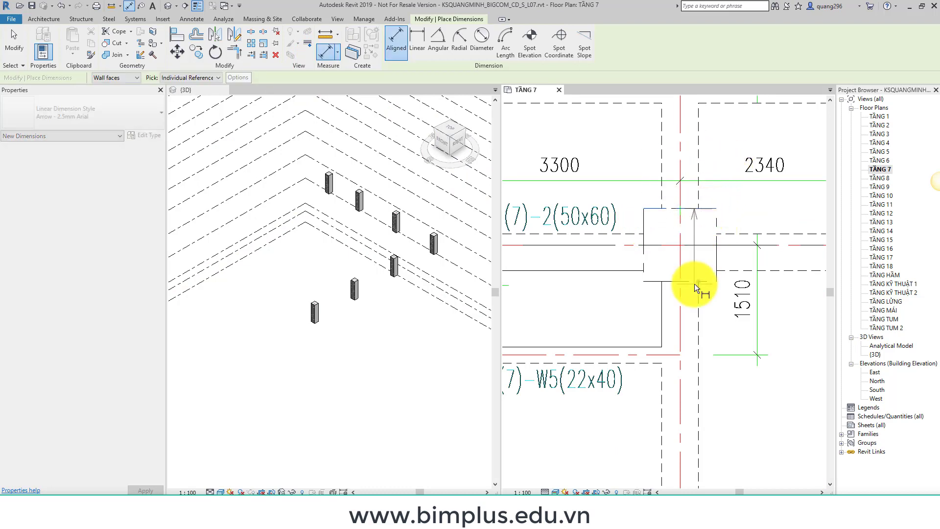
{"action": "key", "text": "Escape"}
Start placing structural columns with the 800x800 concrete type
{"action": "scroll", "coordinate": [654, 252], "scroll_direction": "down", "scroll_amount": 1}
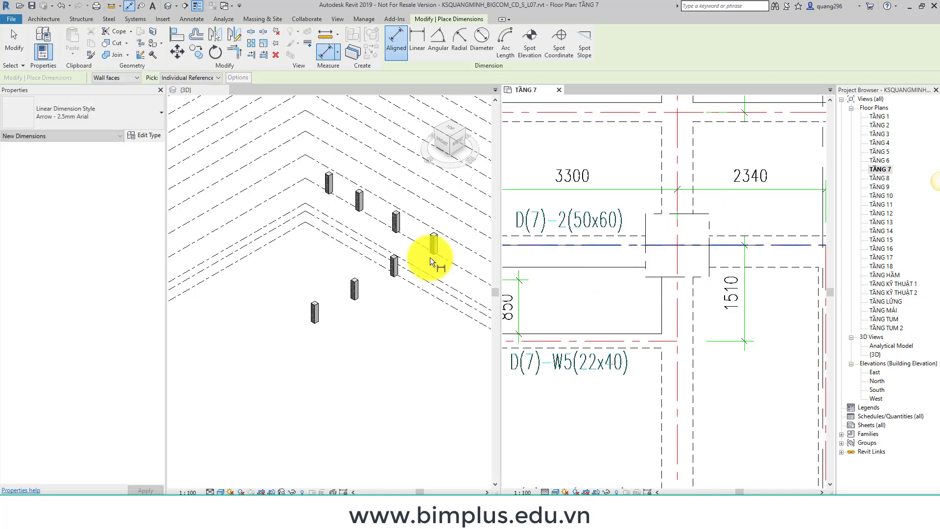
{"action": "left_click", "coordinate": [73, 19]}
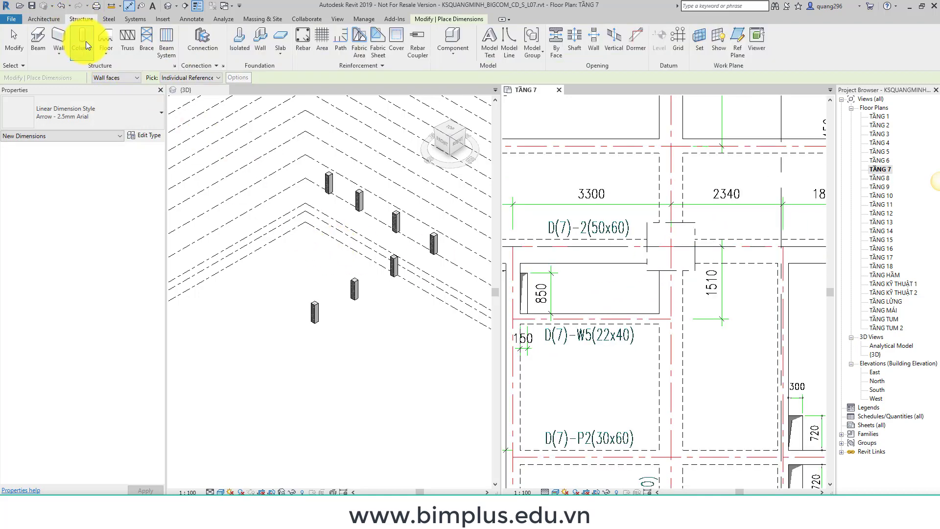
{"action": "left_click", "coordinate": [86, 41]}
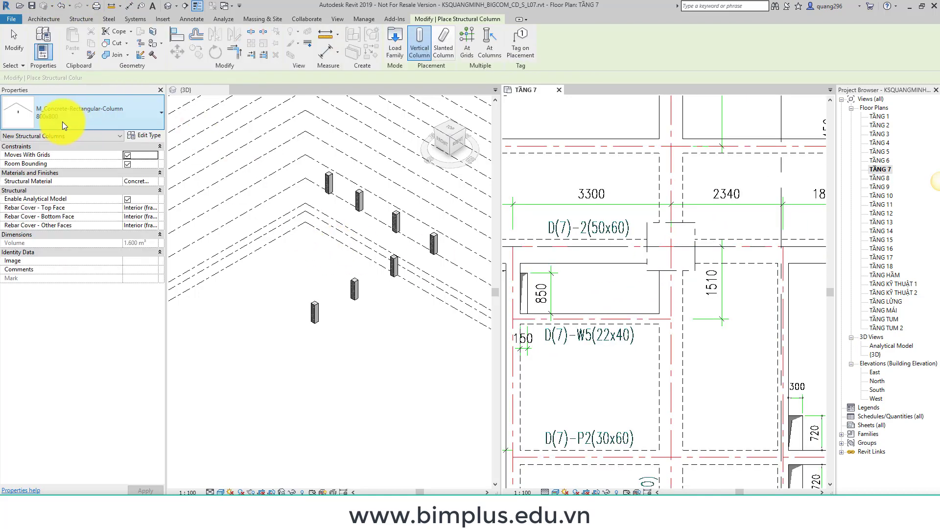
Duplicate the 800x800 column type as '1000x100' with b and h set to 1000
{"action": "left_click", "coordinate": [143, 135]}
{"action": "left_click", "coordinate": [341, 138]}
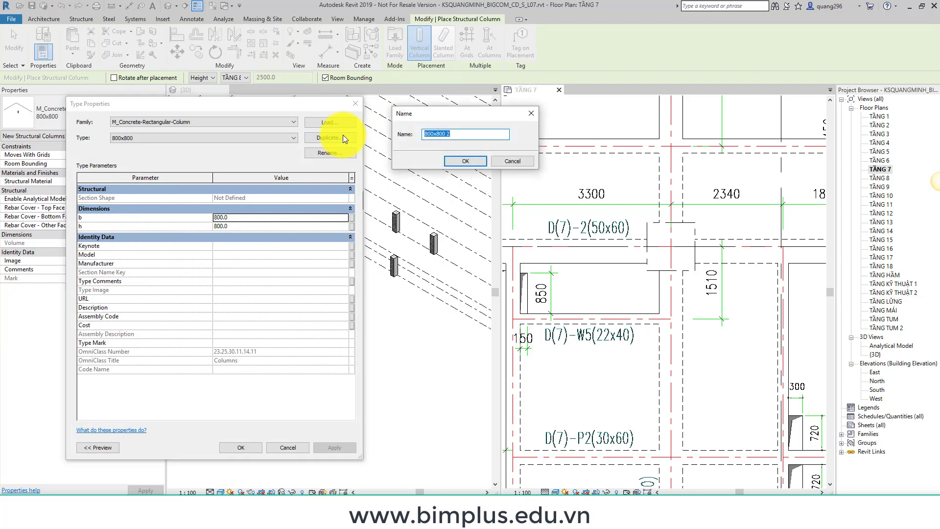
{"action": "type", "text": "1000x100"}
{"action": "left_click", "coordinate": [459, 161]}
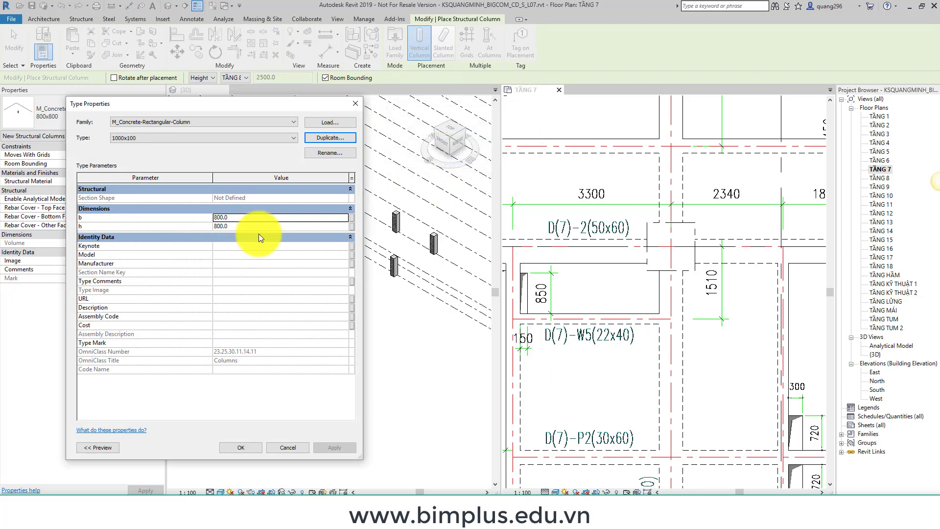
{"action": "left_click", "coordinate": [263, 217]}
{"action": "type", "text": "1000"}
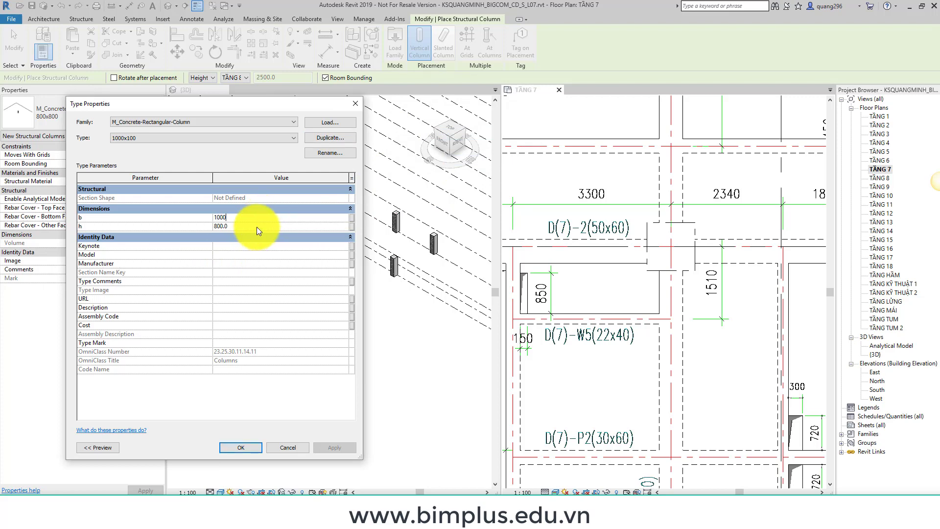
{"action": "left_click", "coordinate": [257, 227]}
{"action": "type", "text": "10000"}
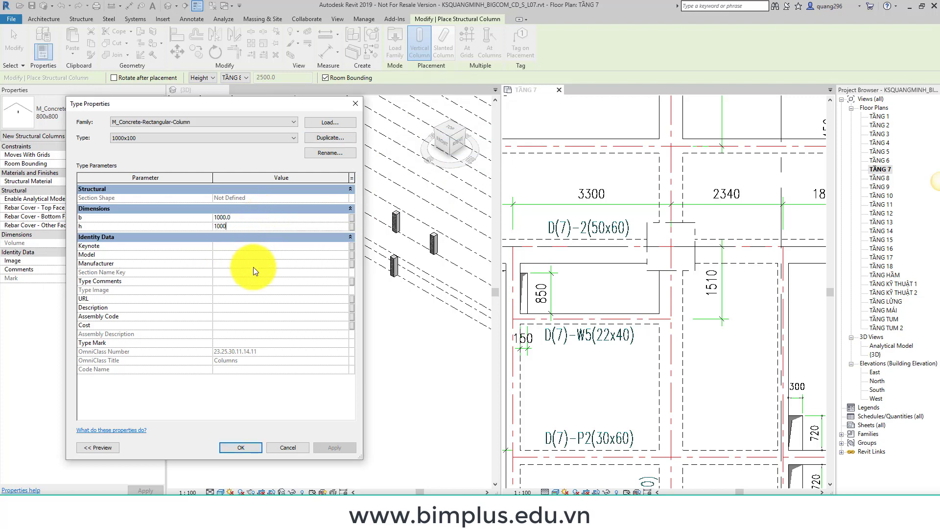
{"action": "left_click", "coordinate": [227, 449]}
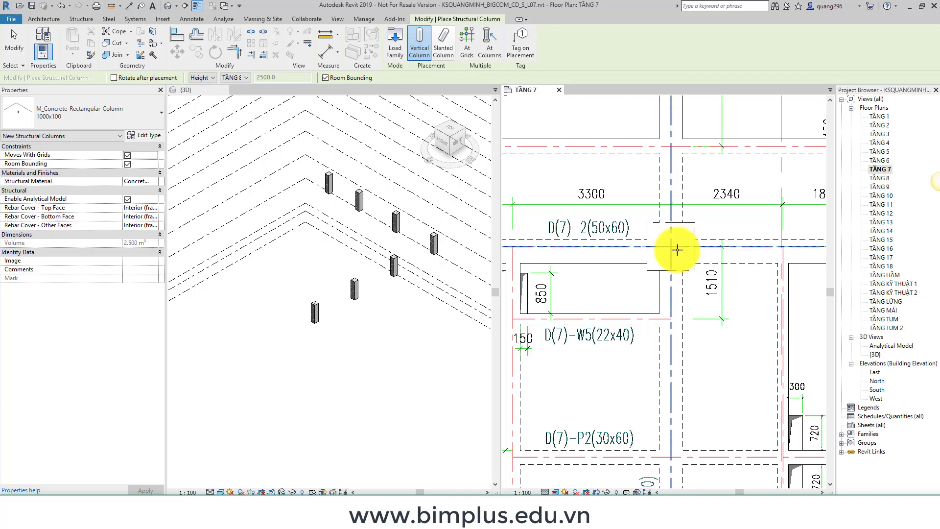
Place three 1000x100 columns on the CAD column squares and end placement
{"action": "left_click", "coordinate": [677, 249]}
{"action": "scroll", "coordinate": [658, 173], "scroll_direction": "down", "scroll_amount": 3}
{"action": "scroll", "coordinate": [668, 359], "scroll_direction": "up", "scroll_amount": 2}
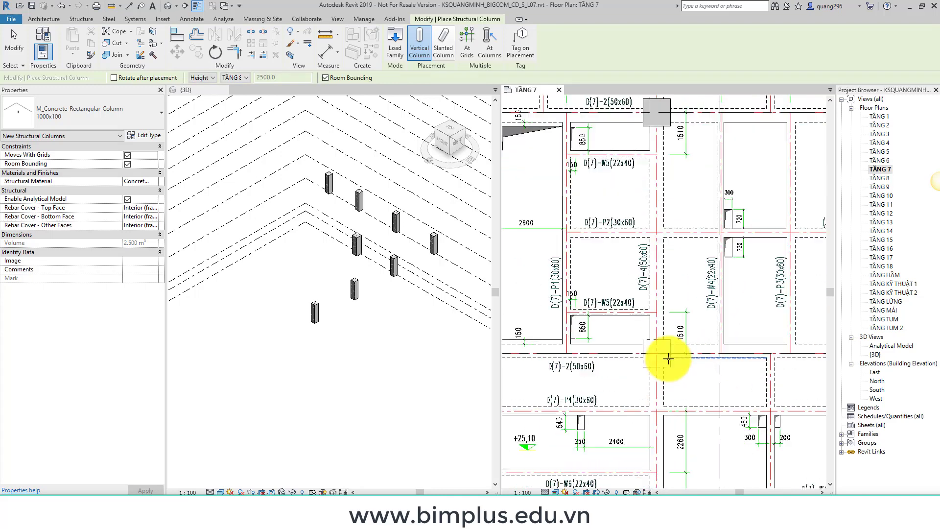
{"action": "scroll", "coordinate": [668, 359], "scroll_direction": "up", "scroll_amount": 2}
{"action": "left_click", "coordinate": [654, 352]}
{"action": "scroll", "coordinate": [496, 367], "scroll_direction": "down", "scroll_amount": 3}
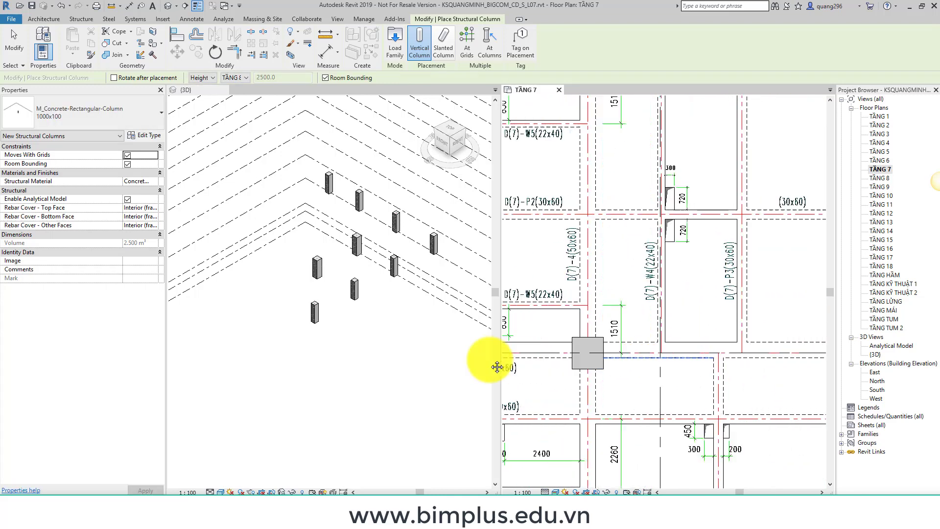
{"action": "scroll", "coordinate": [699, 346], "scroll_direction": "up", "scroll_amount": 2}
{"action": "scroll", "coordinate": [710, 344], "scroll_direction": "down", "scroll_amount": 3}
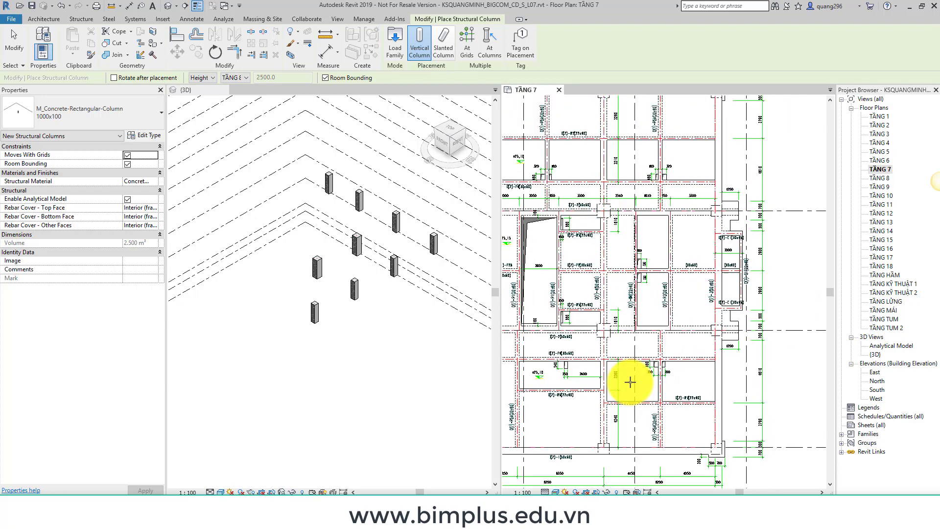
{"action": "middle_click_drag", "start_coordinate": [630, 377], "coordinate": [714, 319]}
{"action": "scroll", "coordinate": [666, 399], "scroll_direction": "up", "scroll_amount": 2}
{"action": "scroll", "coordinate": [662, 400], "scroll_direction": "up", "scroll_amount": 2}
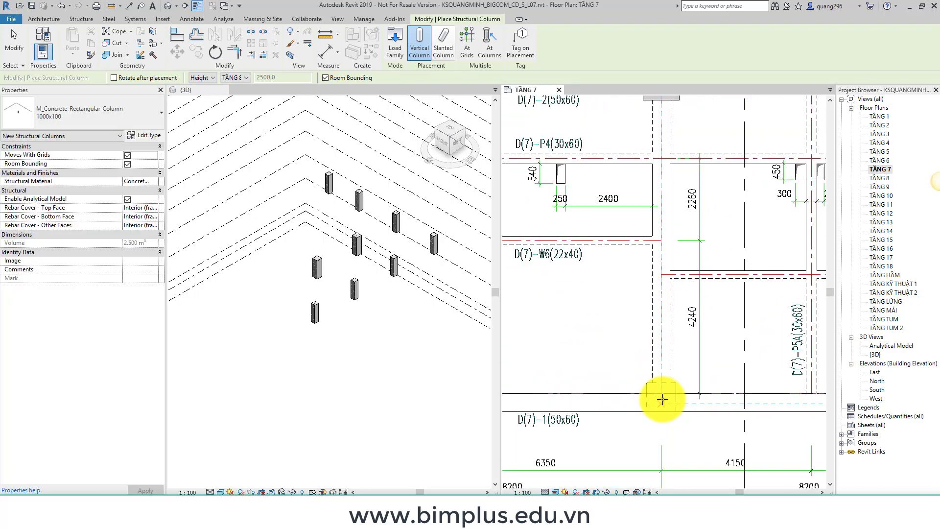
{"action": "left_click", "coordinate": [662, 403]}
{"action": "key", "text": "Escape"}
Change the last placed column to the 800x800 type
{"action": "left_click", "coordinate": [676, 416]}
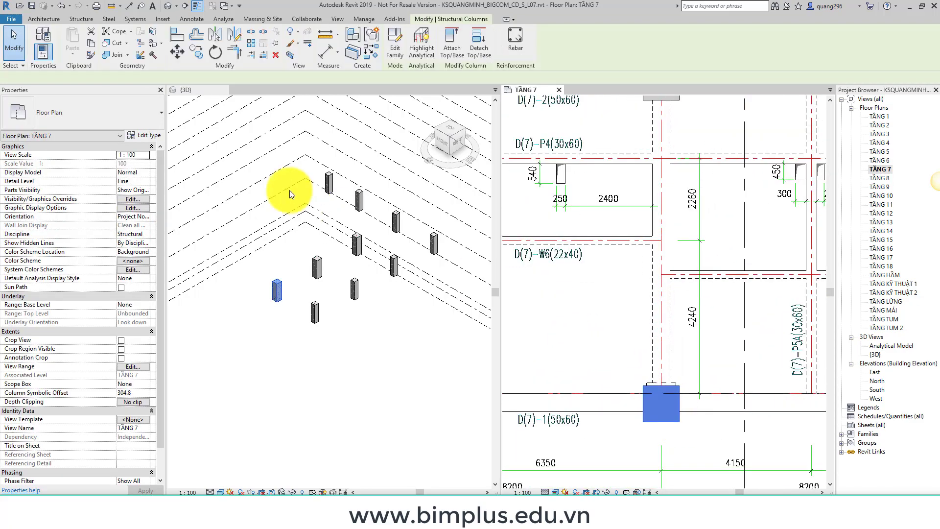
{"action": "left_click", "coordinate": [91, 110]}
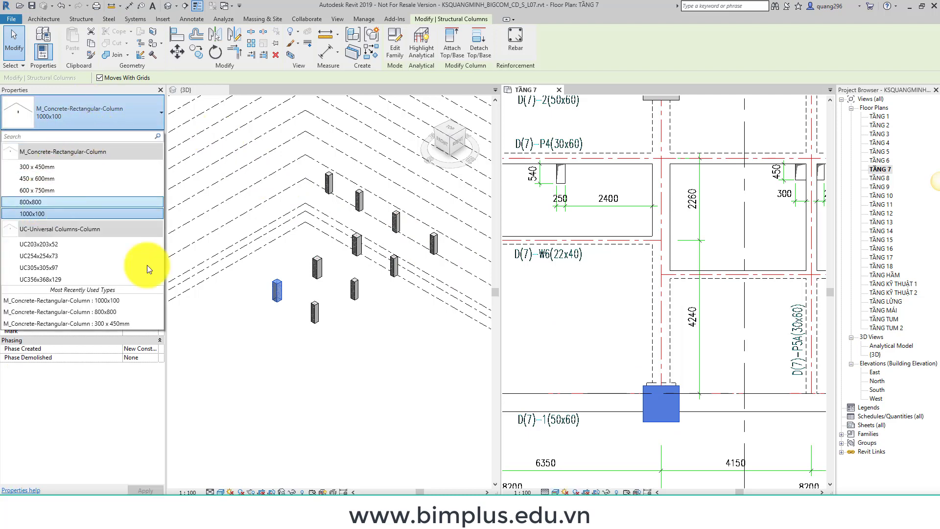
{"action": "left_click", "coordinate": [147, 266]}
{"action": "scroll", "coordinate": [625, 411], "scroll_direction": "up", "scroll_amount": 3}
{"action": "left_click", "coordinate": [418, 17]}
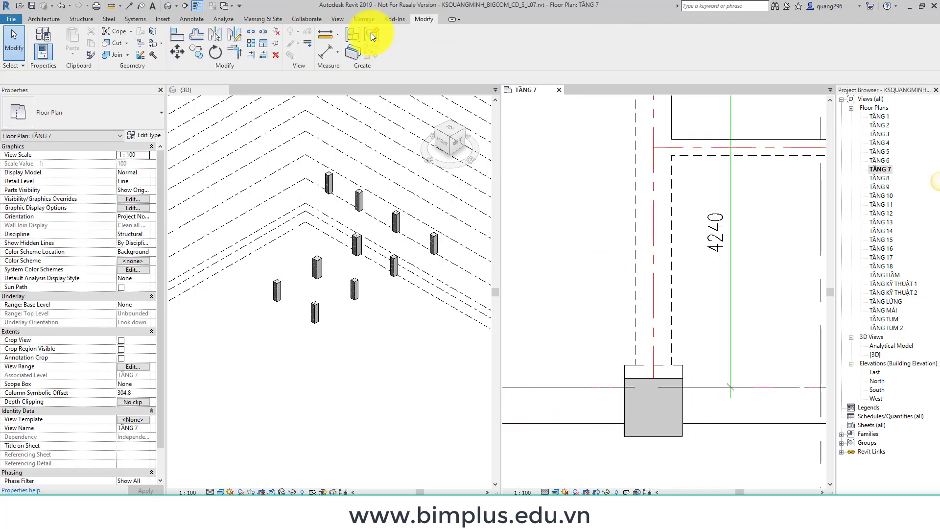
Try aligning the column to the CAD outline, then cancel Align and zoom out
{"action": "left_click", "coordinate": [174, 35]}
{"action": "scroll", "coordinate": [543, 310], "scroll_direction": "up", "scroll_amount": 2}
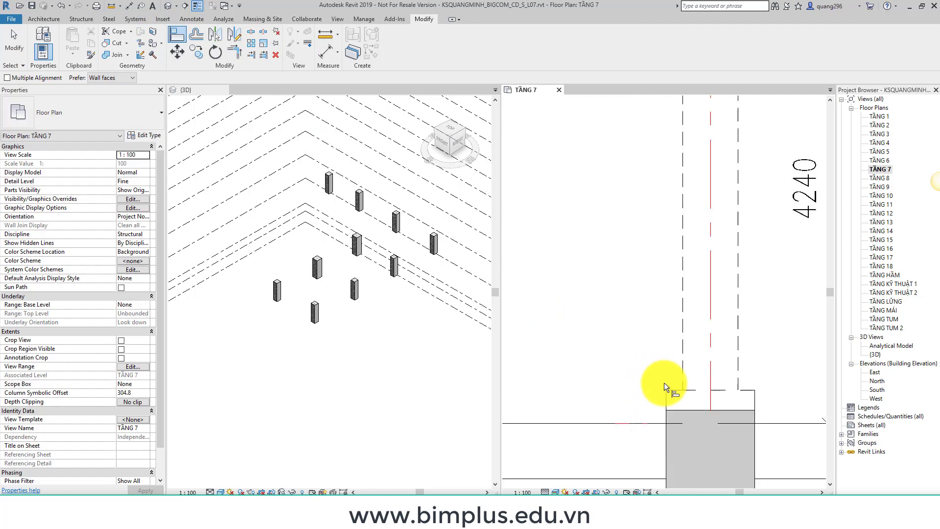
{"action": "scroll", "coordinate": [645, 308], "scroll_direction": "down", "scroll_amount": 2}
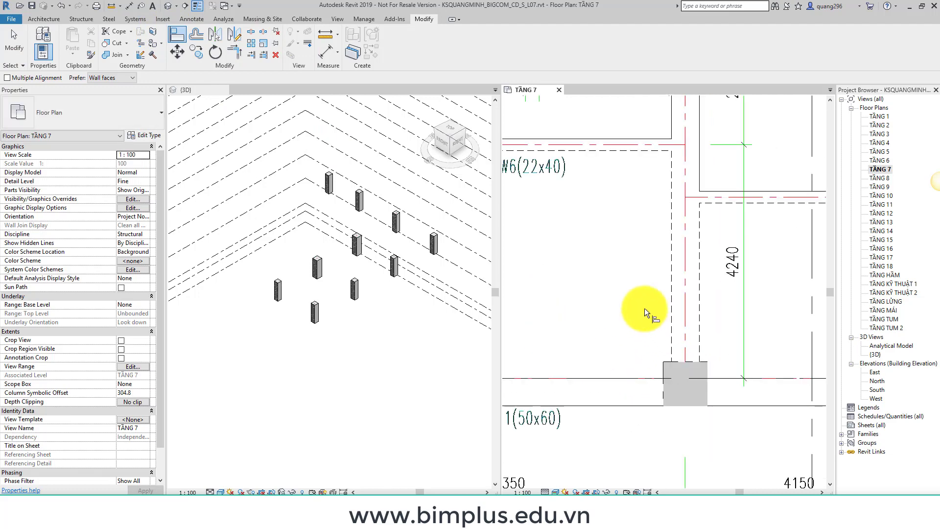
{"action": "scroll", "coordinate": [645, 308], "scroll_direction": "down", "scroll_amount": 3}
{"action": "key", "text": "Escape"}
{"action": "scroll", "coordinate": [715, 233], "scroll_direction": "down", "scroll_amount": 3}
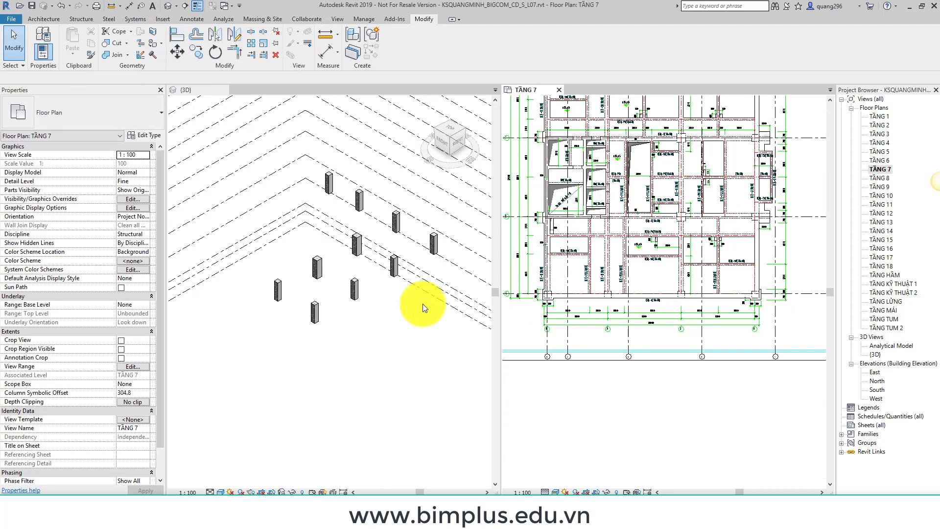
{"action": "scroll", "coordinate": [314, 233], "scroll_direction": "down", "scroll_amount": 2}
{"action": "scroll", "coordinate": [307, 175], "scroll_direction": "down", "scroll_amount": 2}
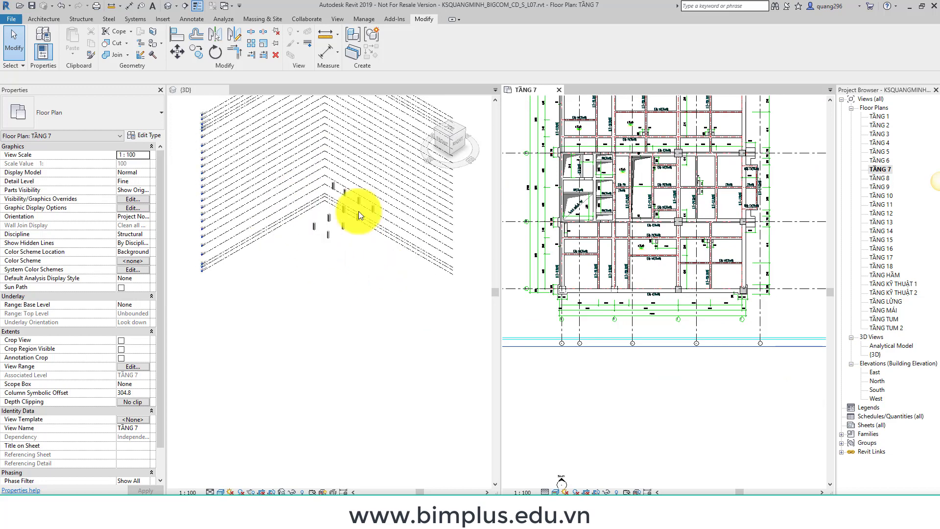